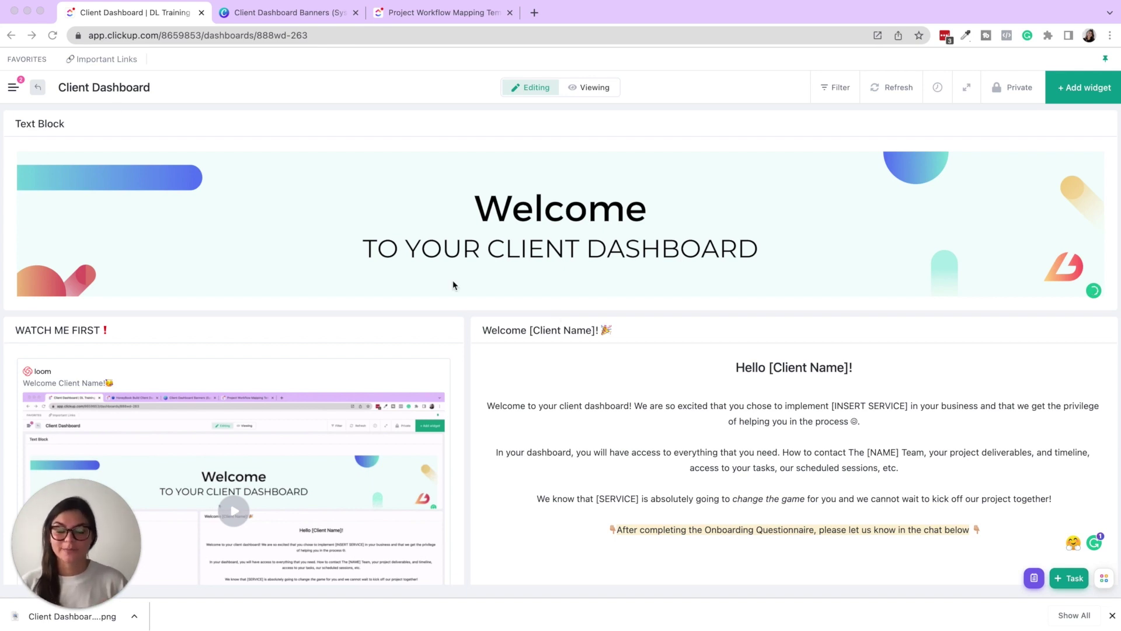
# Delete the 'Text Block' title directly on the banner widget's heading
pyautogui.click(88, 123)
pyautogui.tripleClick(87, 123)
pyautogui.press('BackSpace')
pyautogui.click(490, 384)
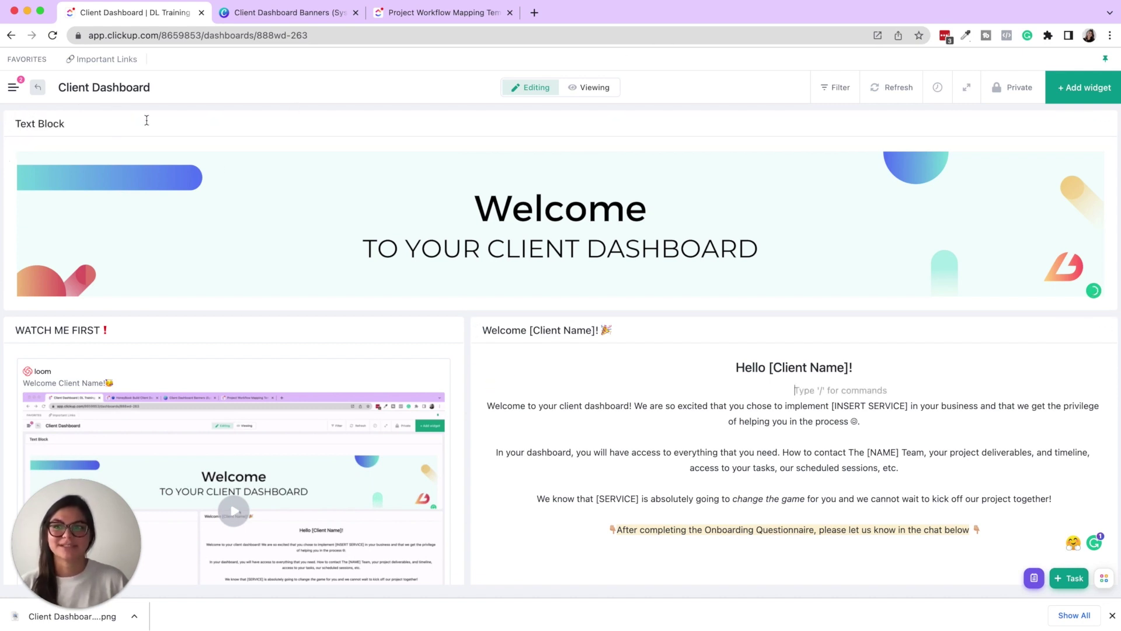
pyautogui.click(144, 120)
pyautogui.tripleClick(142, 120)
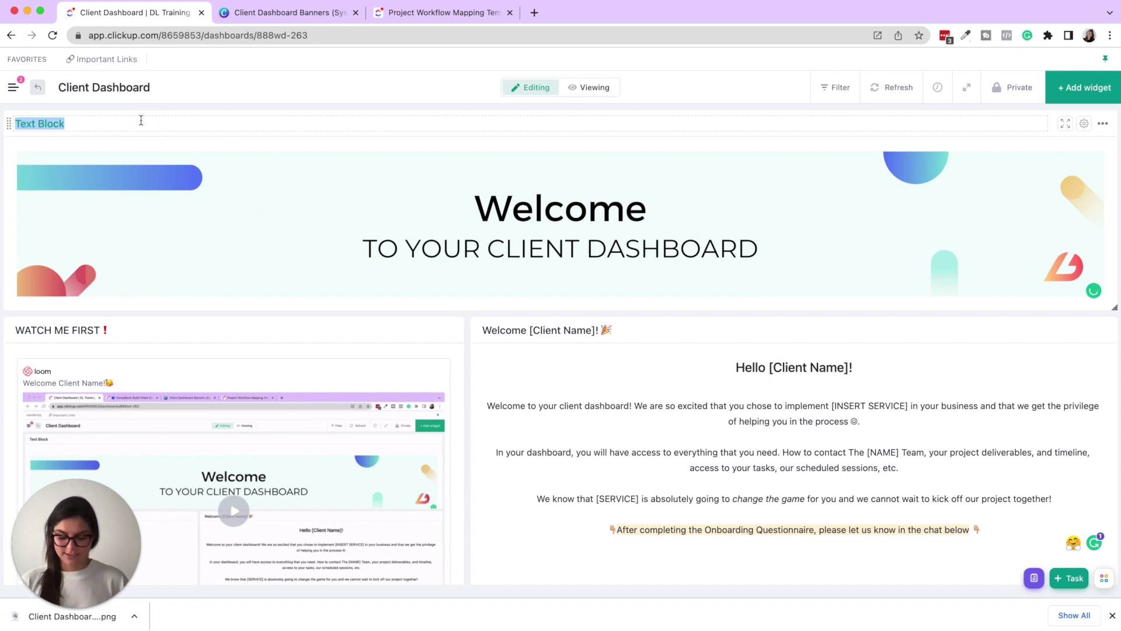
pyautogui.press('BackSpace')
pyautogui.click(24, 482)
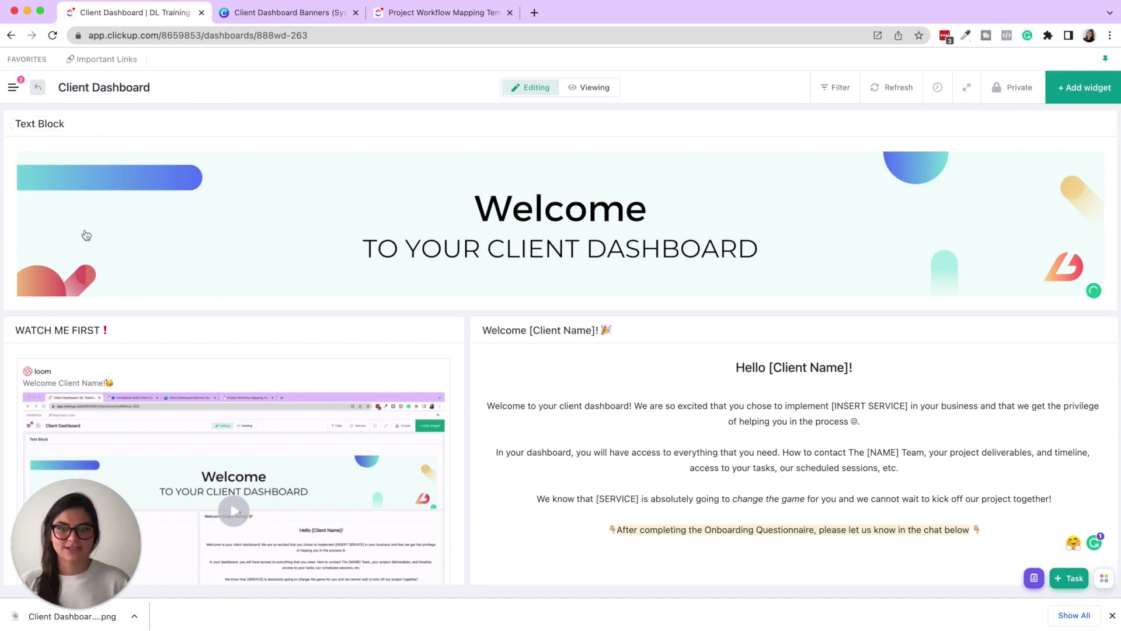
# Save the banner widget from its settings with an empty name
pyautogui.click(61, 123)
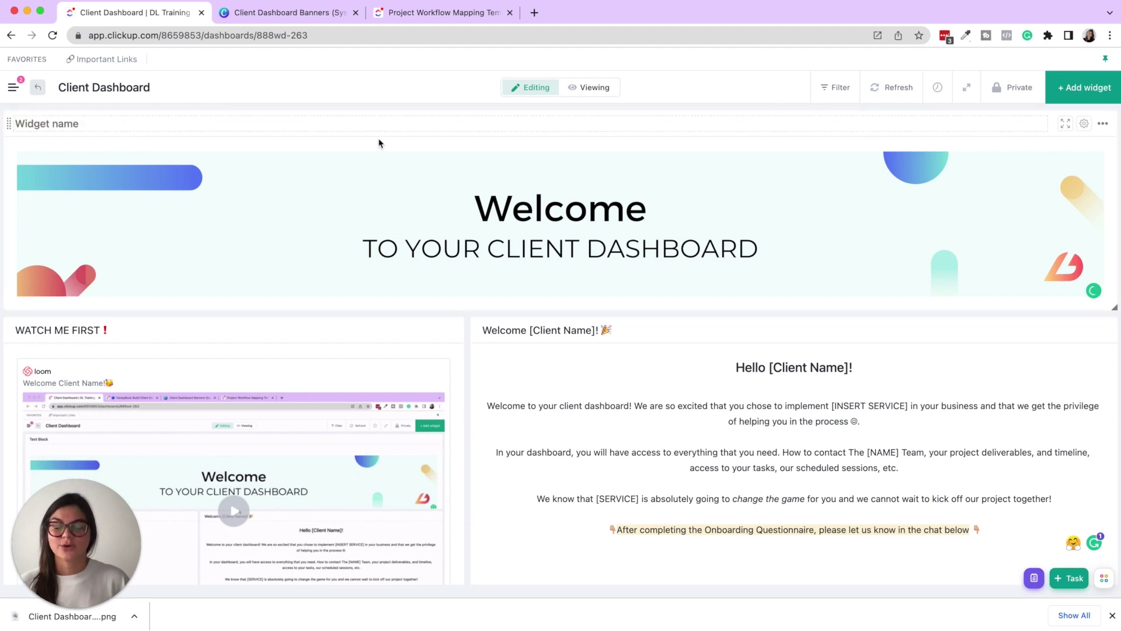
pyautogui.click(1084, 123)
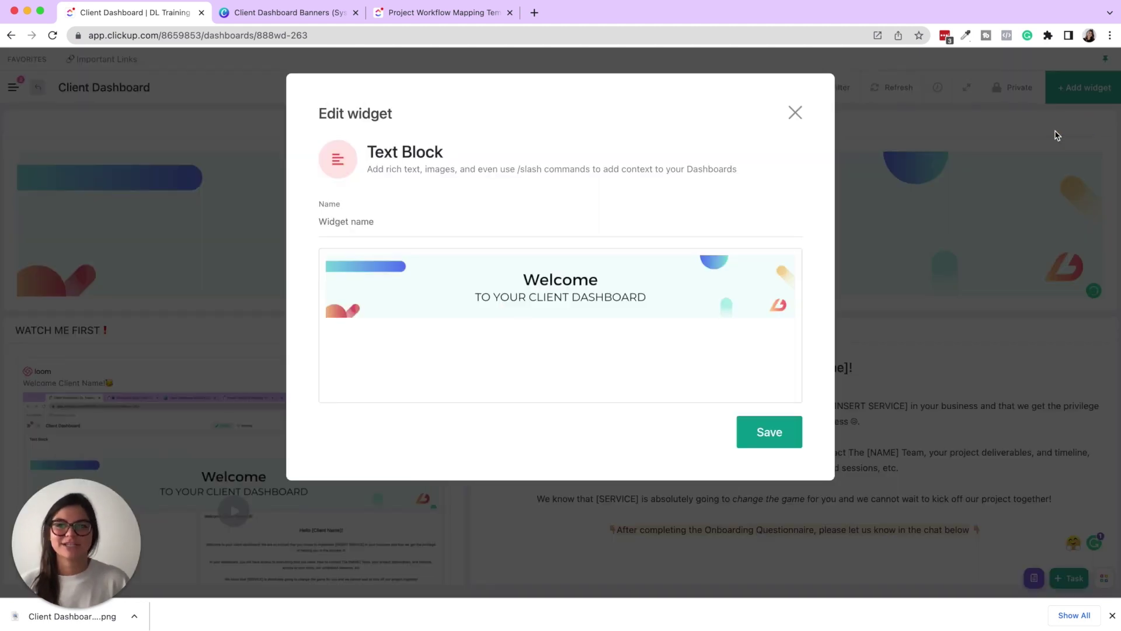
pyautogui.click(814, 117)
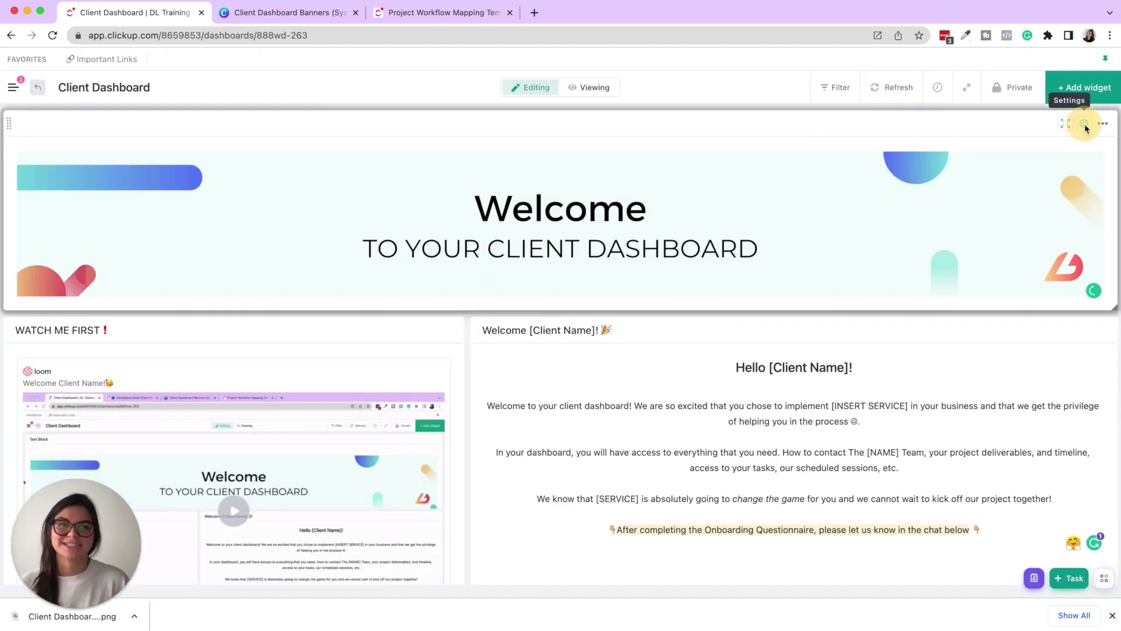
pyautogui.click(1084, 124)
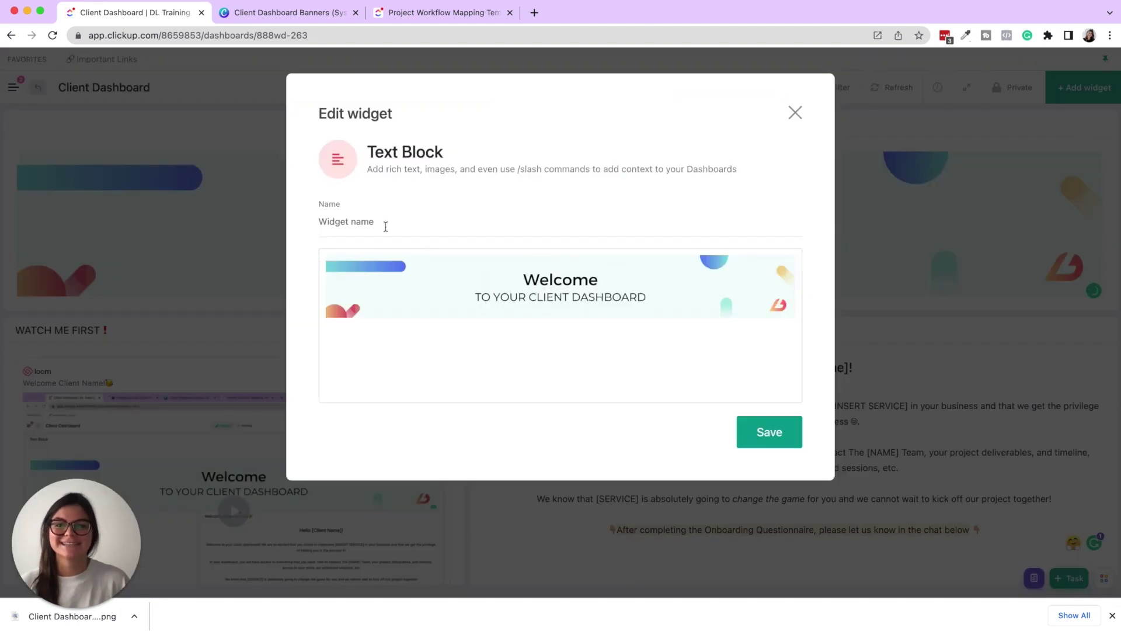
pyautogui.click(762, 430)
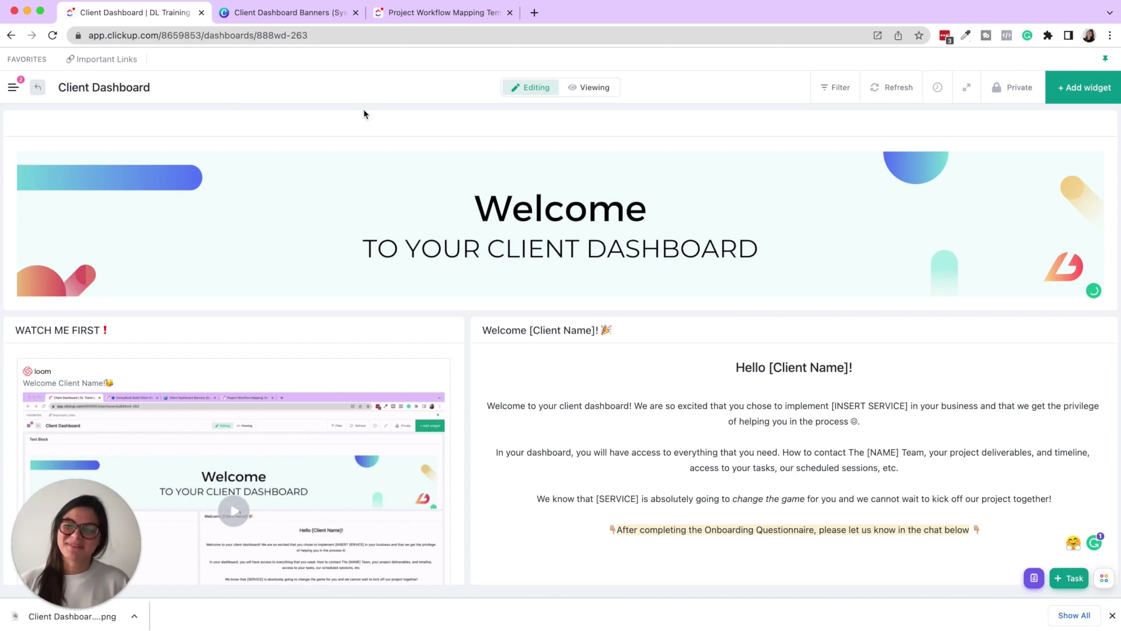
pyautogui.scroll(-1, 403, 229)
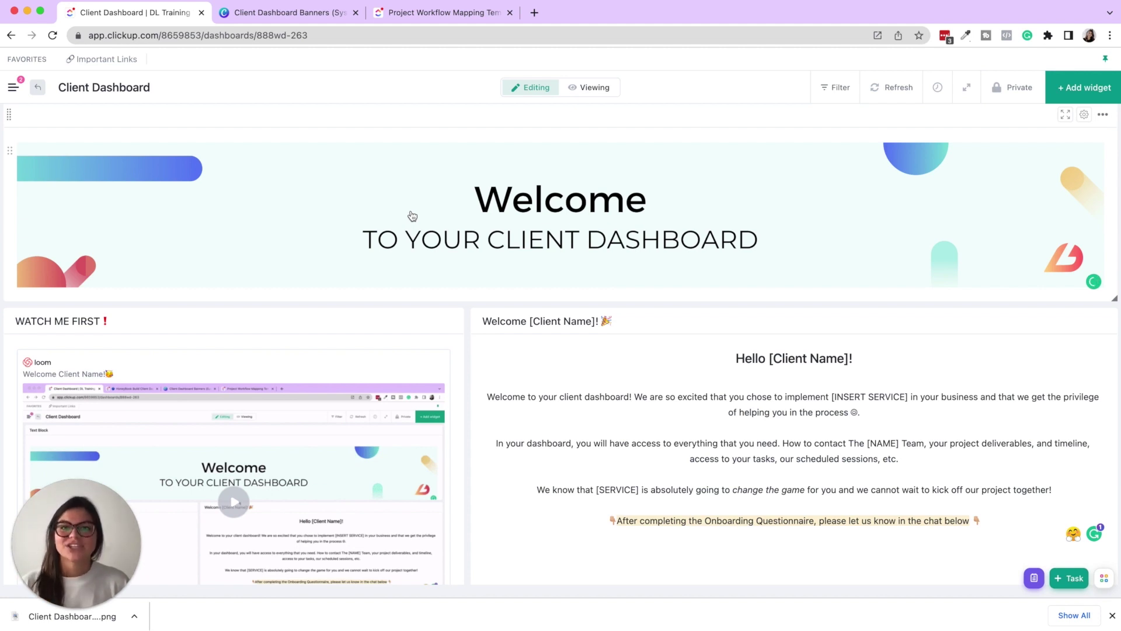
pyautogui.scroll(-4, 591, 241)
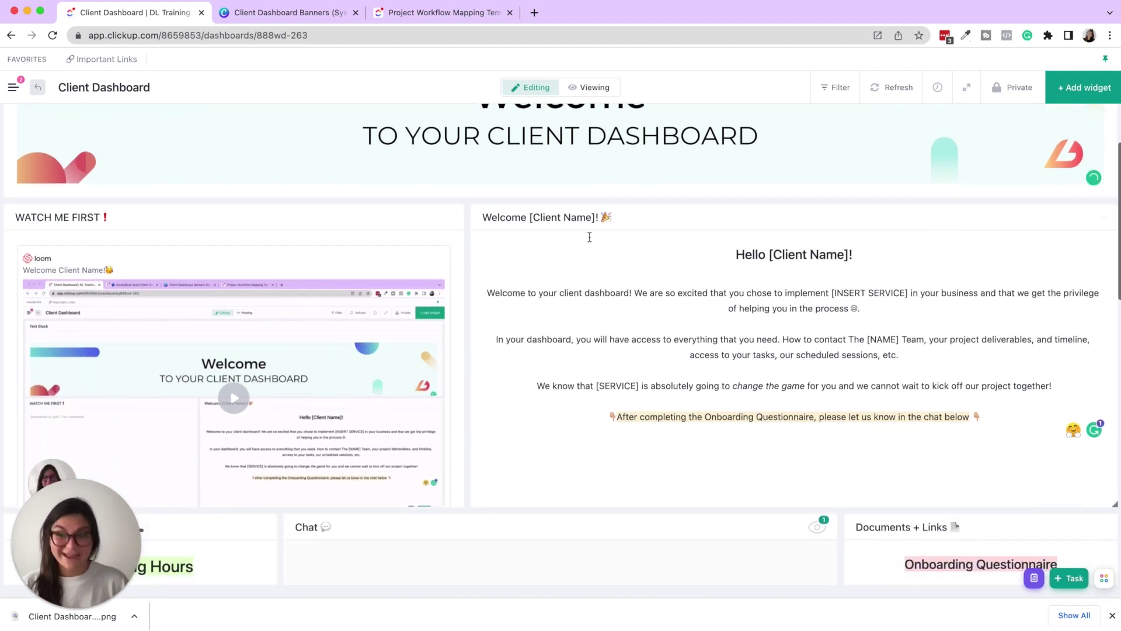
pyautogui.moveTo(246, 256)
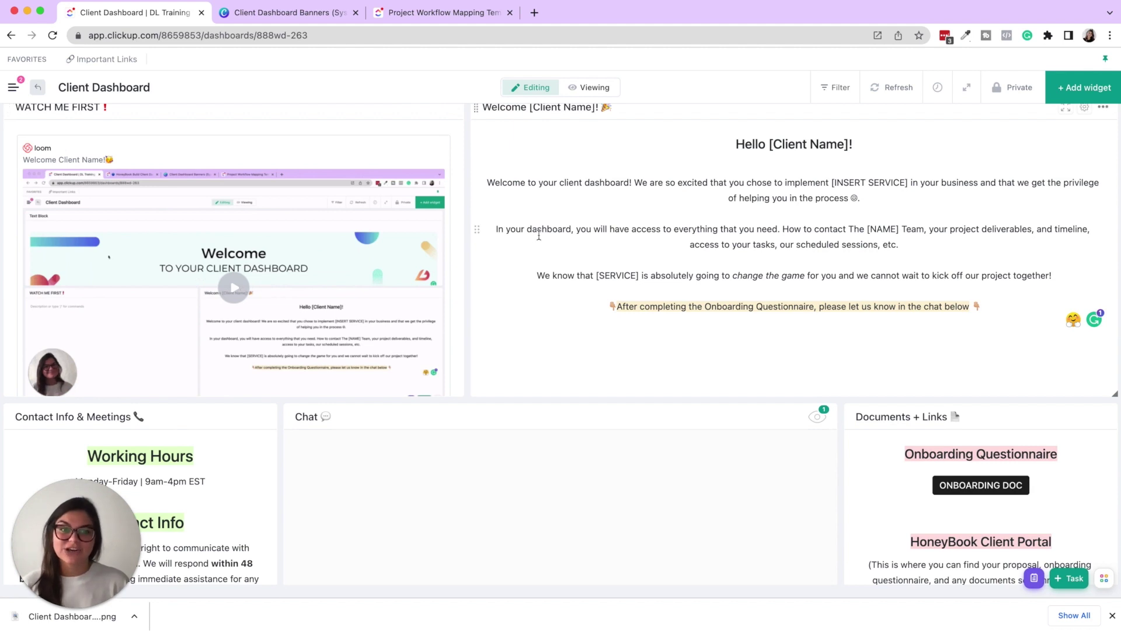
pyautogui.scroll(-5, 621, 201)
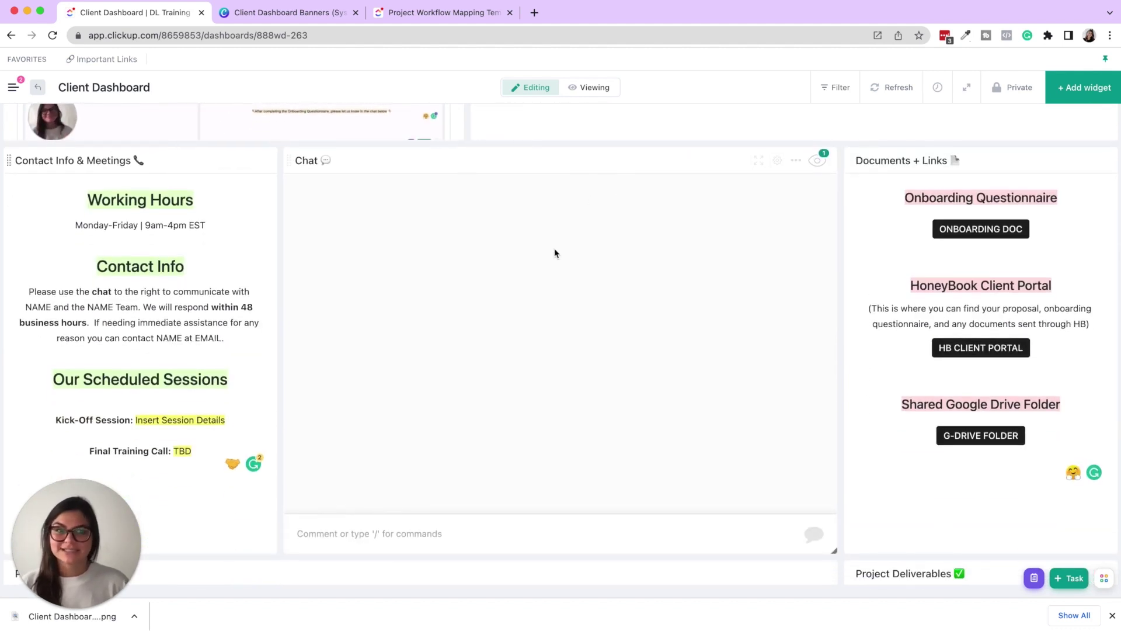
pyautogui.scroll(-6, 893, 242)
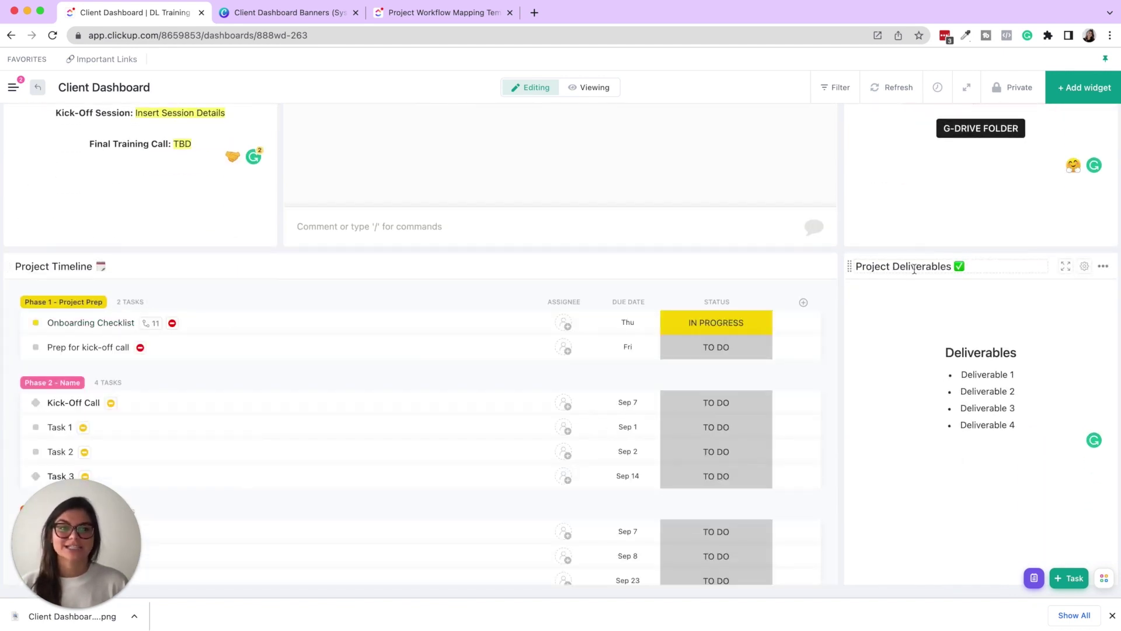
pyautogui.scroll(-3, 917, 269)
pyautogui.scroll(2, 917, 269)
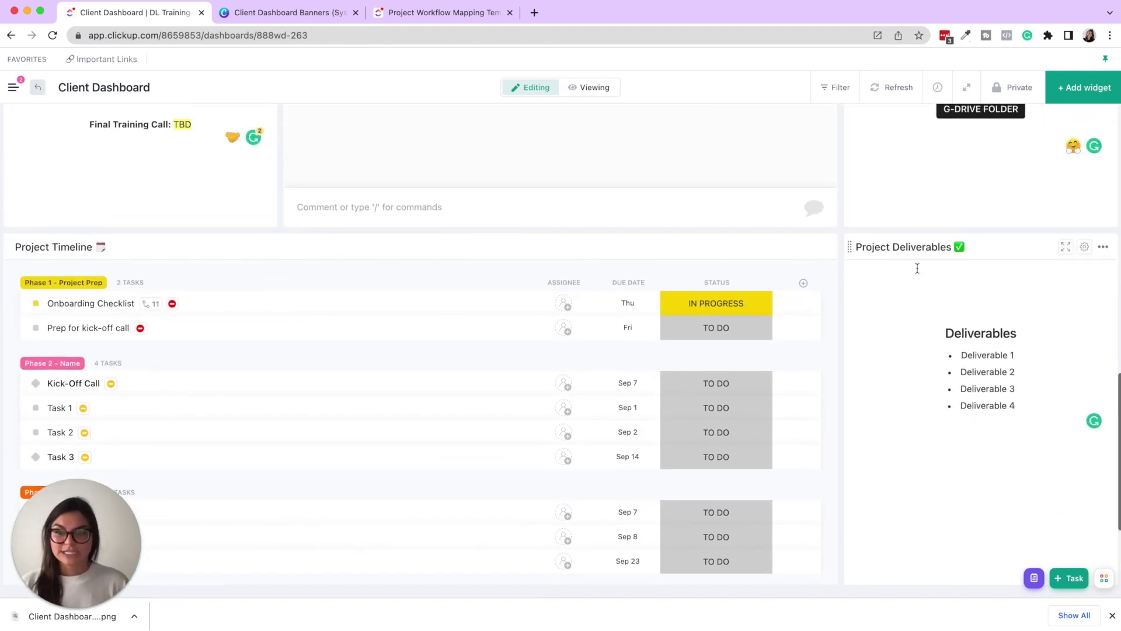
pyautogui.scroll(2, 917, 268)
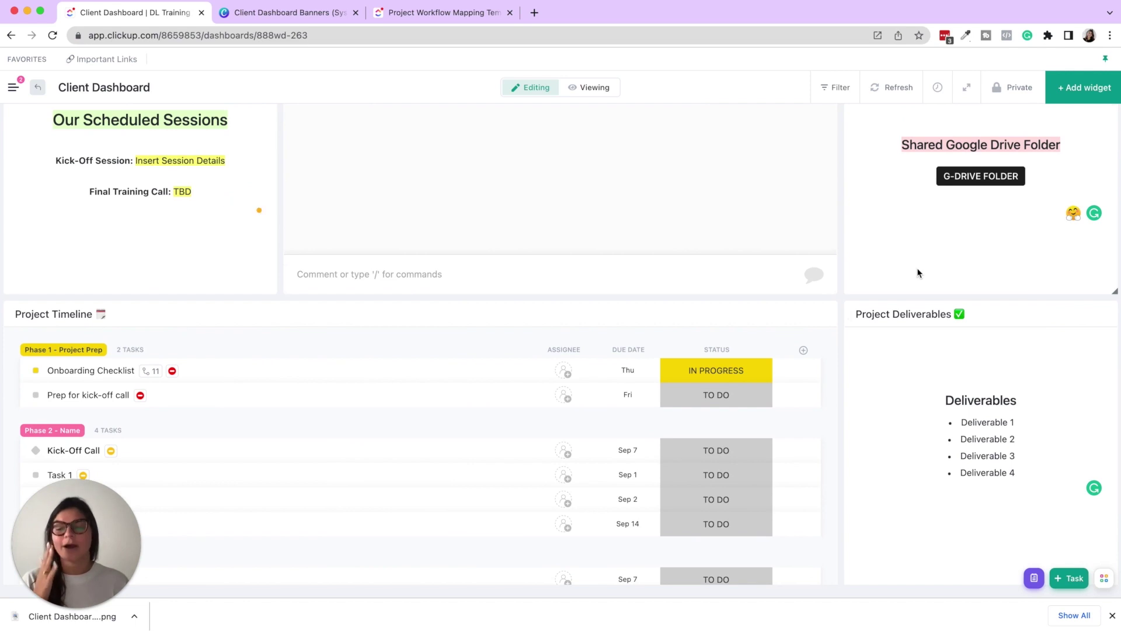
pyautogui.scroll(5, 917, 268)
pyautogui.scroll(2, 917, 268)
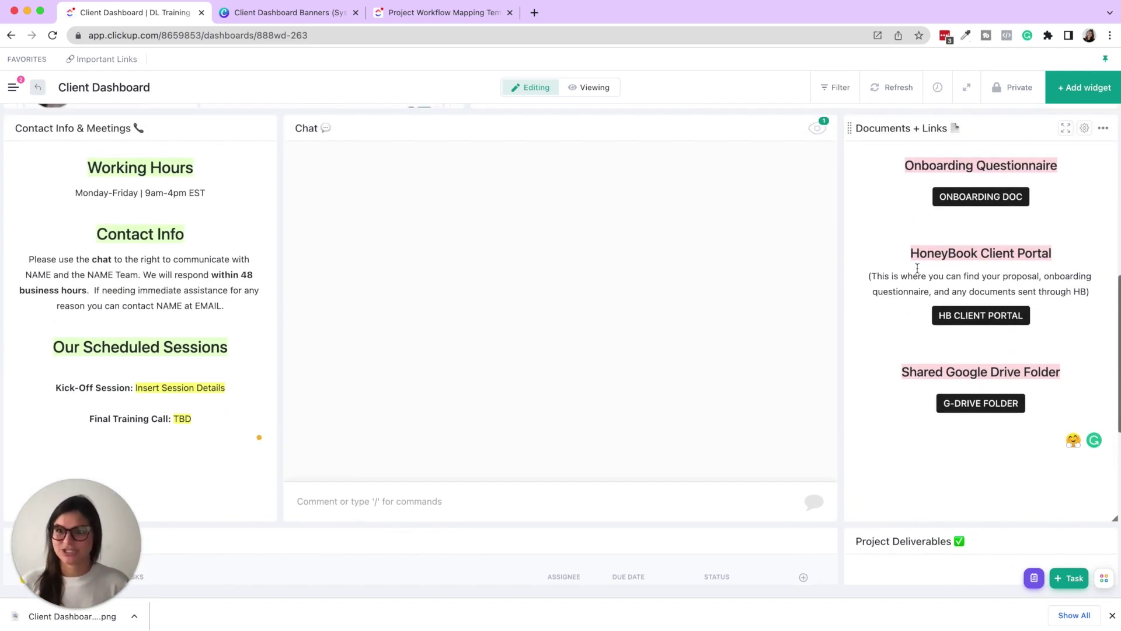
pyautogui.moveTo(80, 244); pyautogui.dragTo(230, 242)
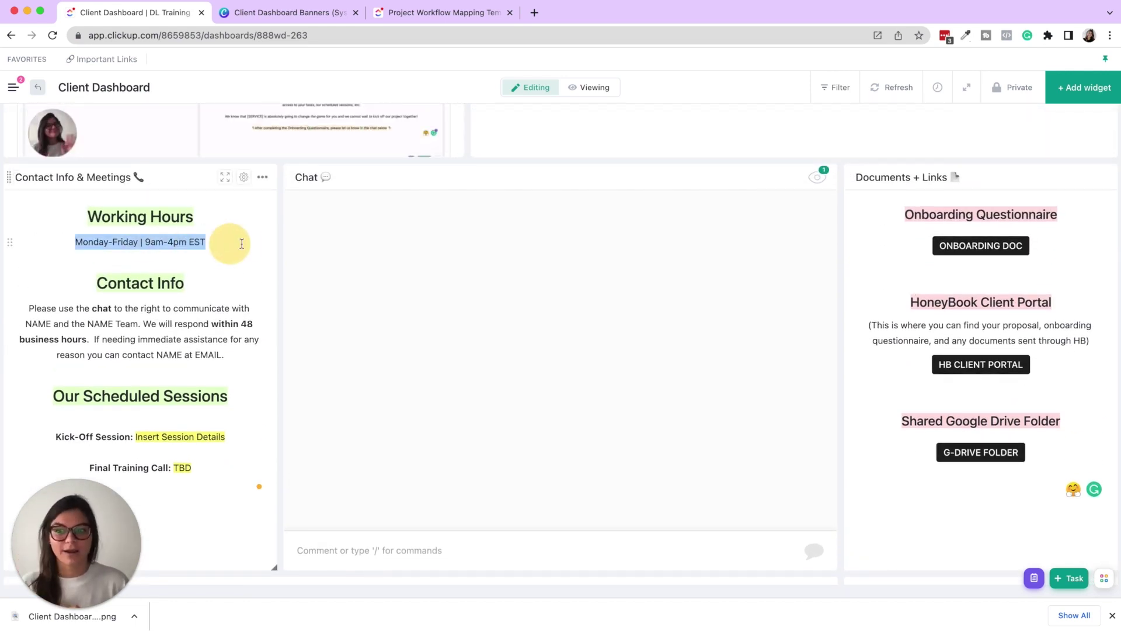
pyautogui.moveTo(79, 307); pyautogui.dragTo(227, 338)
pyautogui.click(228, 337)
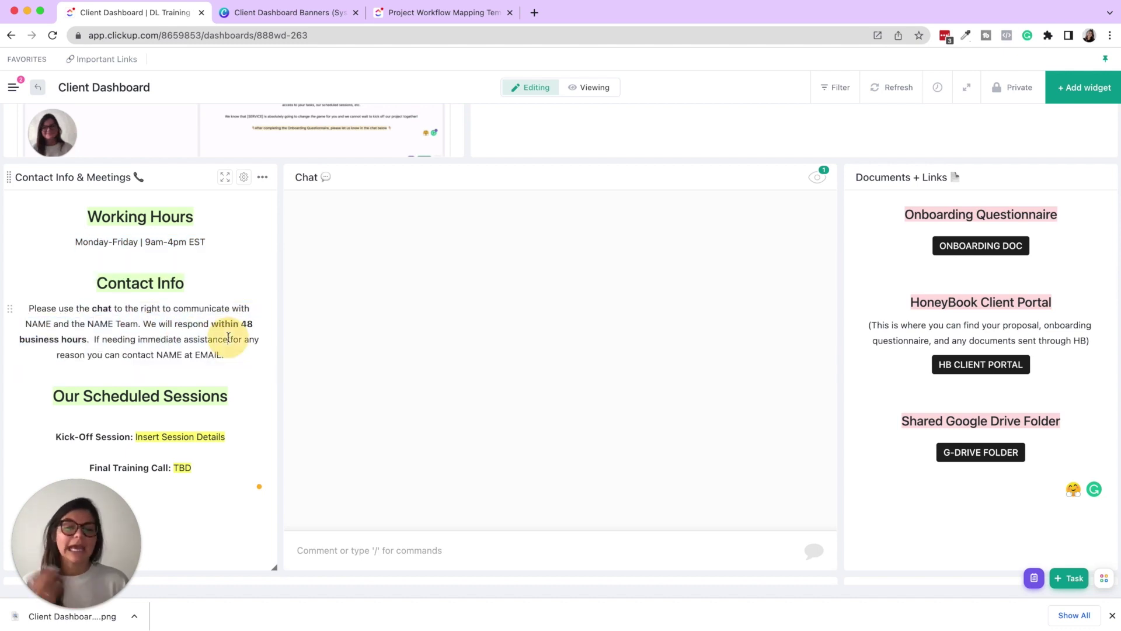
pyautogui.scroll(-6, 991, 414)
pyautogui.scroll(-3, 990, 414)
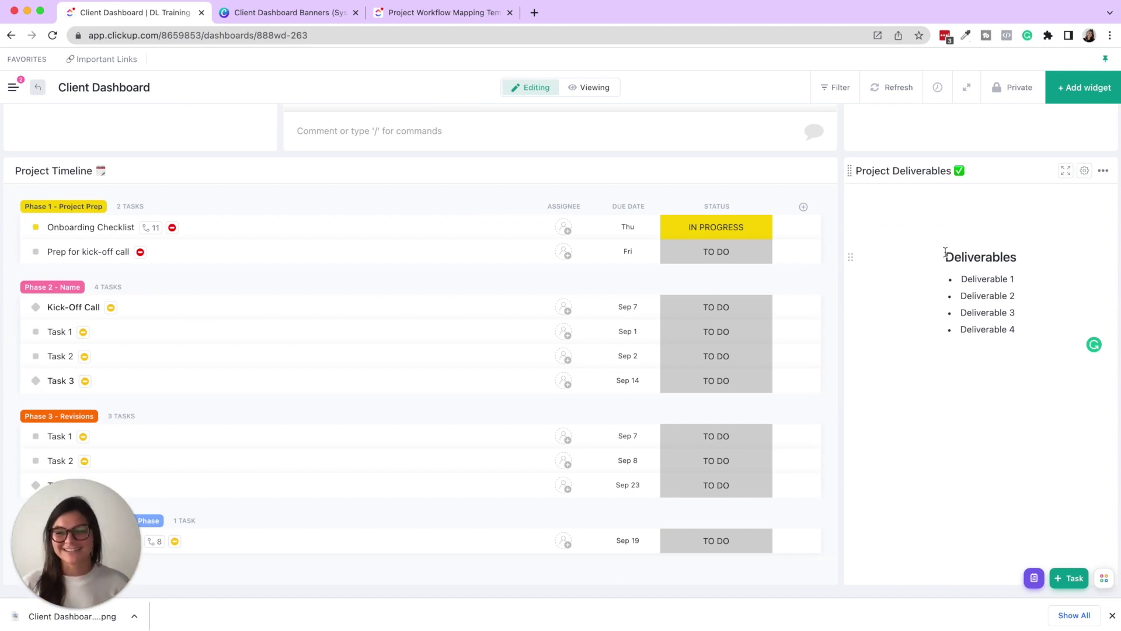
pyautogui.scroll(10, 337, 228)
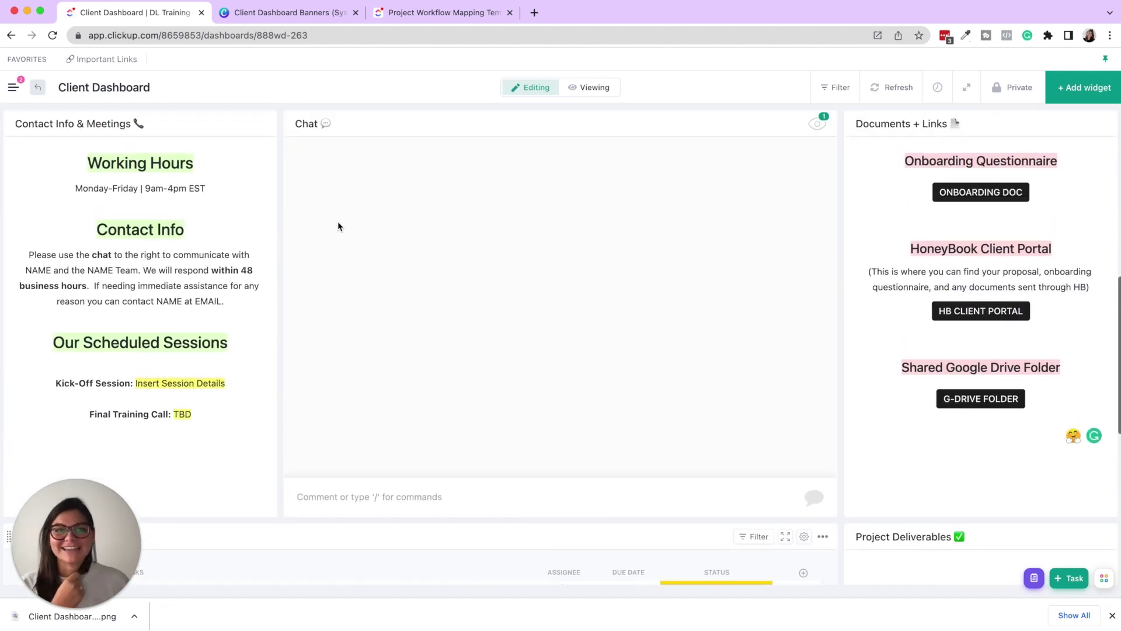
pyautogui.scroll(5, 334, 225)
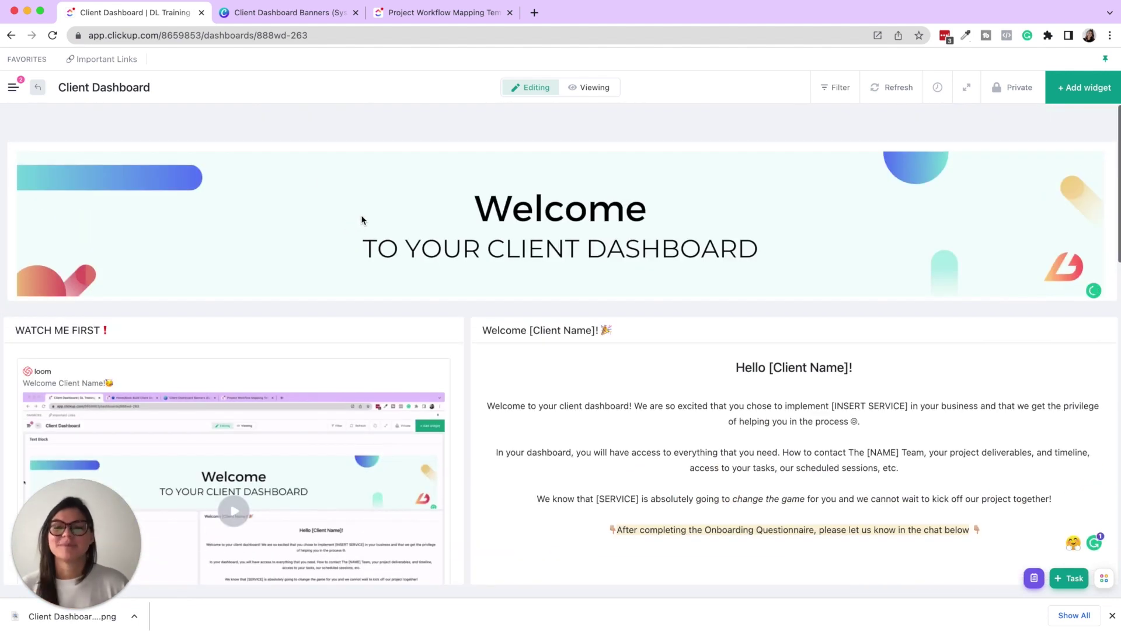
pyautogui.click(263, 36)
pyautogui.hotkey('ctrl', 'c')
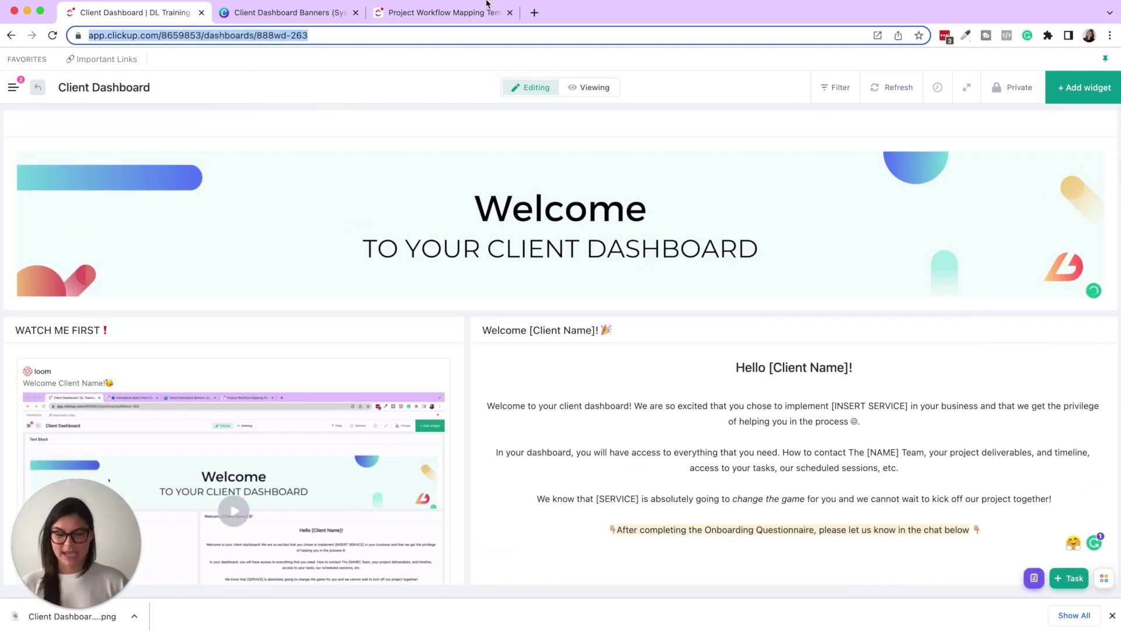
# Load the pasted dashboard address in a second browser tab beside the first
pyautogui.click(534, 12)
pyautogui.hotkey('ctrl', 'v')
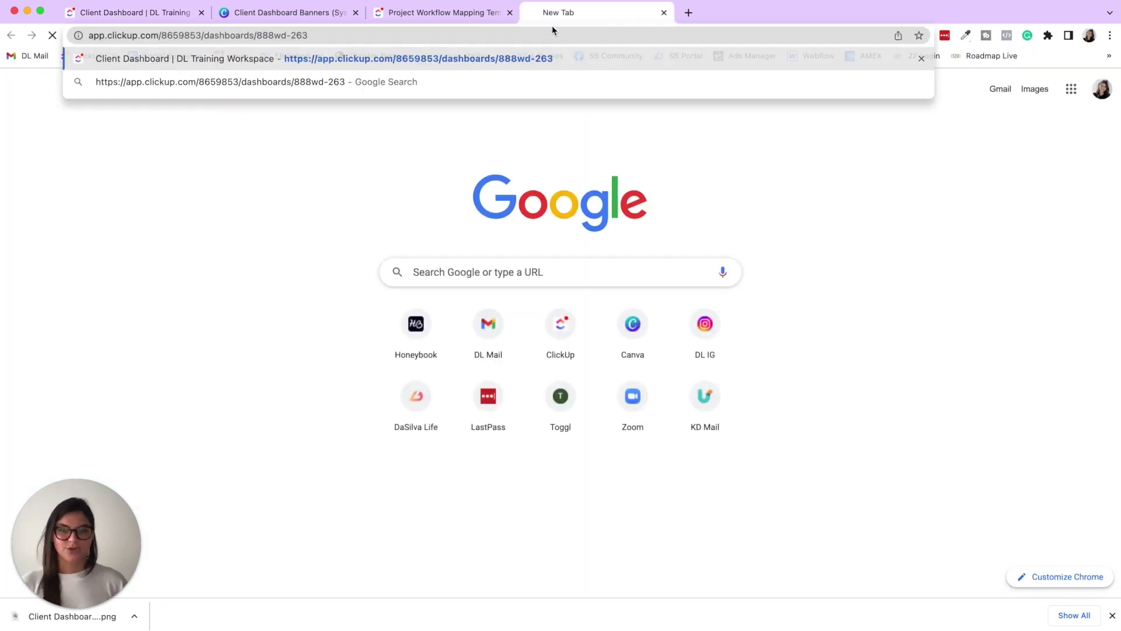
pyautogui.press('Return')
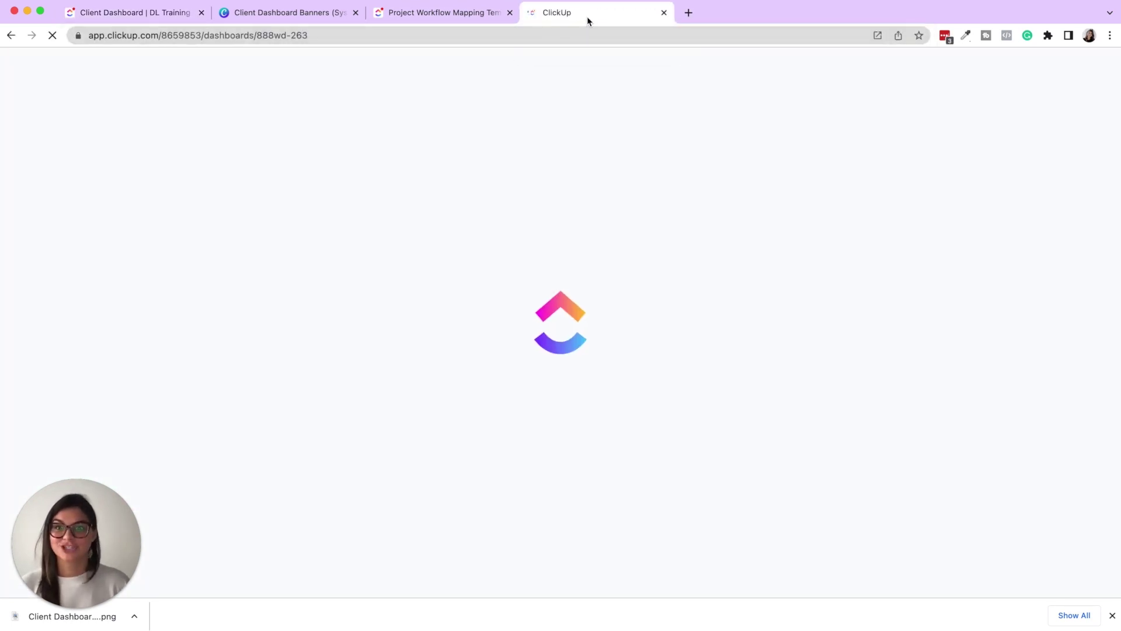
pyautogui.press('super+w')
pyautogui.press('super+shift+t')
pyautogui.moveTo(463, 21); pyautogui.dragTo(300, 10)
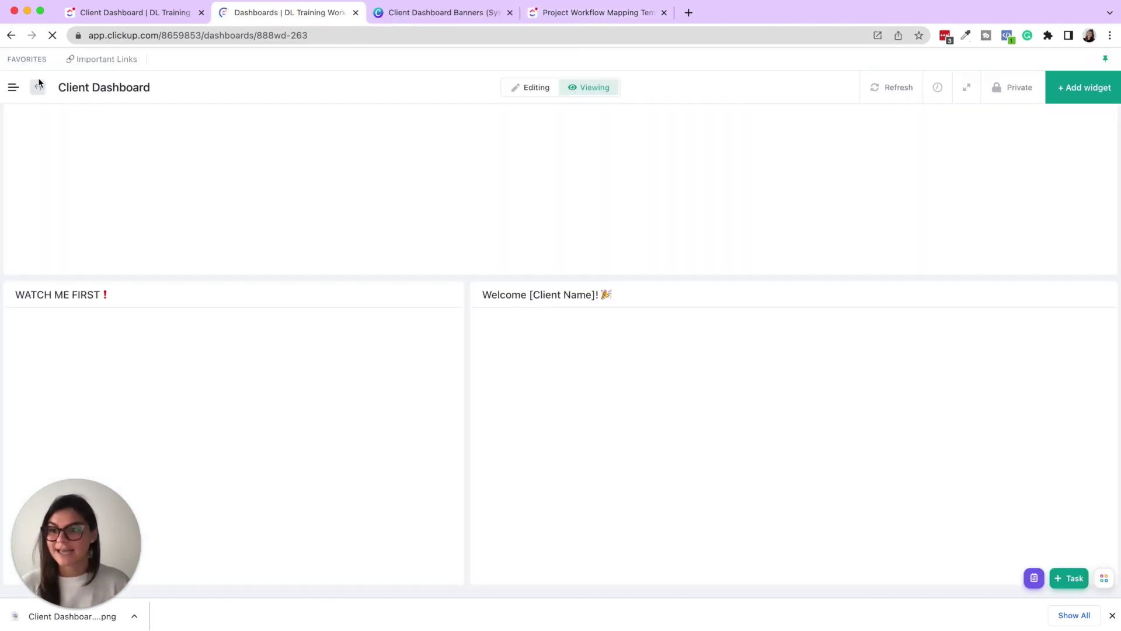
# Create a new private dashboard named 'Client Dashboard #2'
pyautogui.click(14, 88)
pyautogui.click(174, 321)
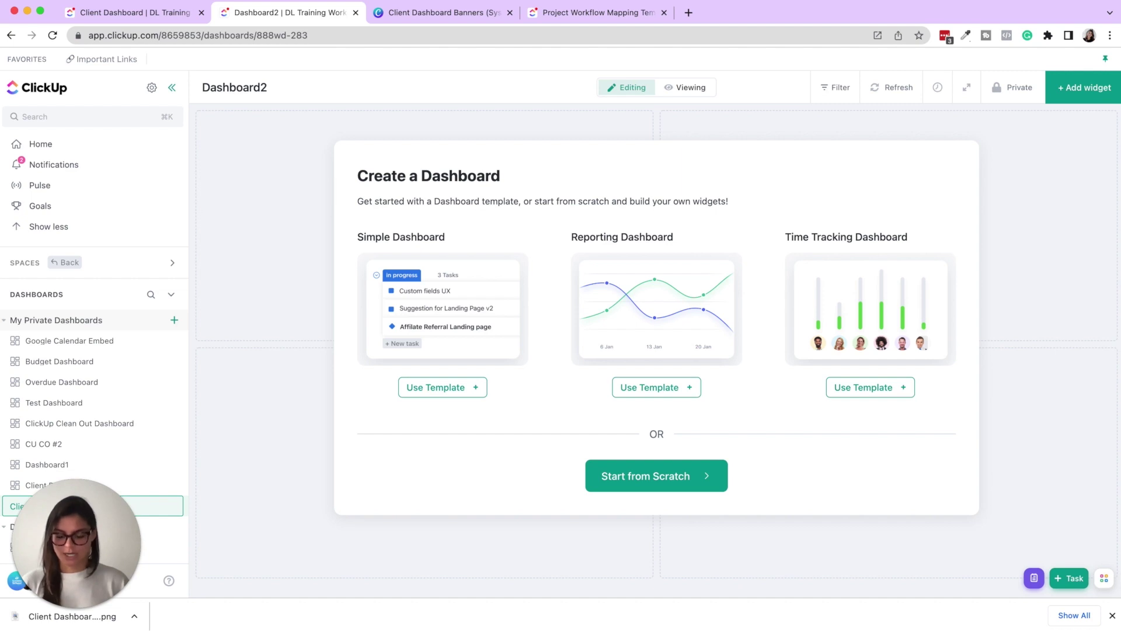
pyautogui.press('Return')
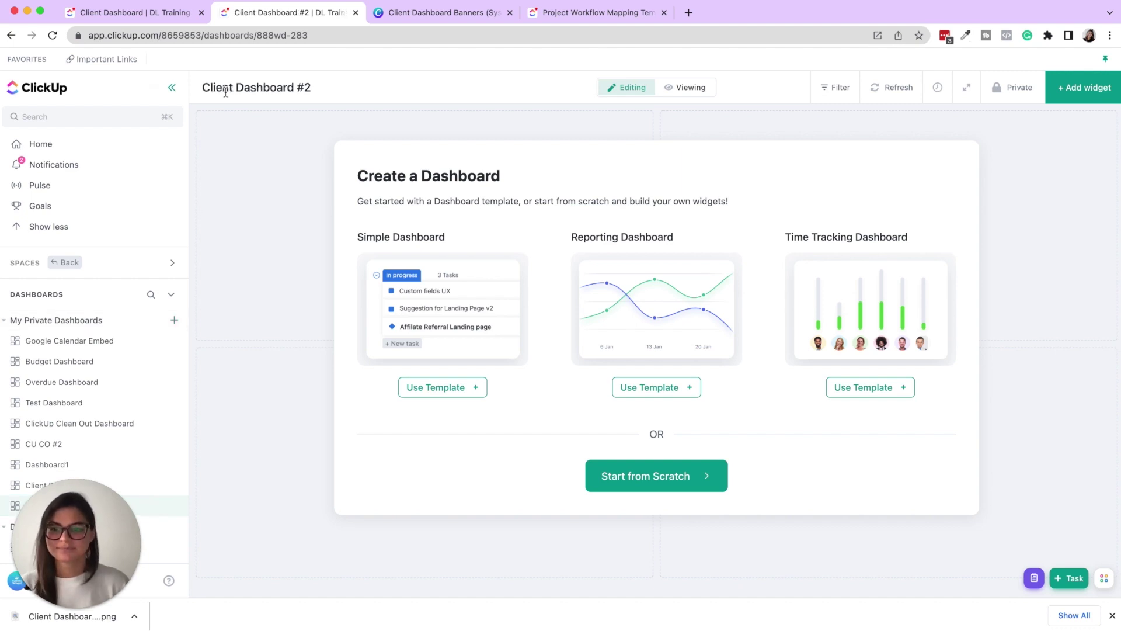
# Add a Text Block widget with a blank name and stretch it to the full dashboard width
pyautogui.click(172, 88)
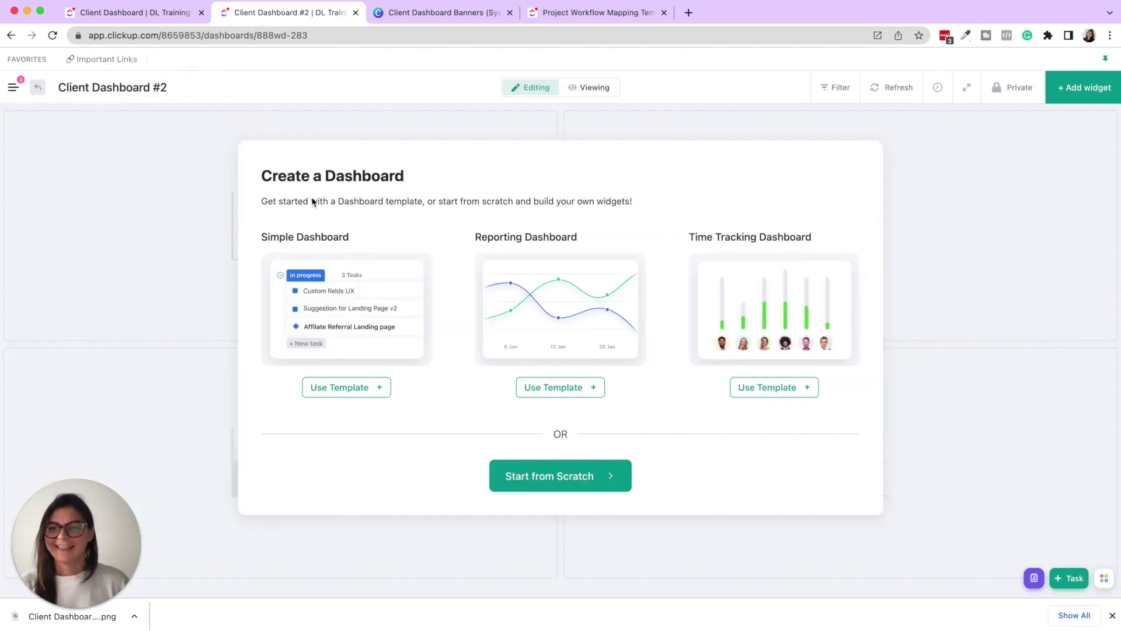
pyautogui.click(1075, 95)
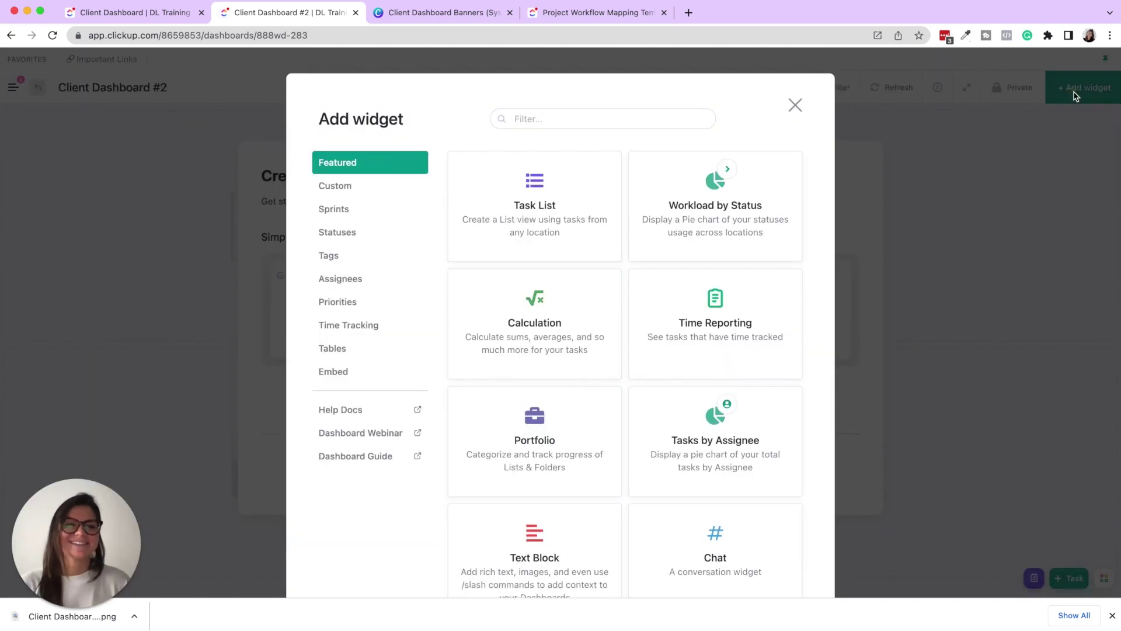
pyautogui.click(538, 566)
pyautogui.tripleClick(431, 226)
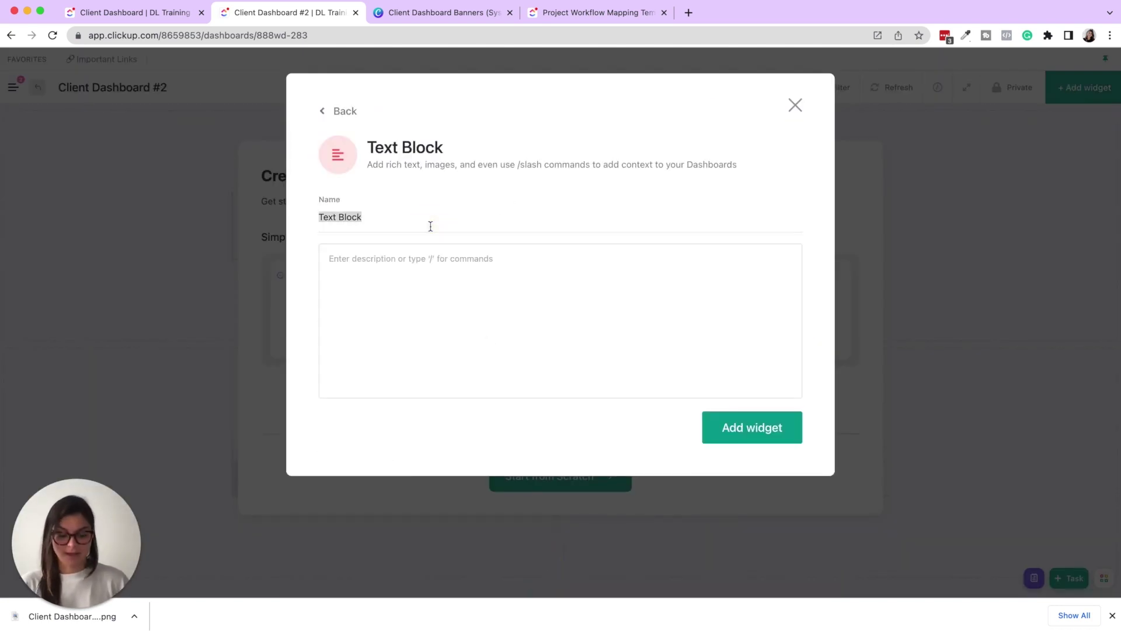
pyautogui.press('BackSpace')
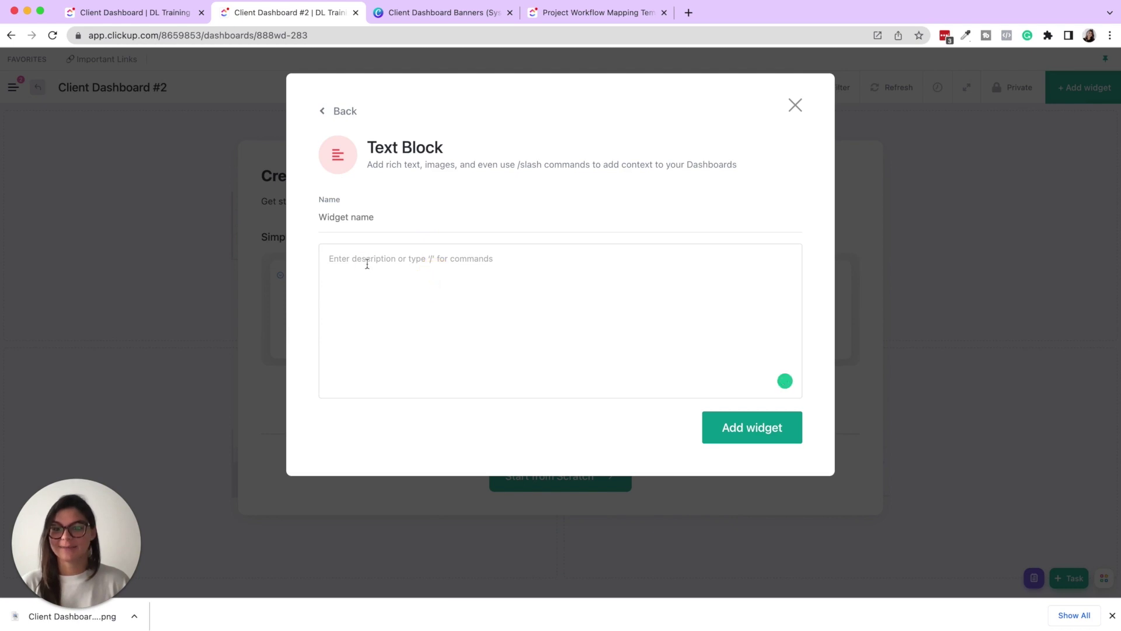
pyautogui.click(759, 431)
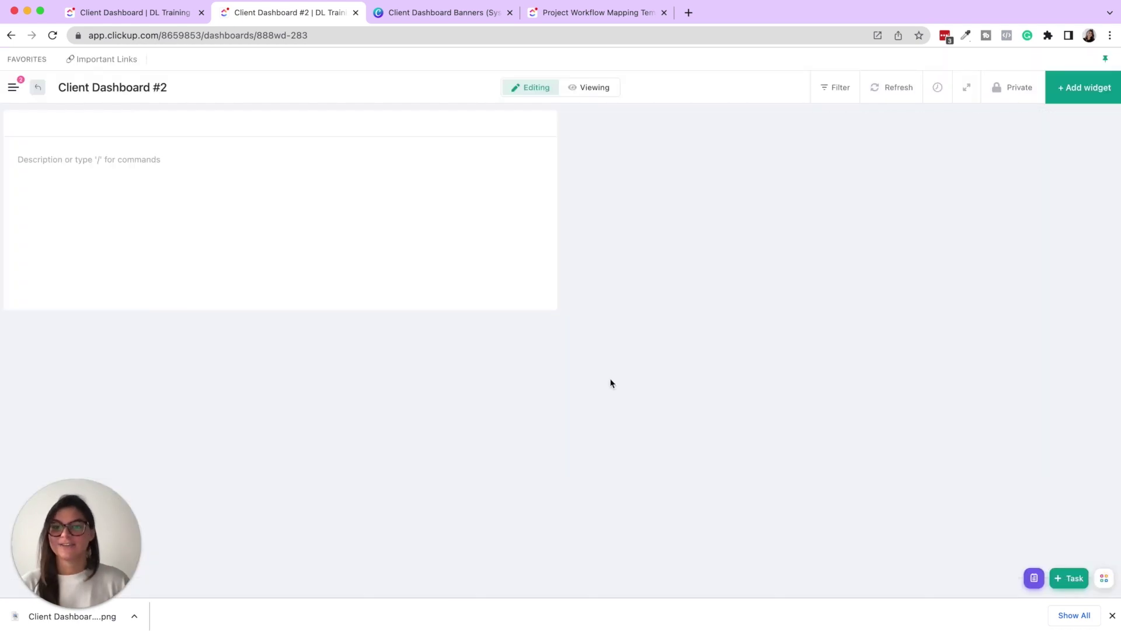
pyautogui.moveTo(554, 308); pyautogui.dragTo(1096, 308)
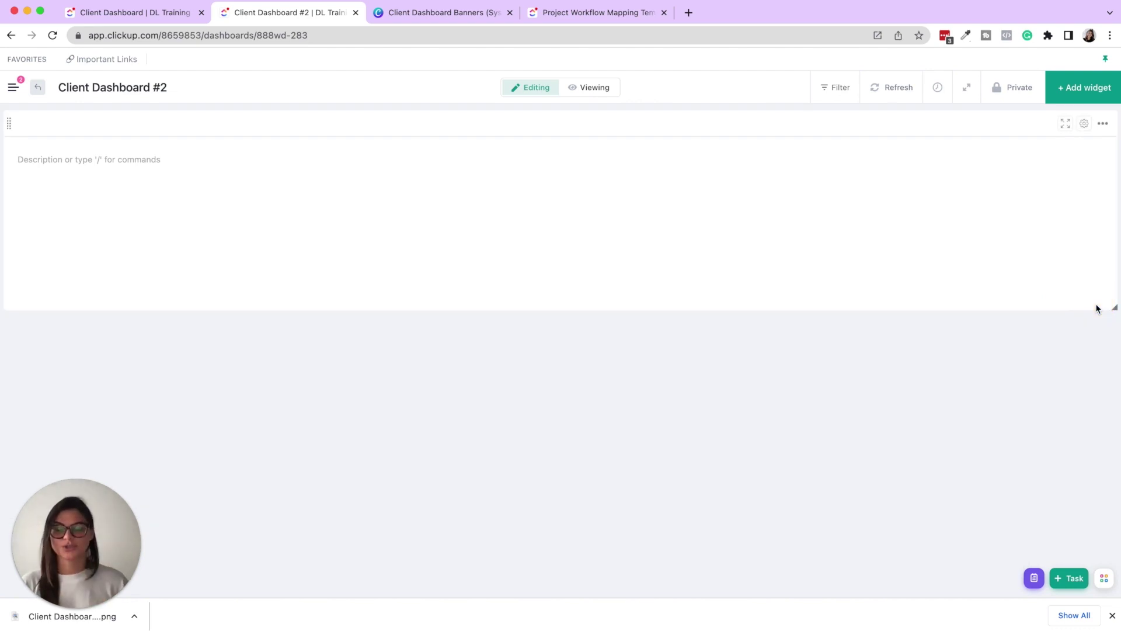
# Bring up the Canva 'Client Dashboard Banners' design with the downloads panel closed
pyautogui.click(478, 19)
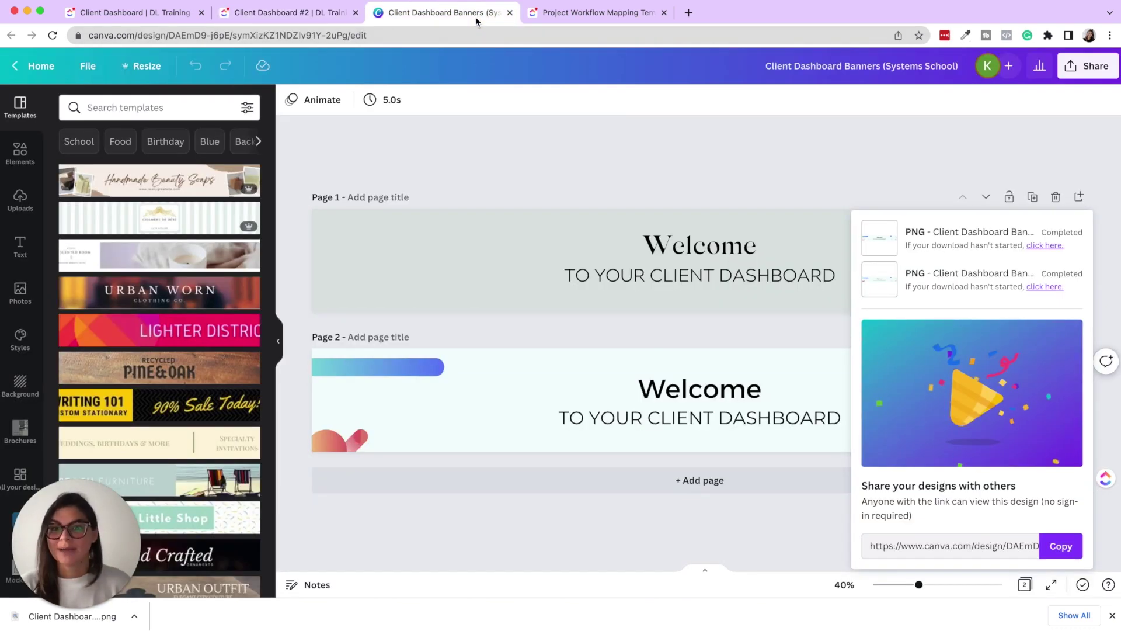
pyautogui.click(1054, 143)
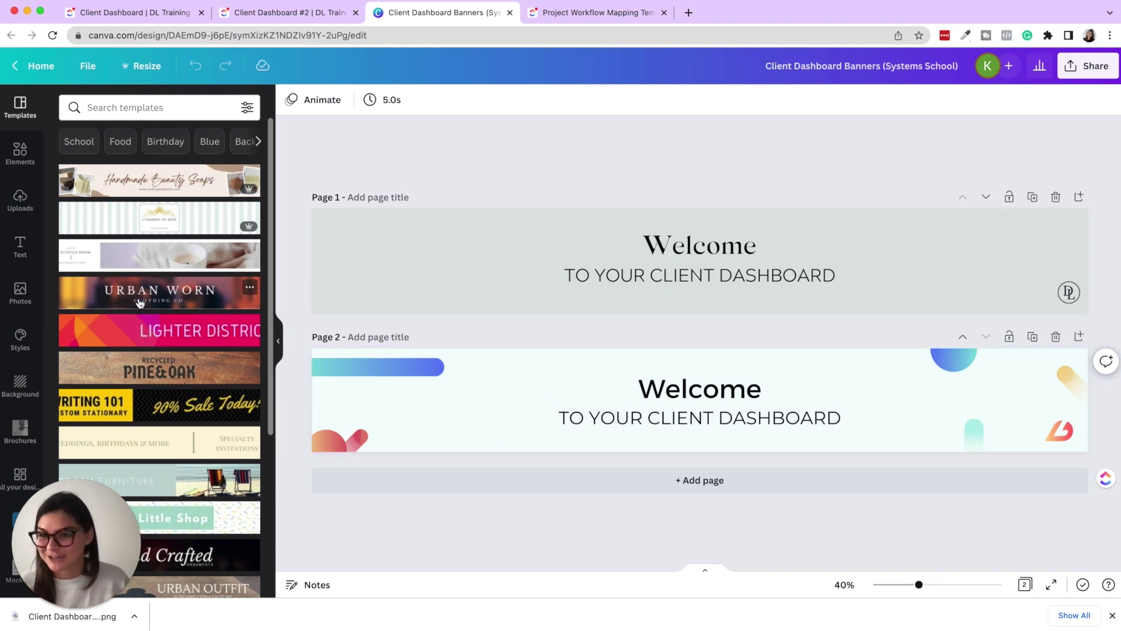
pyautogui.scroll(-10, 140, 302)
pyautogui.scroll(10, 140, 301)
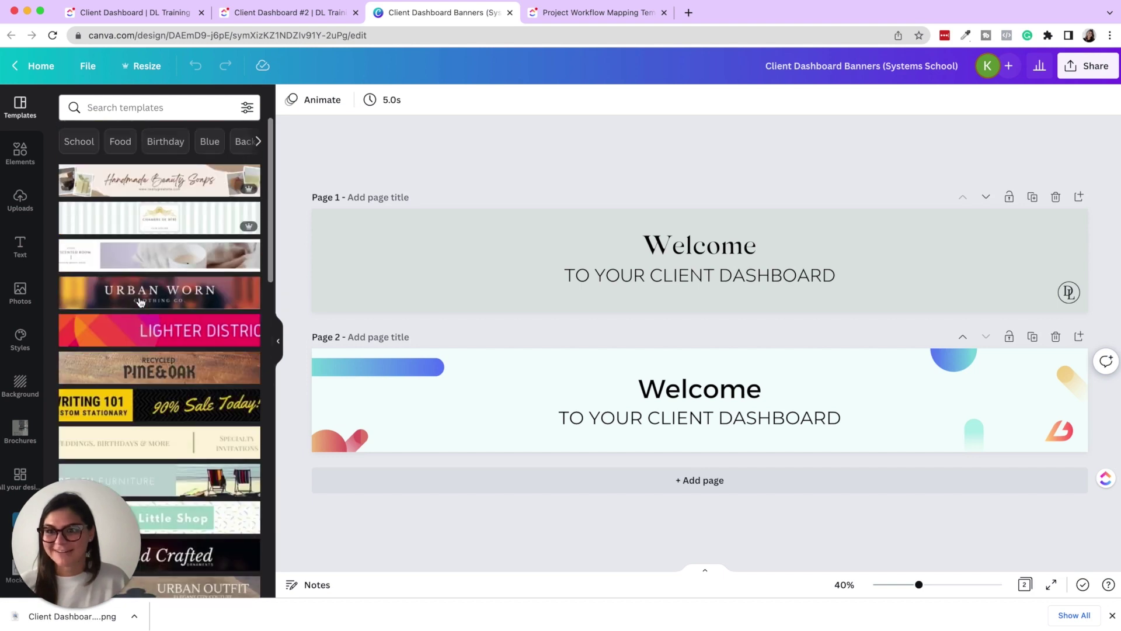
pyautogui.moveTo(277, 315); pyautogui.dragTo(469, 412)
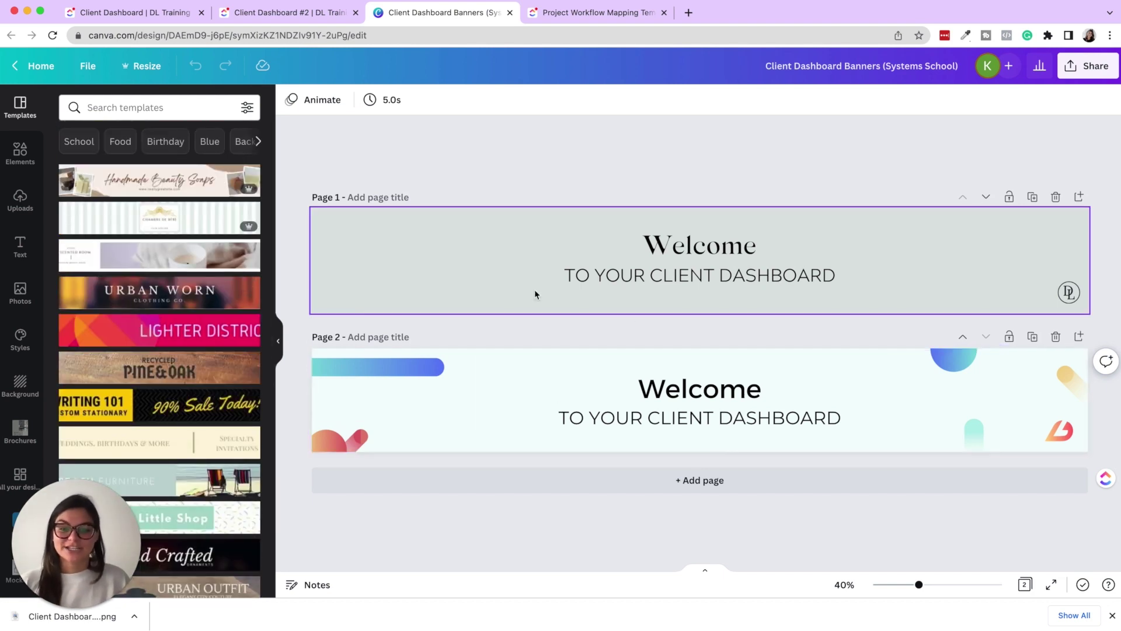
# Check the PNG download size settings in the Share menu, then close them
pyautogui.click(1092, 73)
pyautogui.click(930, 380)
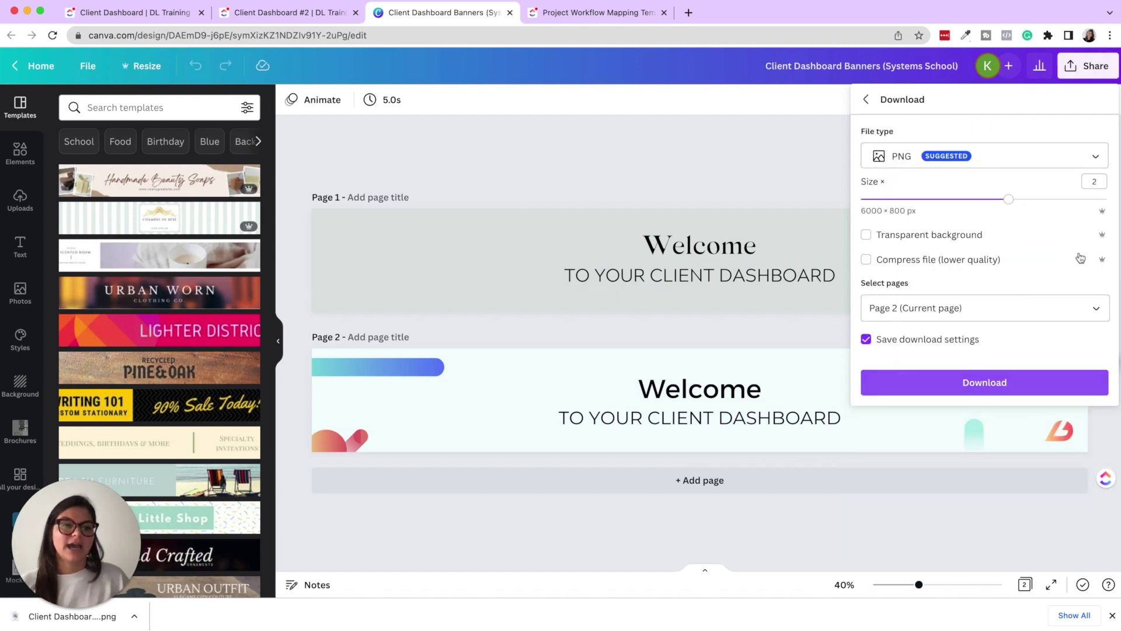
pyautogui.click(1094, 181)
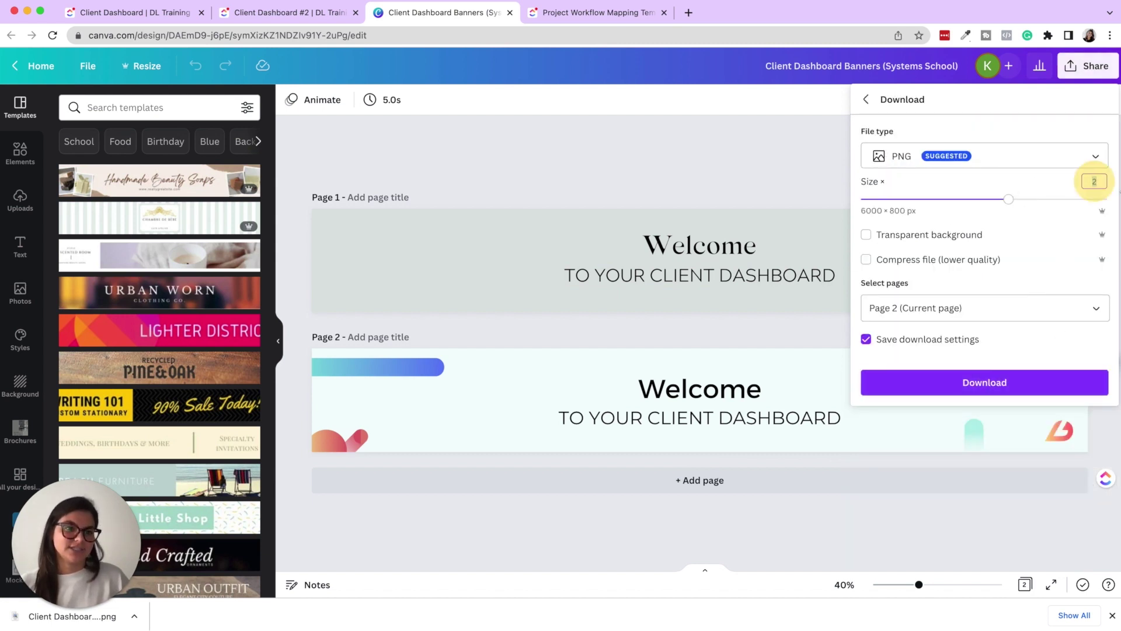
pyautogui.click(751, 176)
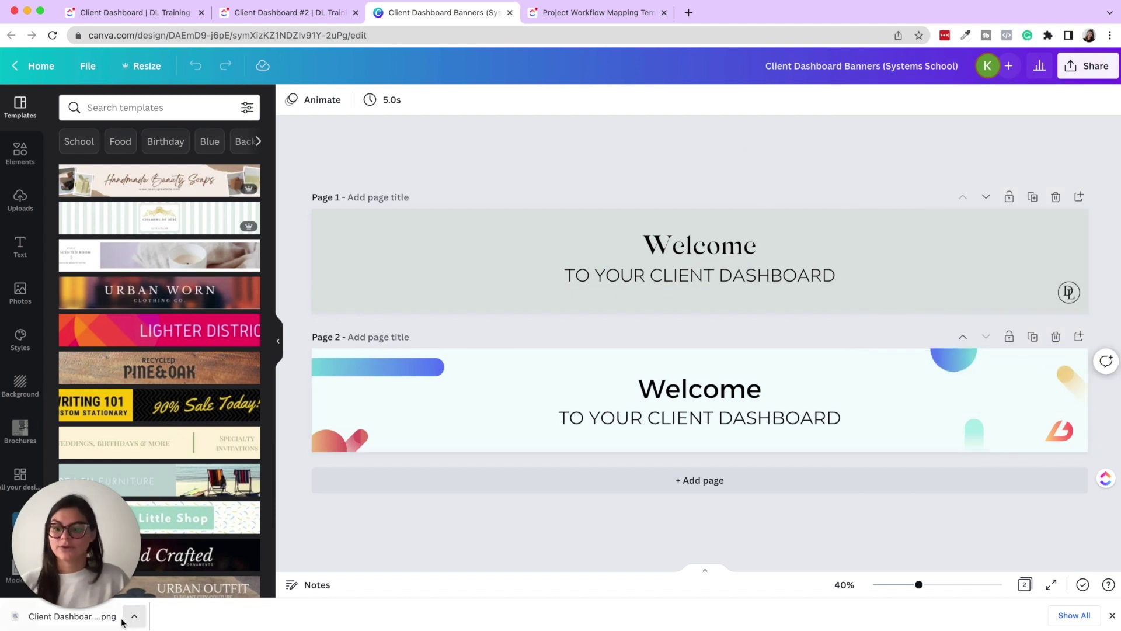
# Drop the downloaded welcome banner PNG into the text widget, above the empty line
pyautogui.click(268, 20)
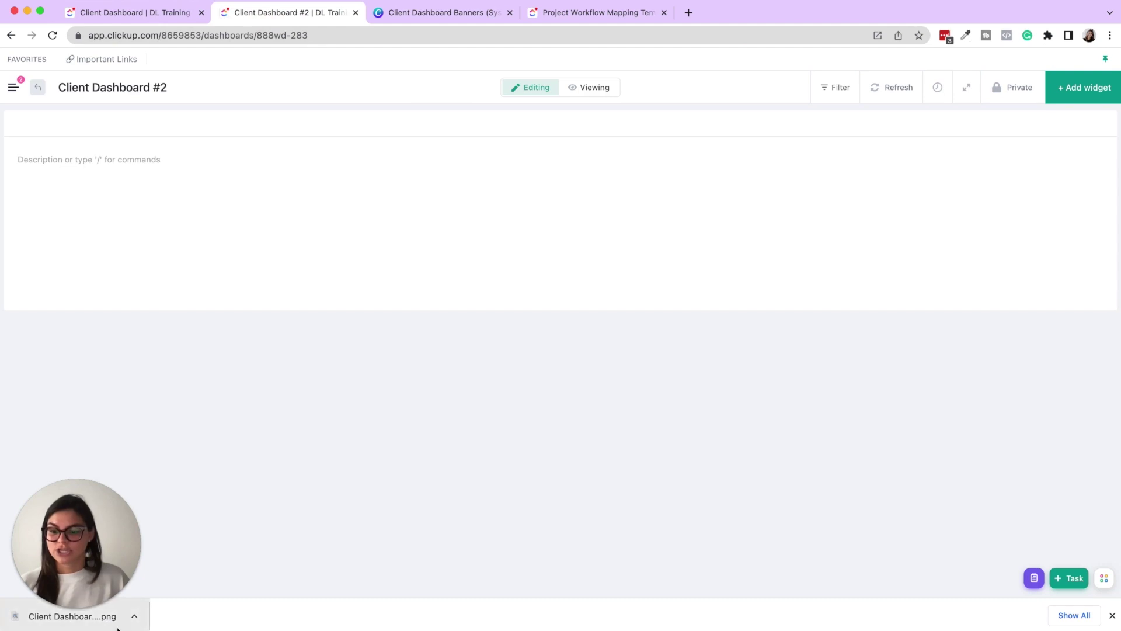
pyautogui.moveTo(117, 628); pyautogui.dragTo(350, 240)
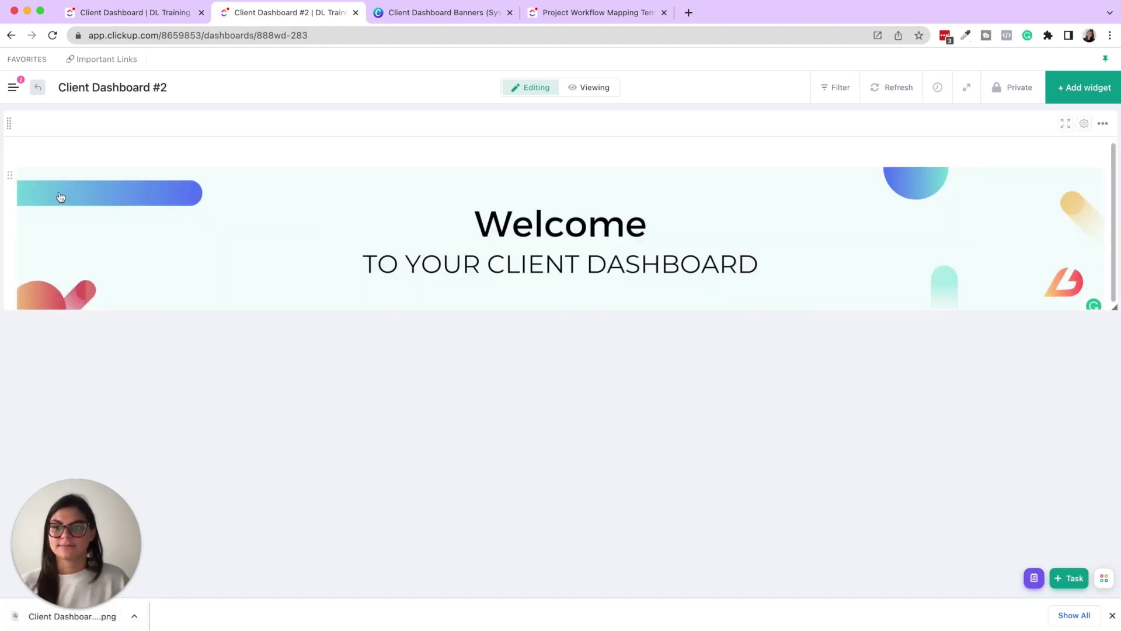
pyautogui.moveTo(12, 168); pyautogui.dragTo(97, 182)
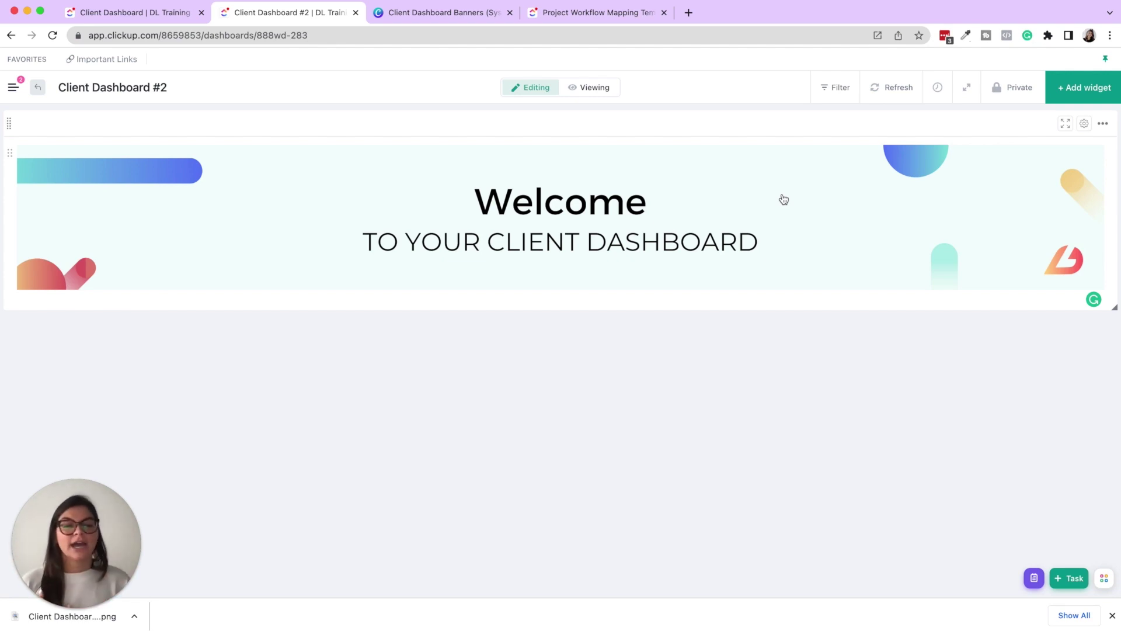
pyautogui.click(417, 13)
pyautogui.click(282, 13)
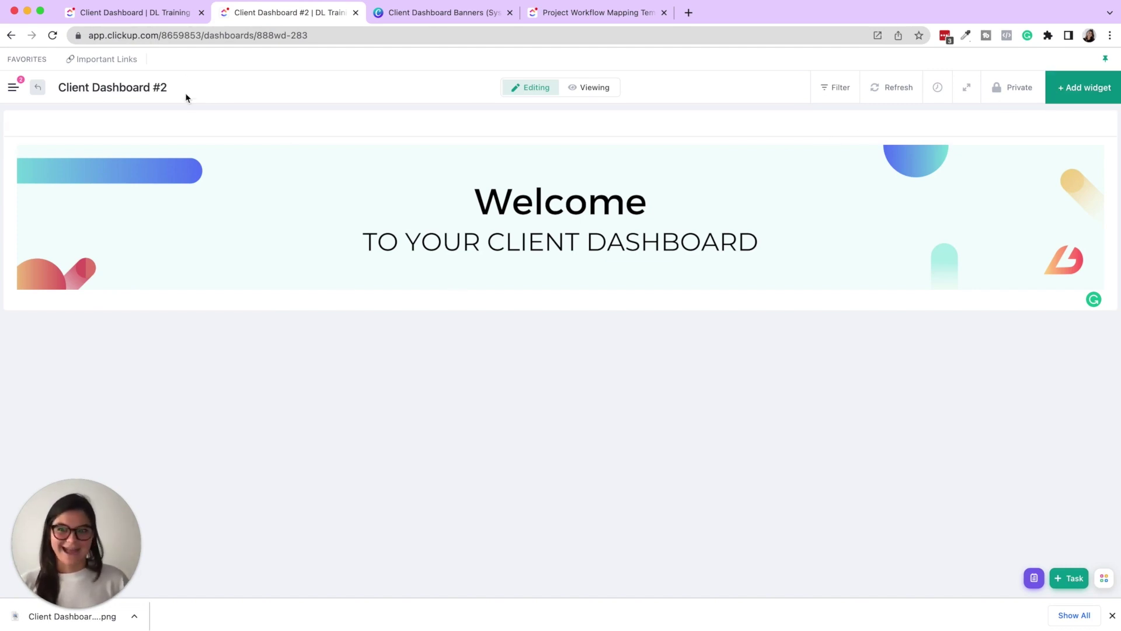
# Add a half-width Text Block widget named 'WATCH ME FIRST ❗', copying the original title
pyautogui.click(157, 16)
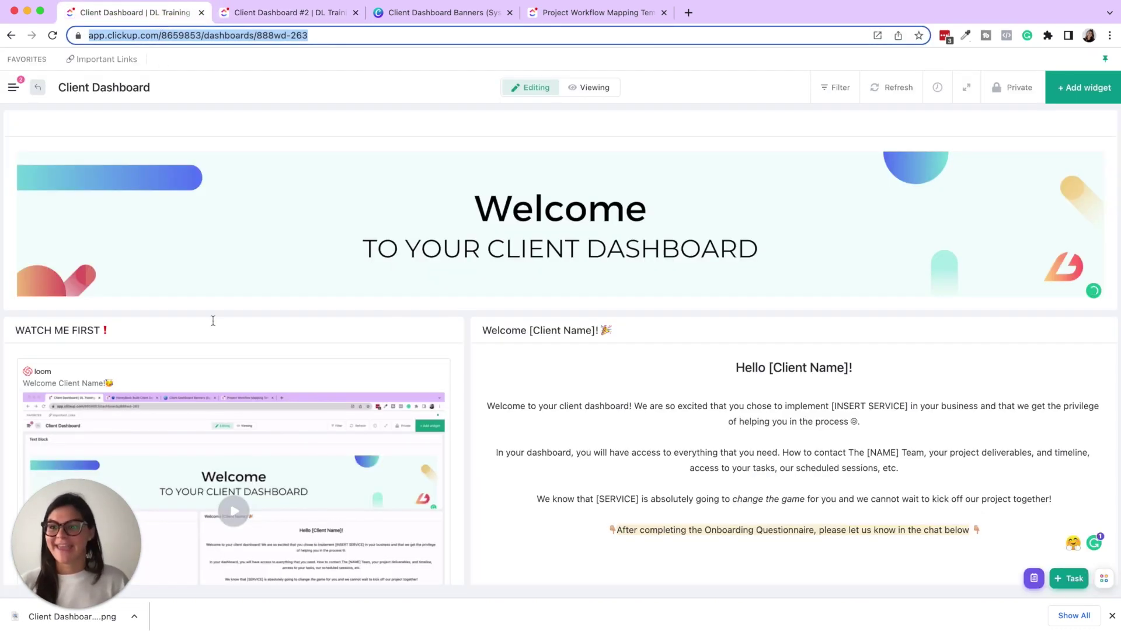
pyautogui.scroll(-2, 213, 320)
pyautogui.click(315, 13)
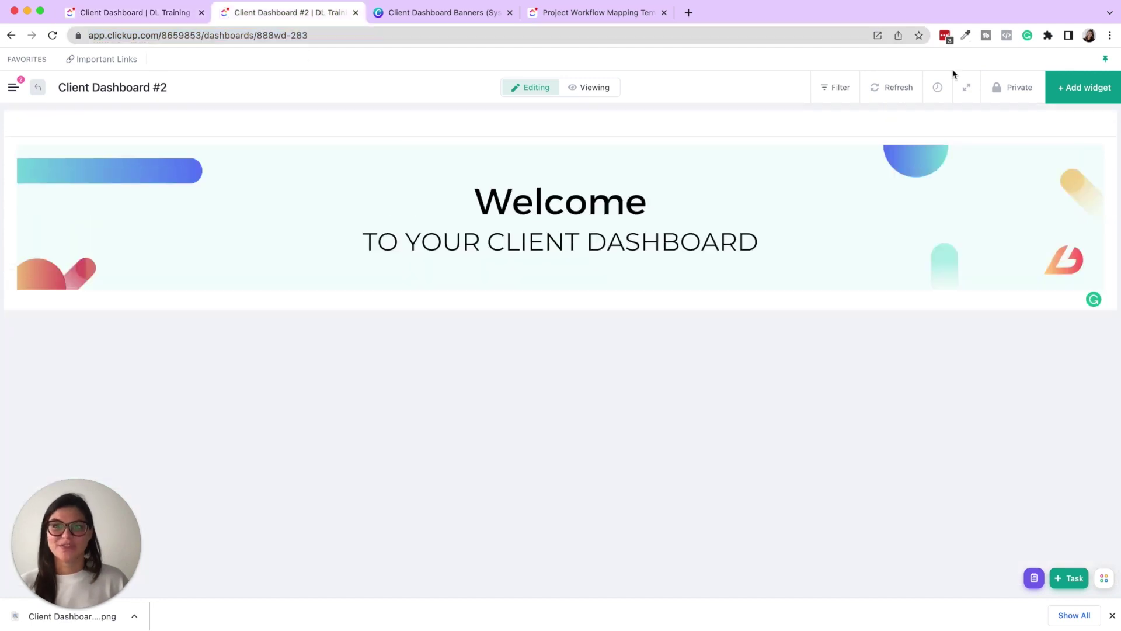
pyautogui.click(1061, 94)
pyautogui.click(543, 543)
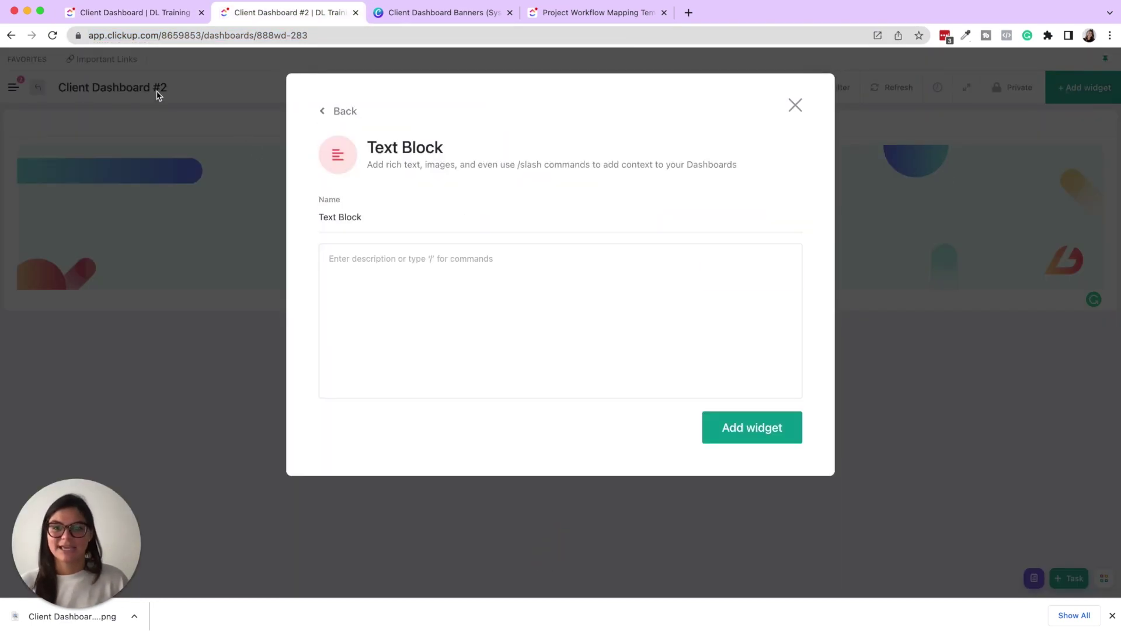
pyautogui.press('super+1')
pyautogui.click(135, 285)
pyautogui.press('super+a')
pyautogui.press('super+c')
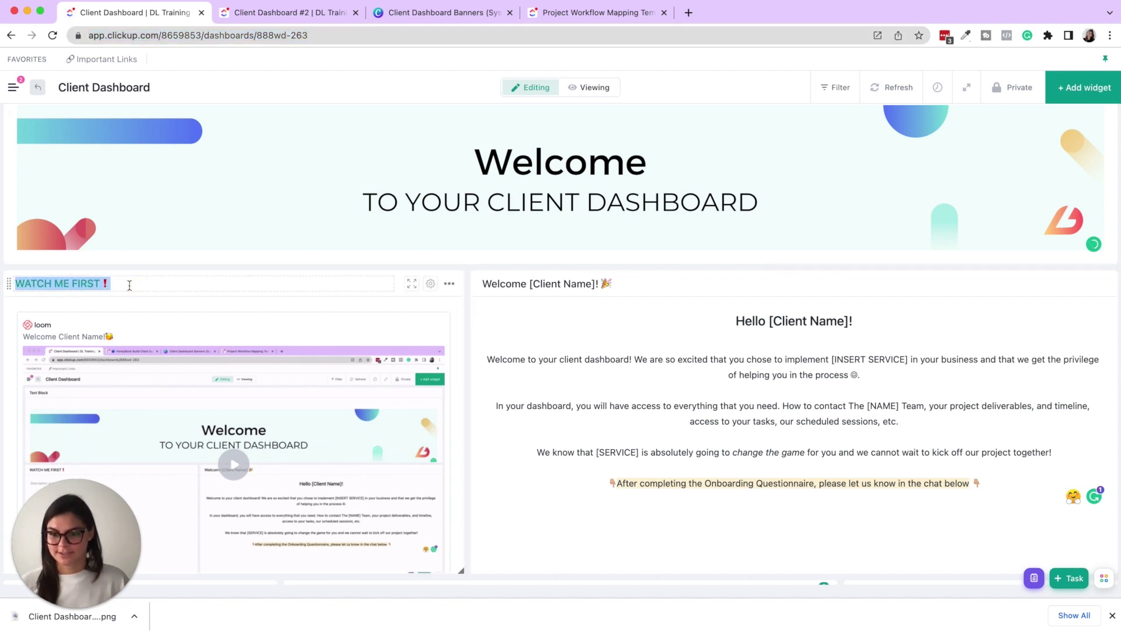
pyautogui.click(271, 14)
pyautogui.click(451, 211)
pyautogui.press('super+a')
pyautogui.press('super+v')
pyautogui.click(753, 425)
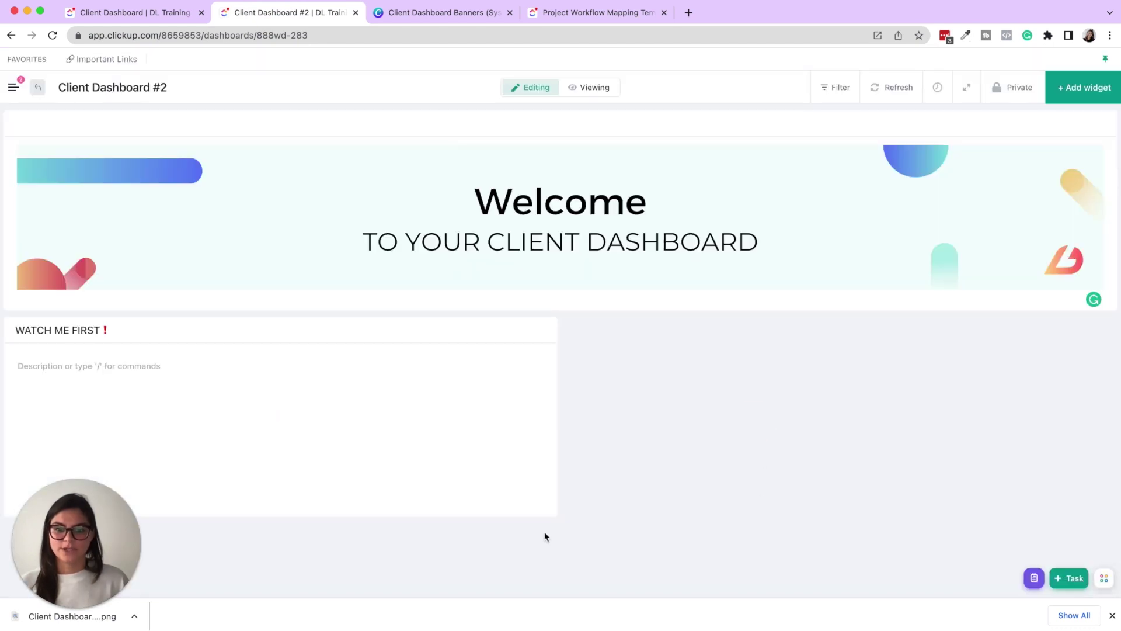
pyautogui.moveTo(553, 516); pyautogui.dragTo(435, 563)
# Embed the 'Welcome Client Name!' Loom video in the widget and enlarge it to full width
pyautogui.click(150, 12)
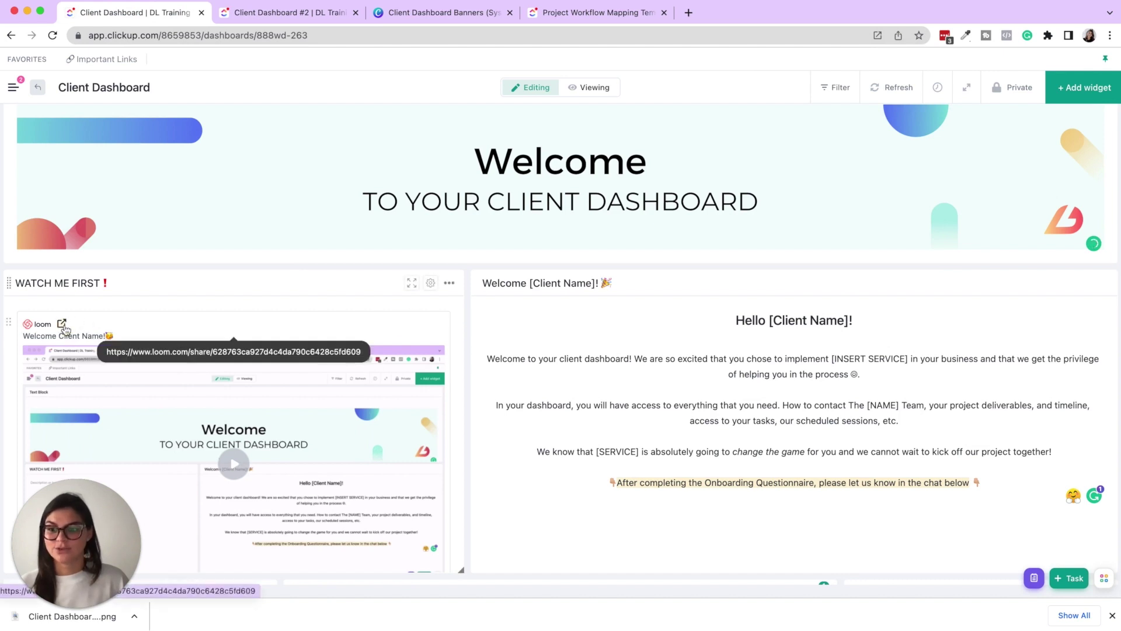
pyautogui.click(53, 325)
pyautogui.click(342, 38)
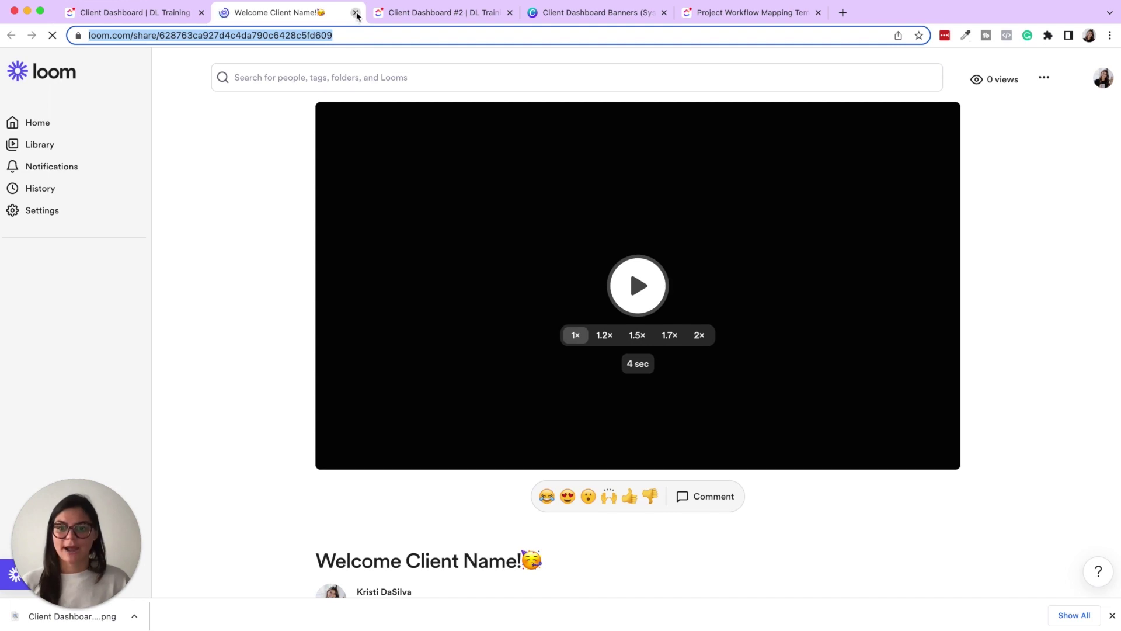
pyautogui.click(355, 13)
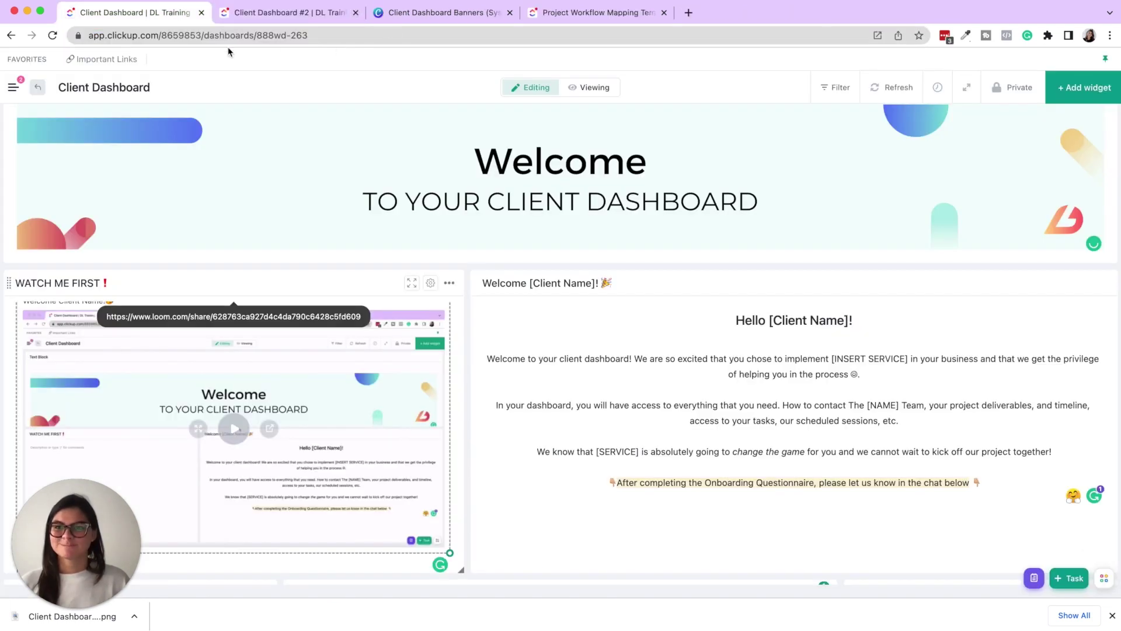
pyautogui.click(268, 16)
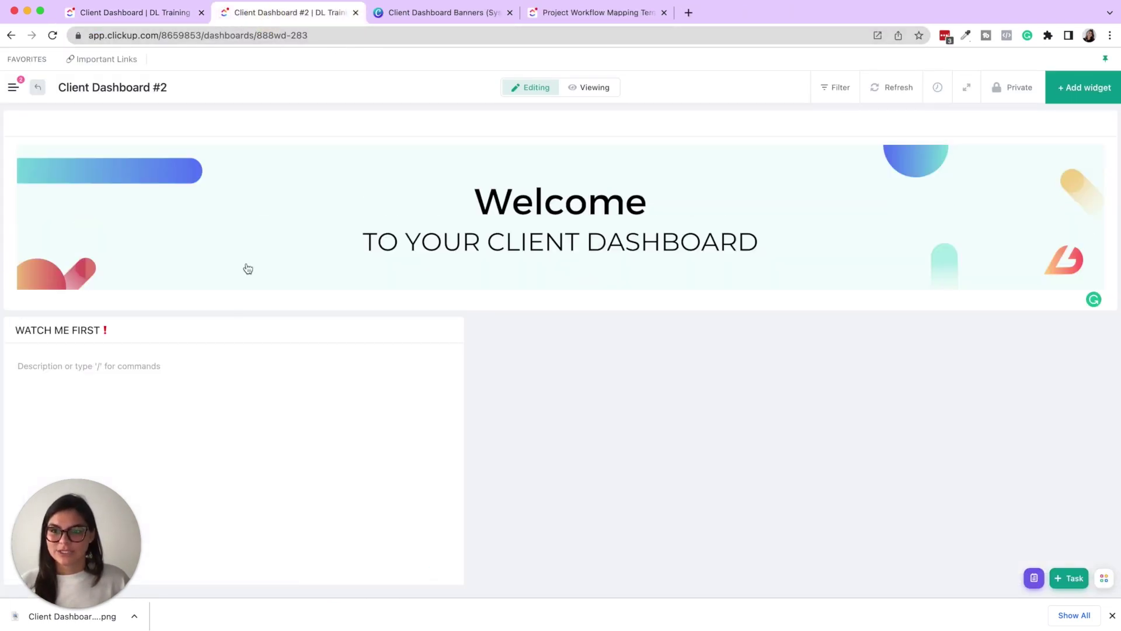
pyautogui.click(212, 363)
pyautogui.press('super+v')
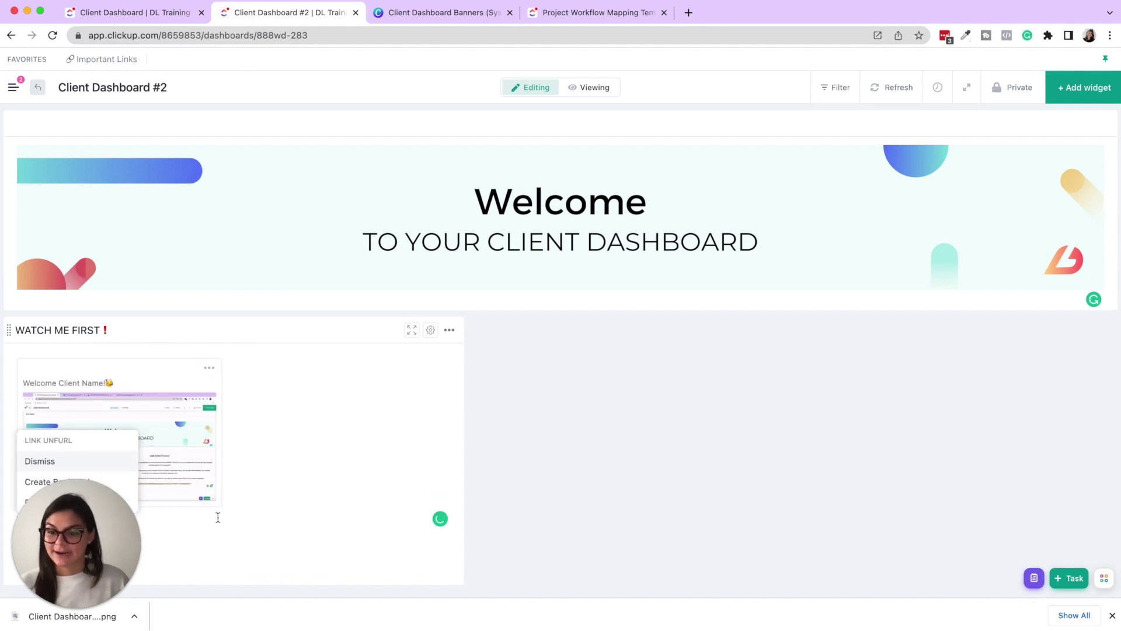
pyautogui.click(220, 506)
pyautogui.click(220, 506)
pyautogui.click(238, 517)
pyautogui.moveTo(248, 524); pyautogui.dragTo(463, 616)
pyautogui.click(473, 354)
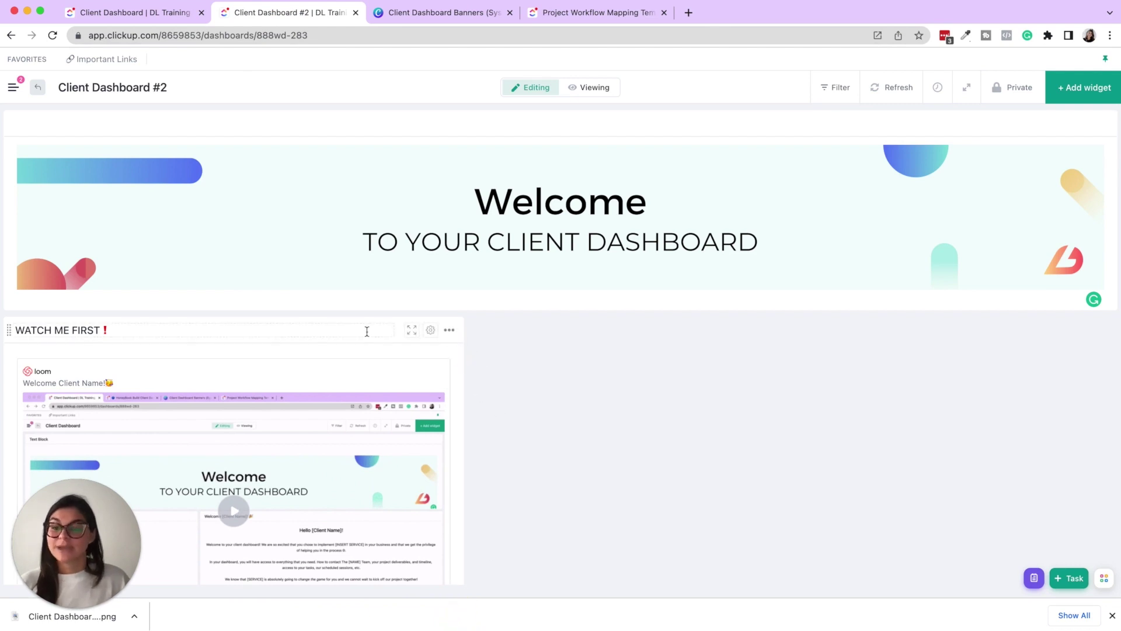
# Duplicate the WATCH ME FIRST ❗ widget and widen the copy to the right edge
pyautogui.click(449, 330)
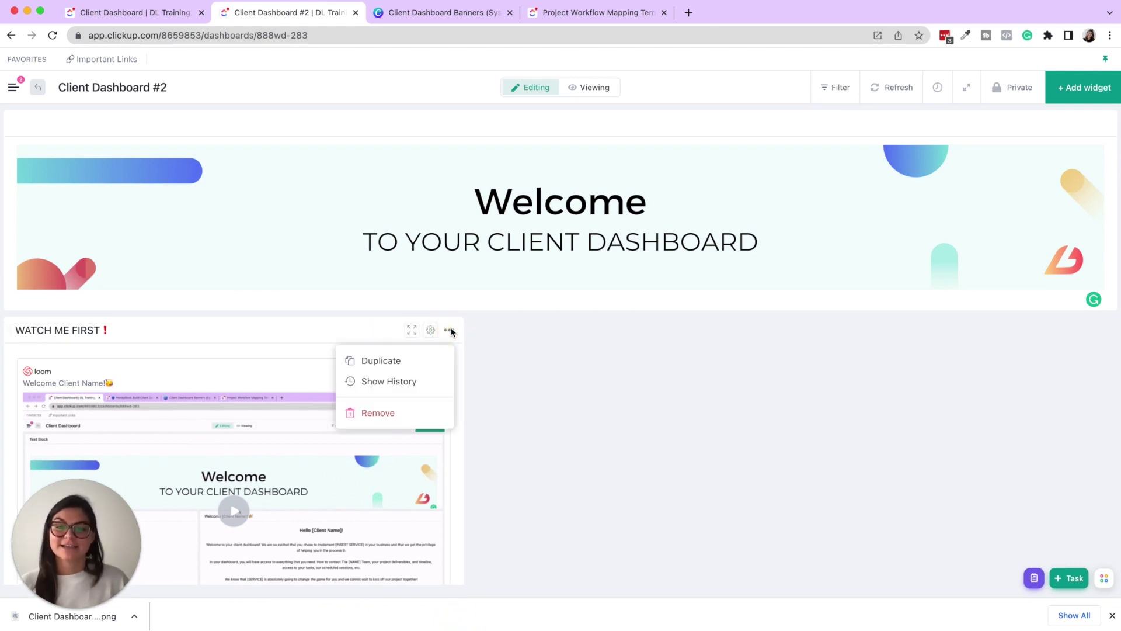
pyautogui.click(405, 360)
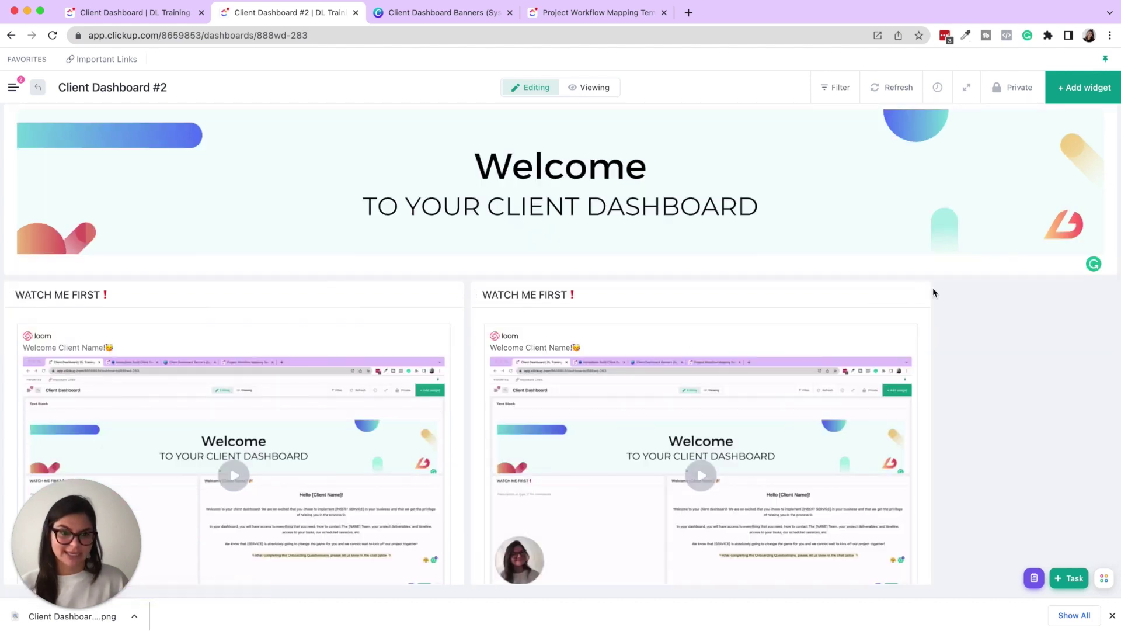
pyautogui.moveTo(935, 287); pyautogui.dragTo(1095, 286)
# Retitle the copy 'Welcome [Client Name]! 🎉' using the original dashboard's title
pyautogui.click(591, 293)
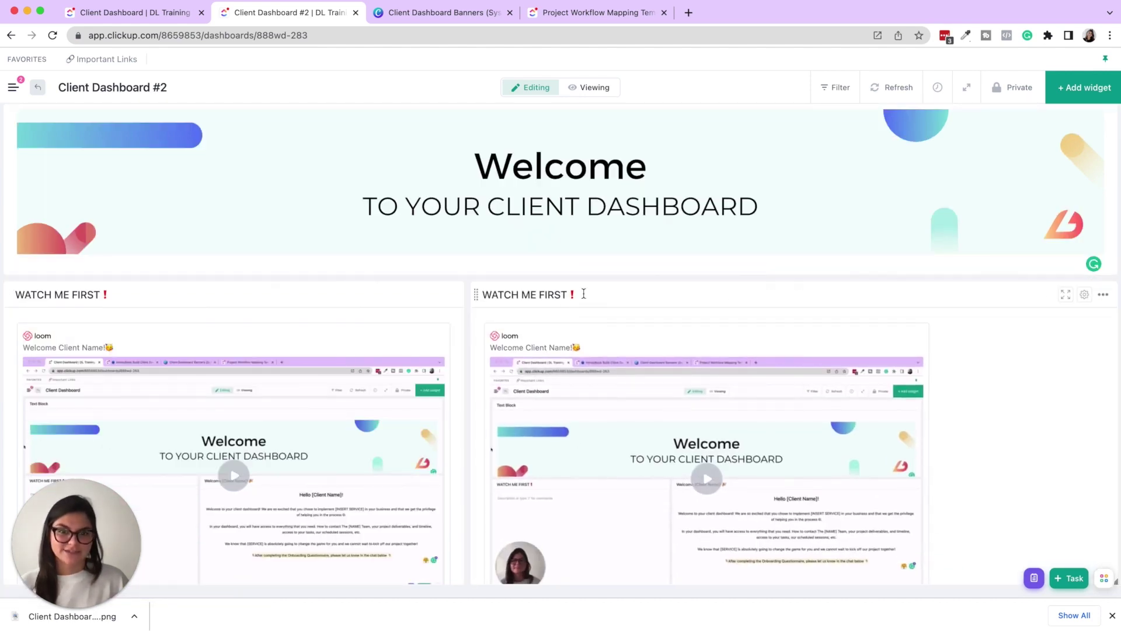
pyautogui.click(168, 18)
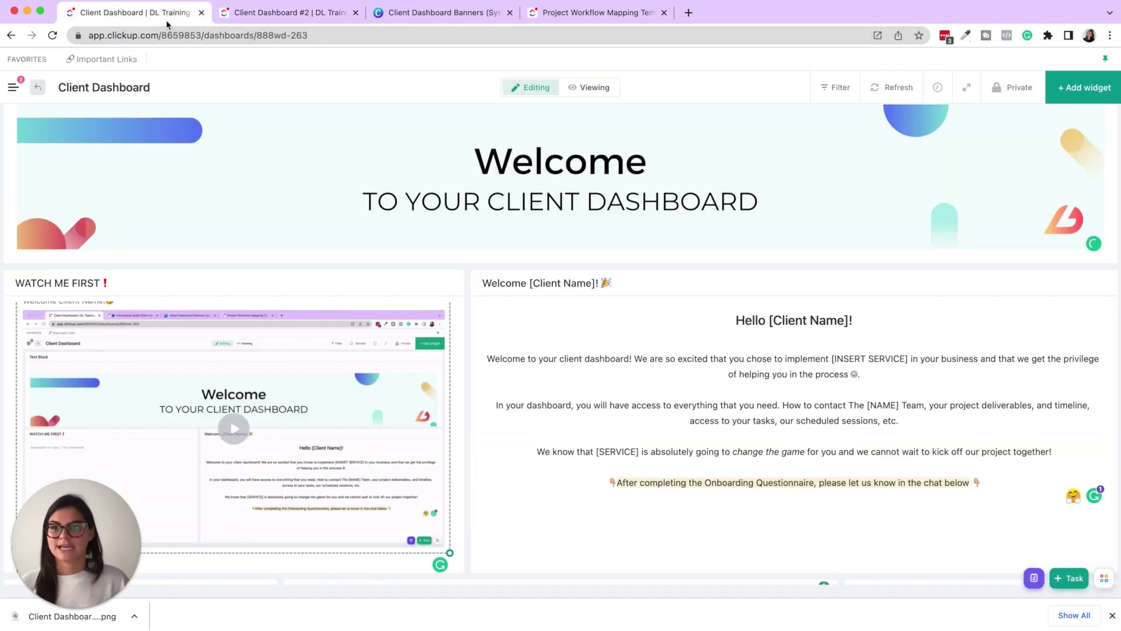
pyautogui.click(633, 282)
pyautogui.hotkey('ctrl', 'c')
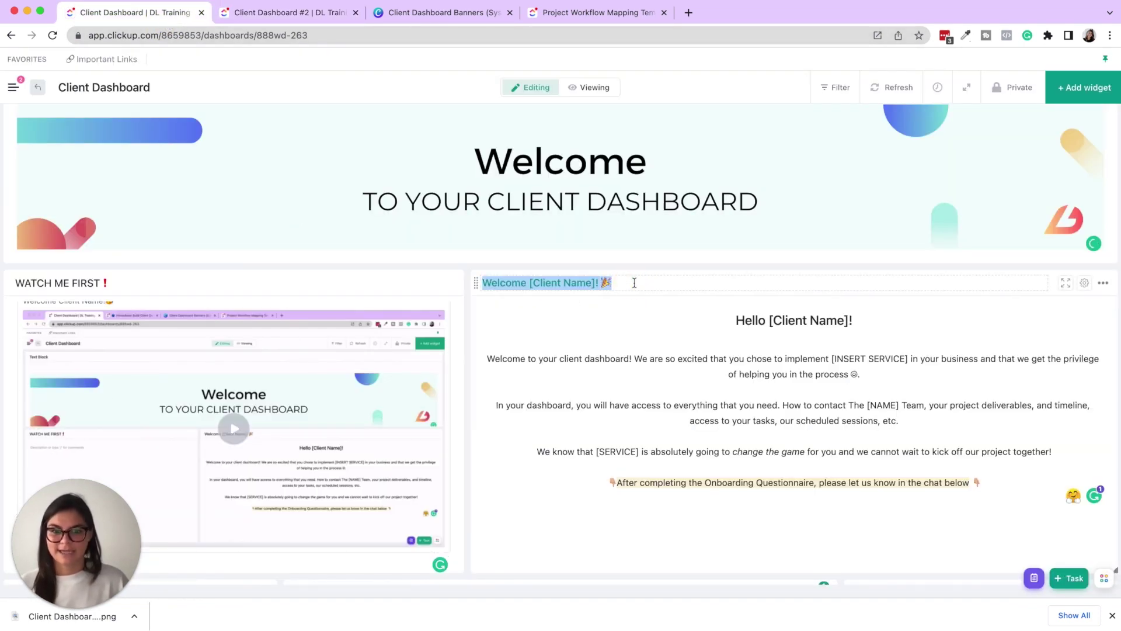
pyautogui.click(274, 12)
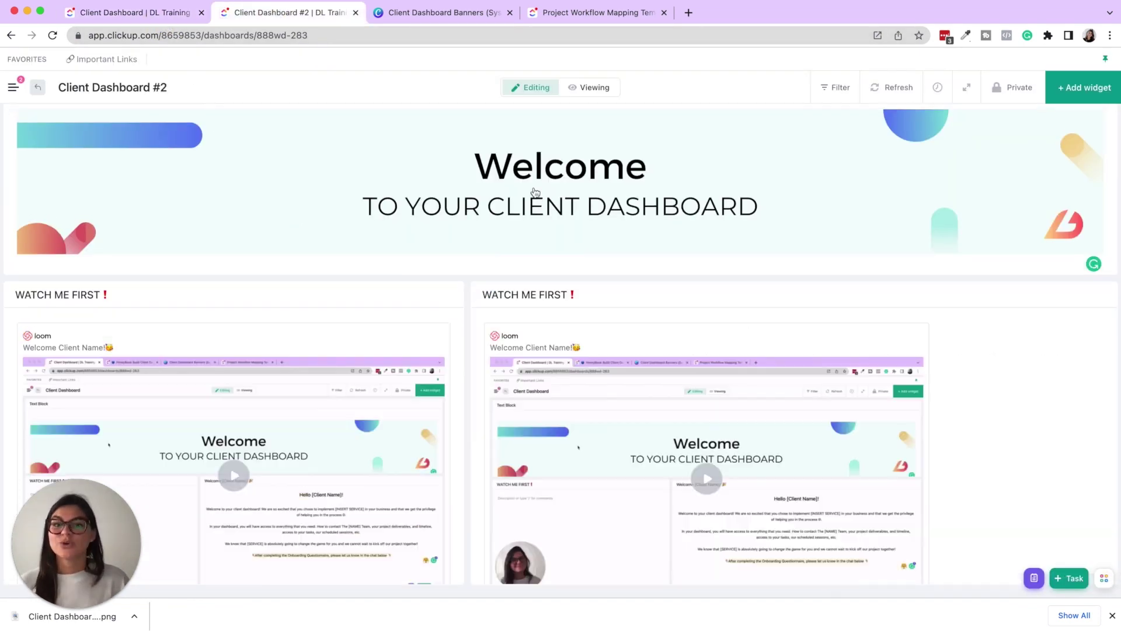
pyautogui.click(618, 293)
pyautogui.hotkey('ctrl', 'v')
# Delete the duplicated Loom video from the widget body
pyautogui.scroll(-2, 1038, 332)
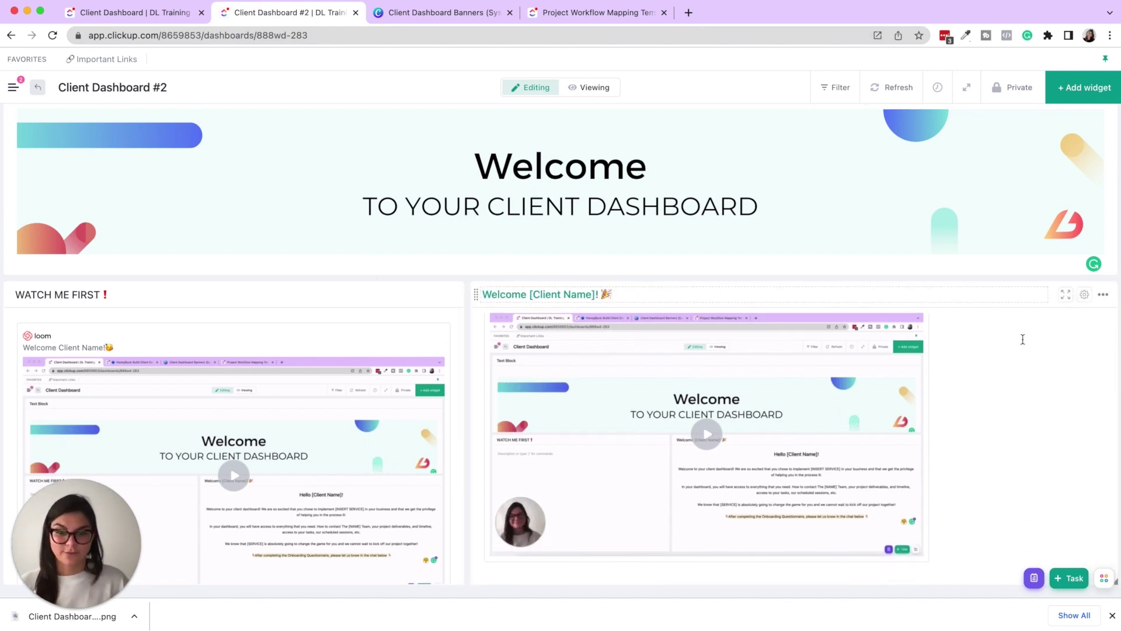
pyautogui.click(1079, 365)
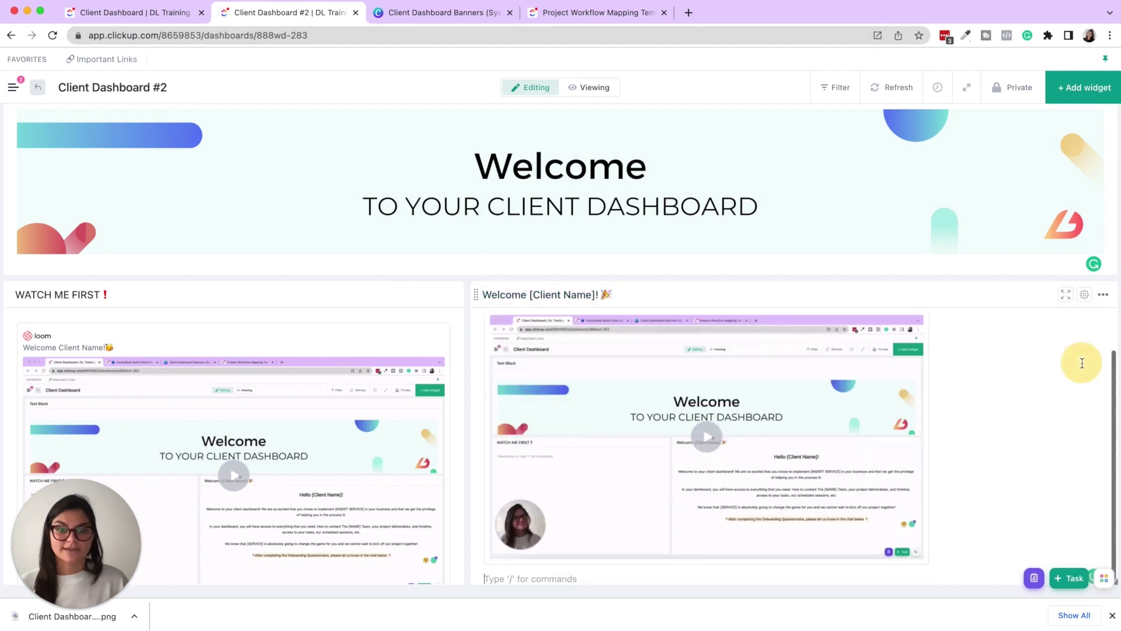
pyautogui.press('BackSpace')
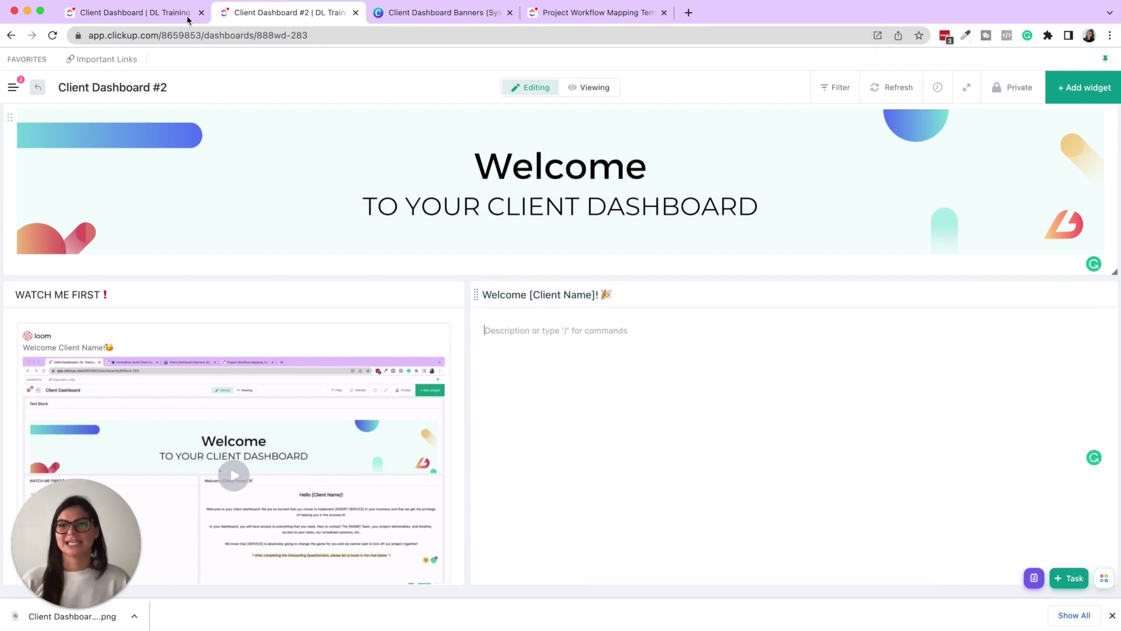
# Paste the original 'Hello [Client Name]!' message, through the Onboarding Questionnaire line, into the Welcome widget
pyautogui.click(618, 293)
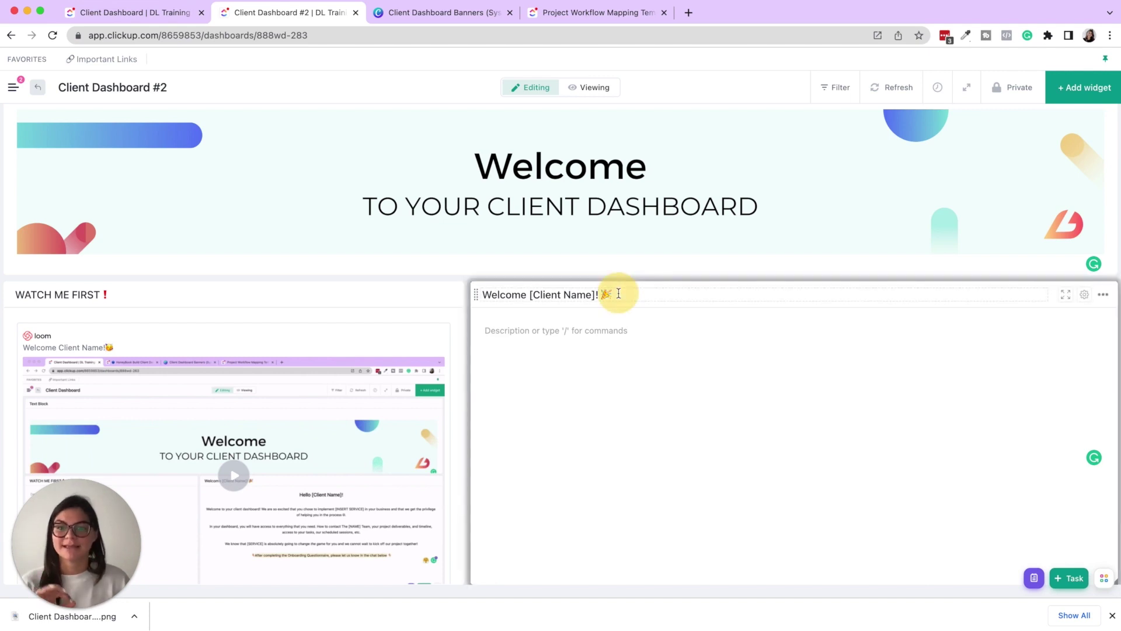
pyautogui.click(111, 22)
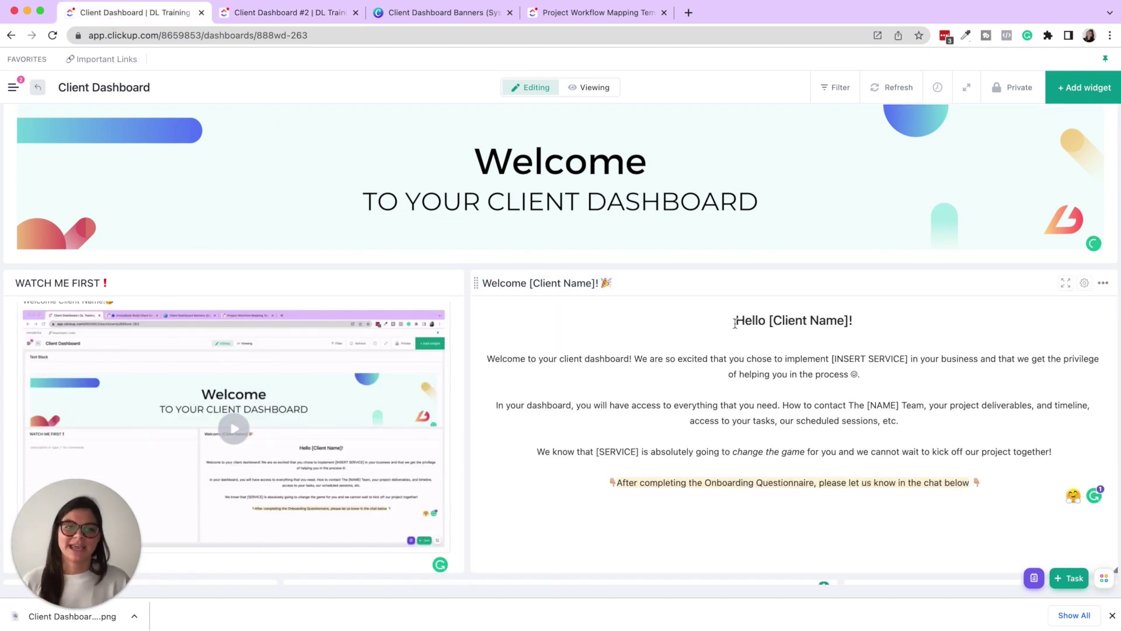
pyautogui.moveTo(734, 322); pyautogui.dragTo(989, 486)
pyautogui.press('super+c')
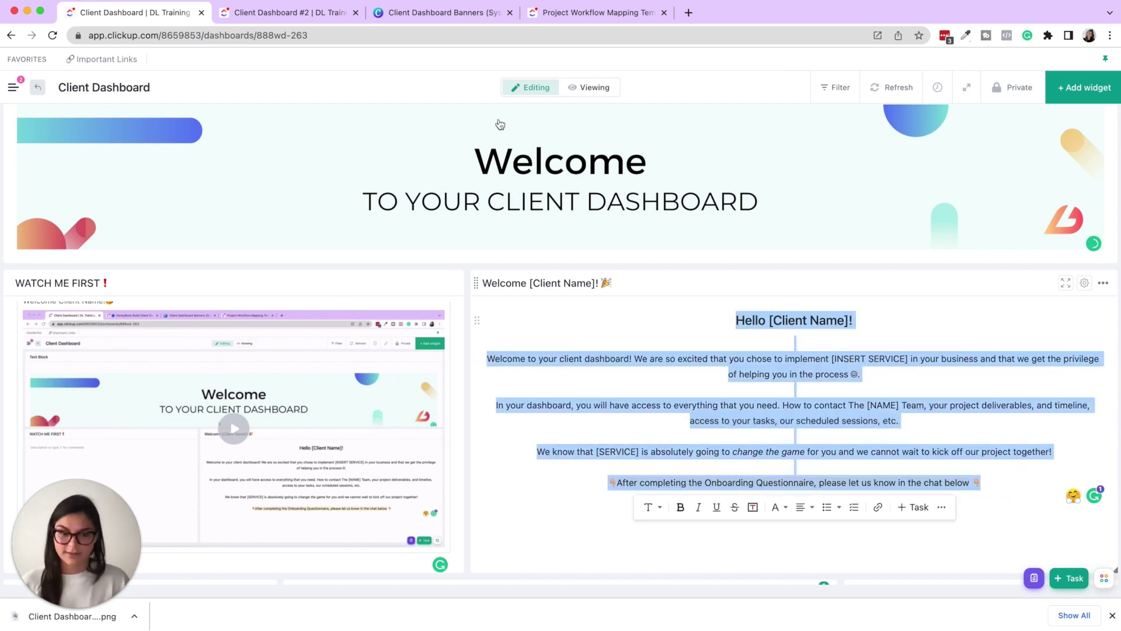
pyautogui.click(268, 12)
pyautogui.click(598, 354)
pyautogui.press('super+v')
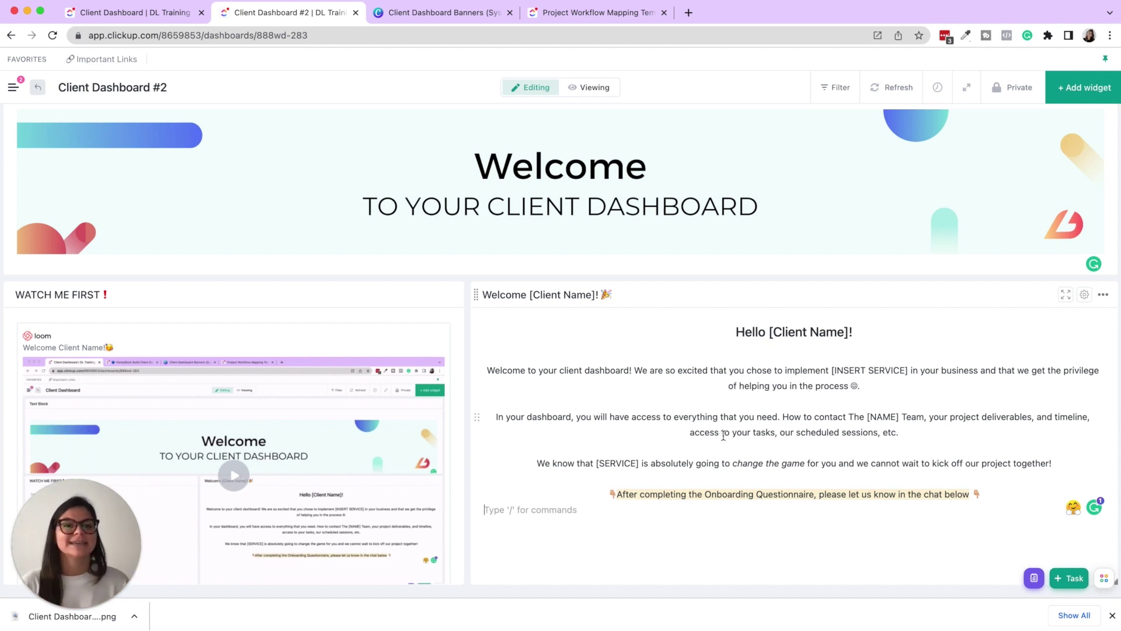
pyautogui.click(1004, 488)
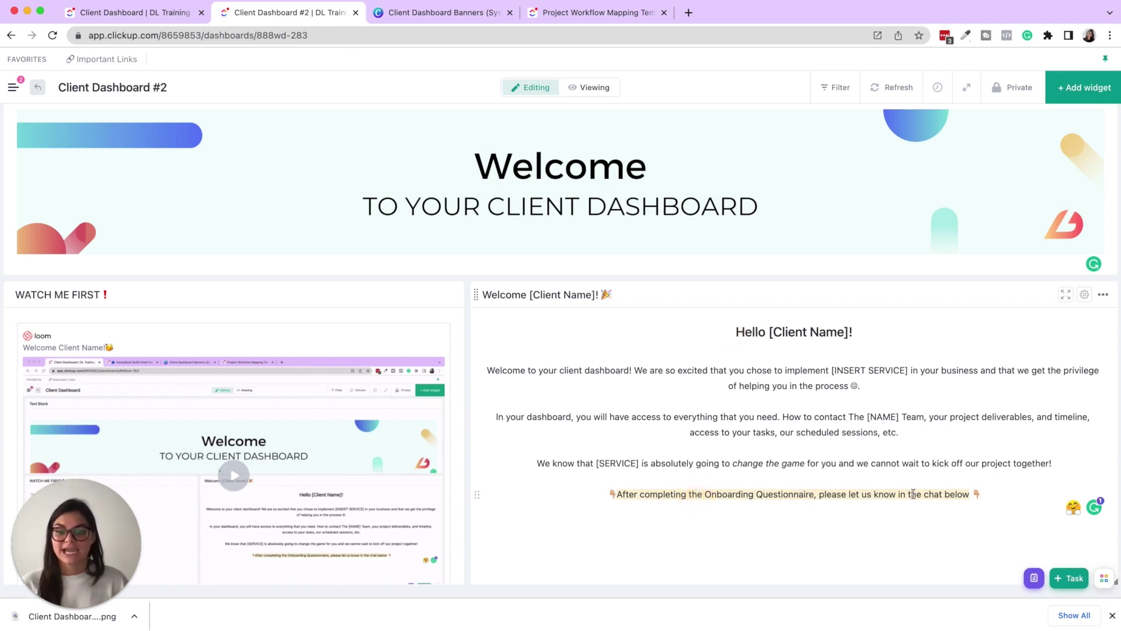
pyautogui.moveTo(605, 494); pyautogui.dragTo(994, 490)
pyautogui.click(994, 490)
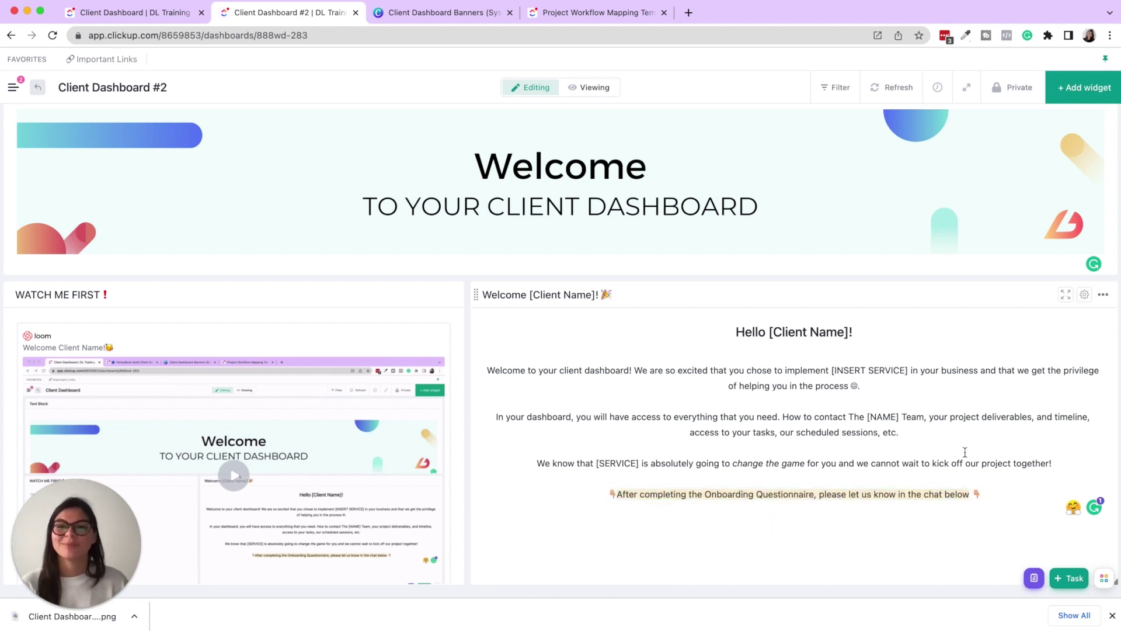
pyautogui.click(163, 17)
pyautogui.scroll(-8, 616, 400)
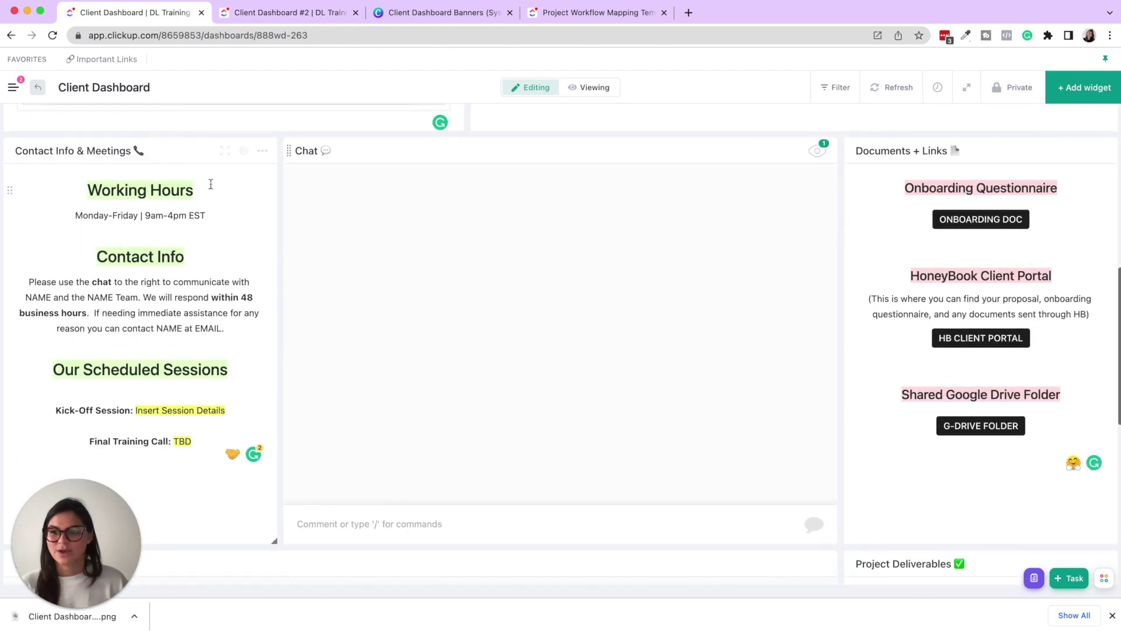
# Add a narrowed Text Block widget named 'Contact Info & Meetings 📞'
pyautogui.click(164, 150)
pyautogui.press('super+c')
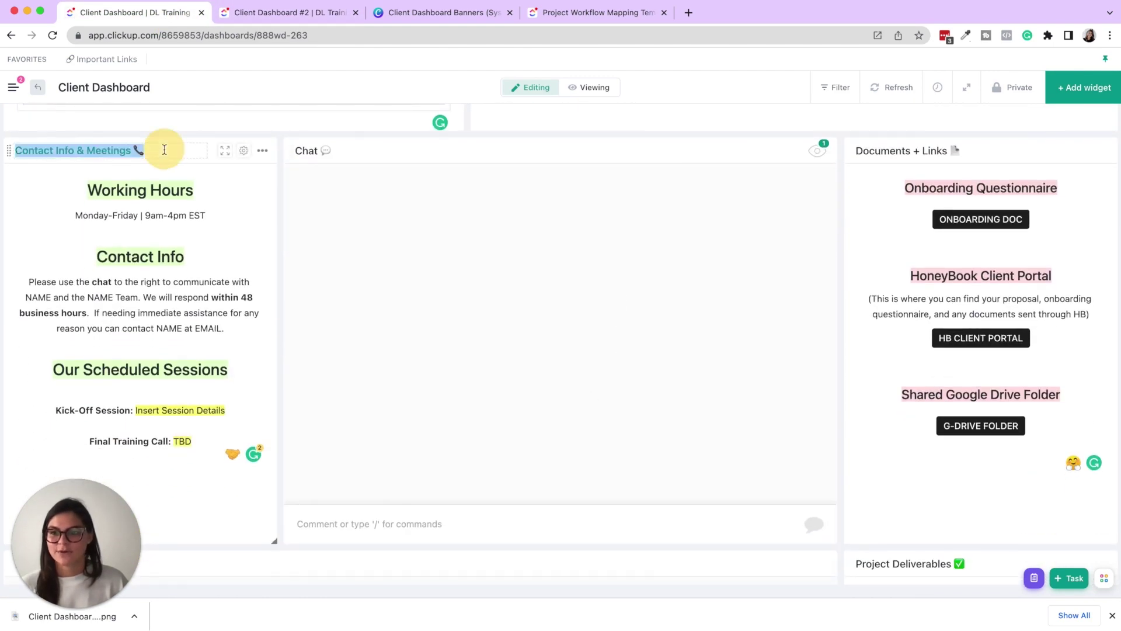
pyautogui.click(261, 18)
pyautogui.click(1107, 88)
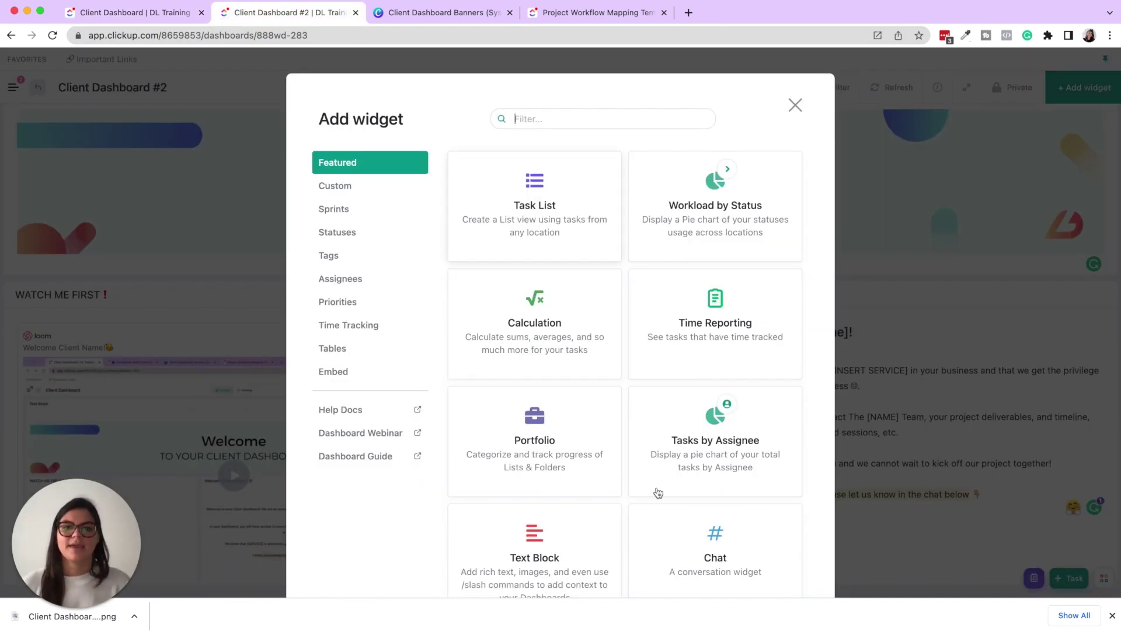
pyautogui.click(562, 538)
pyautogui.tripleClick(408, 215)
pyautogui.press('super+v')
pyautogui.click(777, 428)
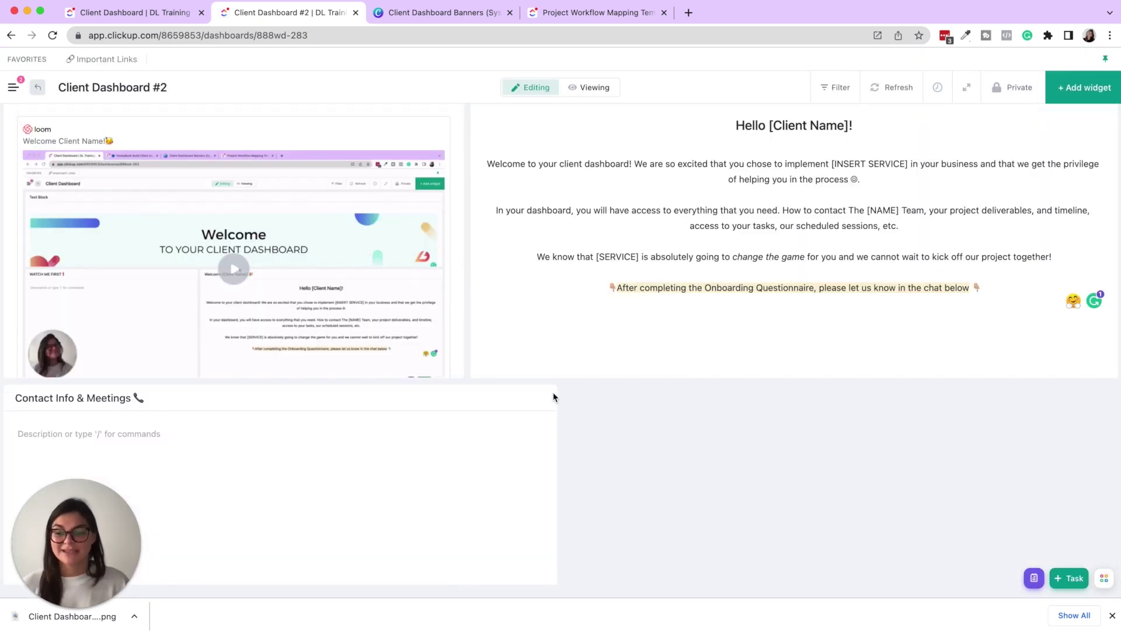
pyautogui.moveTo(556, 388); pyautogui.dragTo(213, 387)
pyautogui.moveTo(273, 582); pyautogui.dragTo(302, 550)
pyautogui.click(1112, 615)
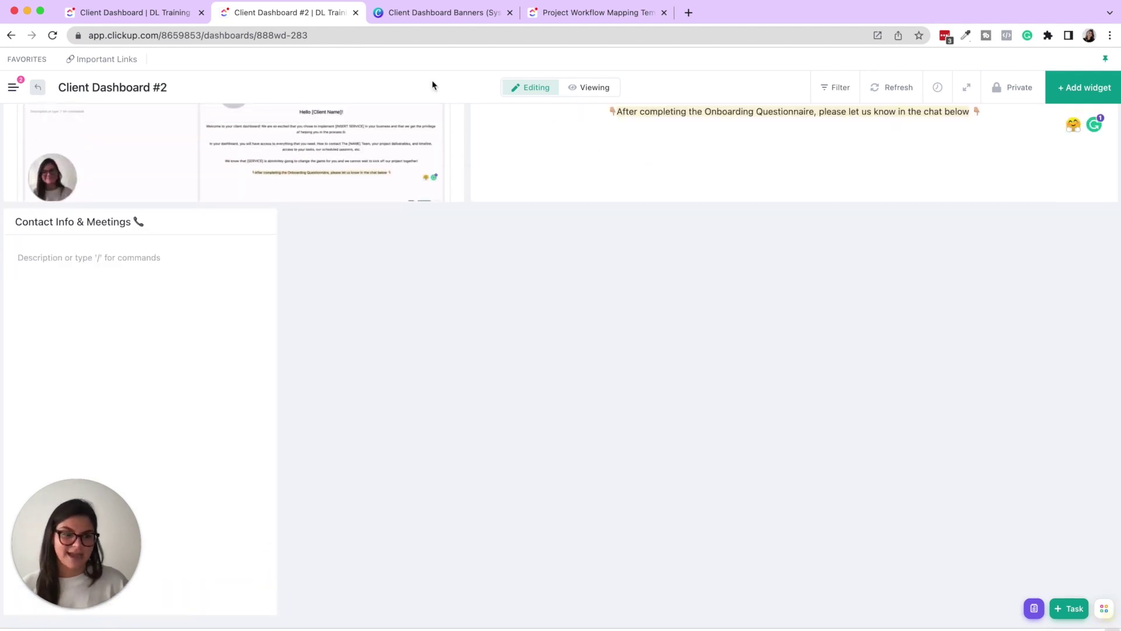
# Copy the working hours, contact info and sessions text from the original dashboard into it
pyautogui.click(156, 15)
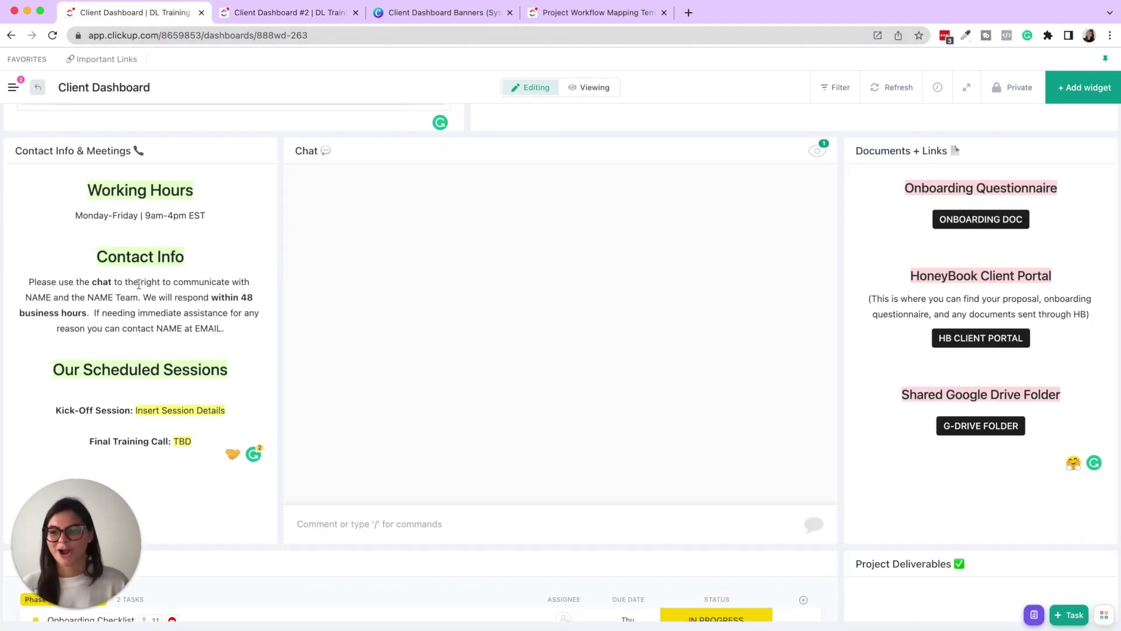
pyautogui.moveTo(200, 437); pyautogui.dragTo(50, 192)
pyautogui.press('super+c')
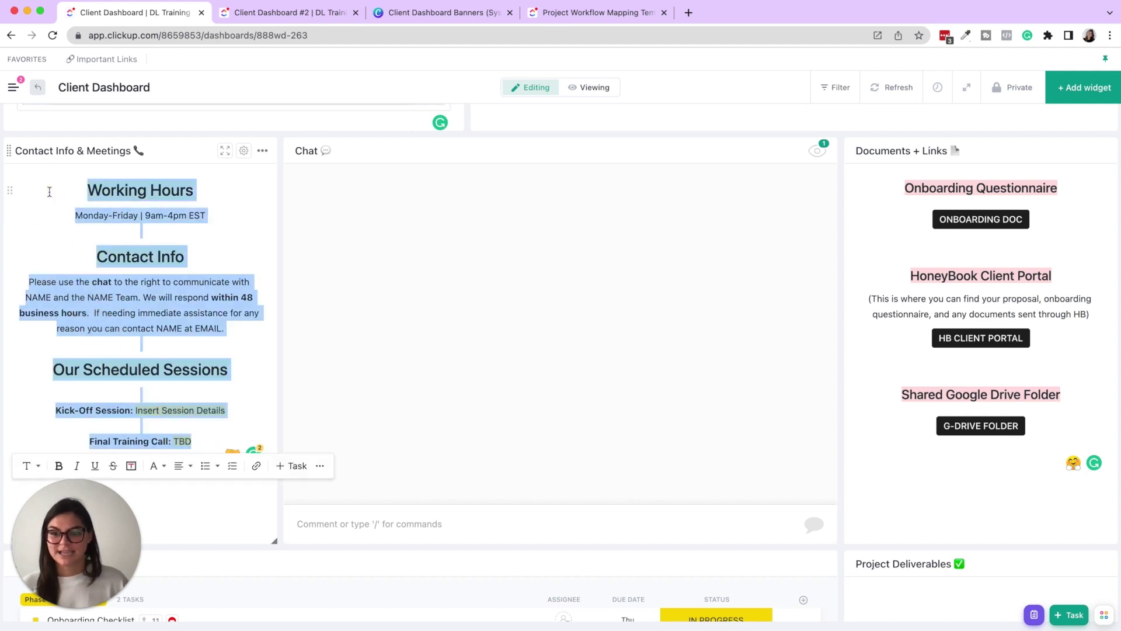
pyautogui.click(273, 17)
pyautogui.click(107, 308)
pyautogui.press('super+v')
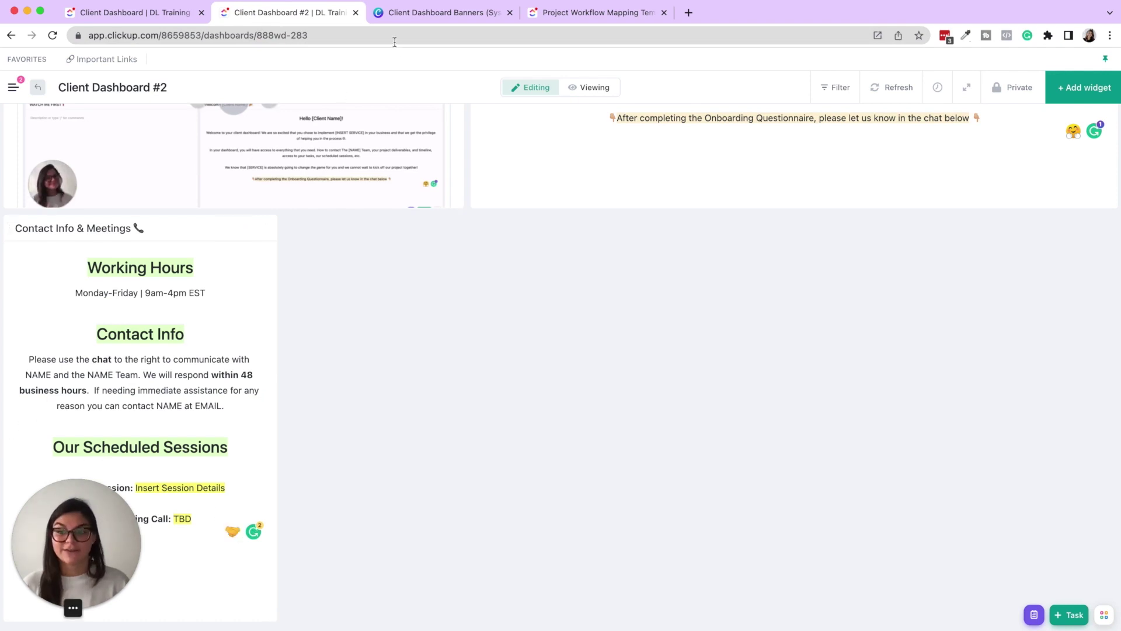
# Add a Chat widget named 'Chat 💬' and stretch it to the Contact Info widget's height
pyautogui.click(1103, 89)
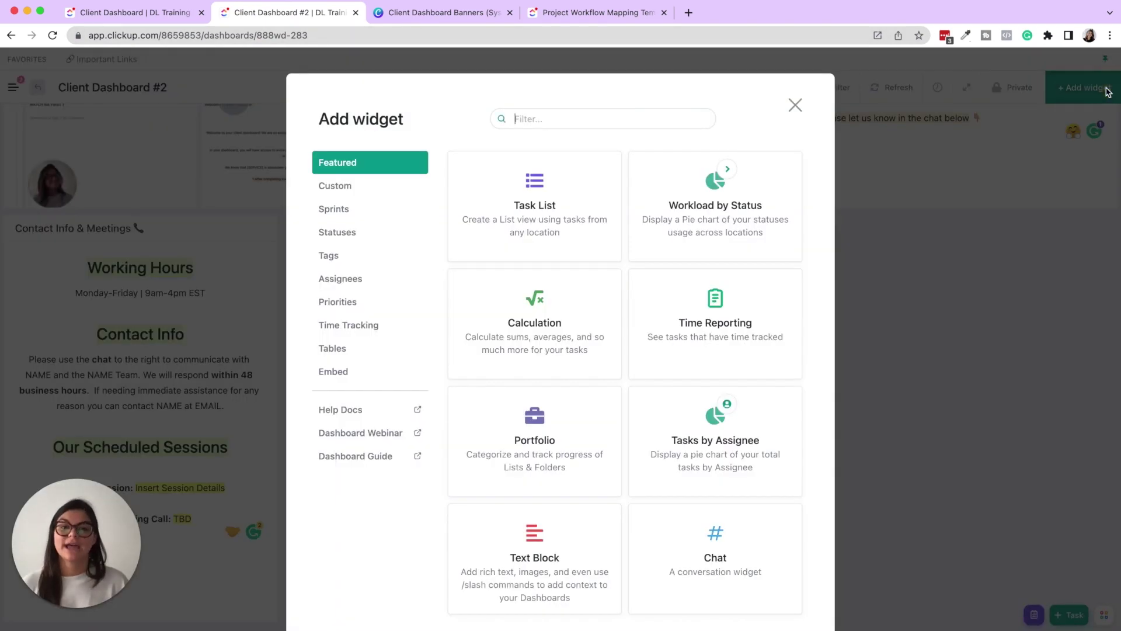
pyautogui.click(708, 558)
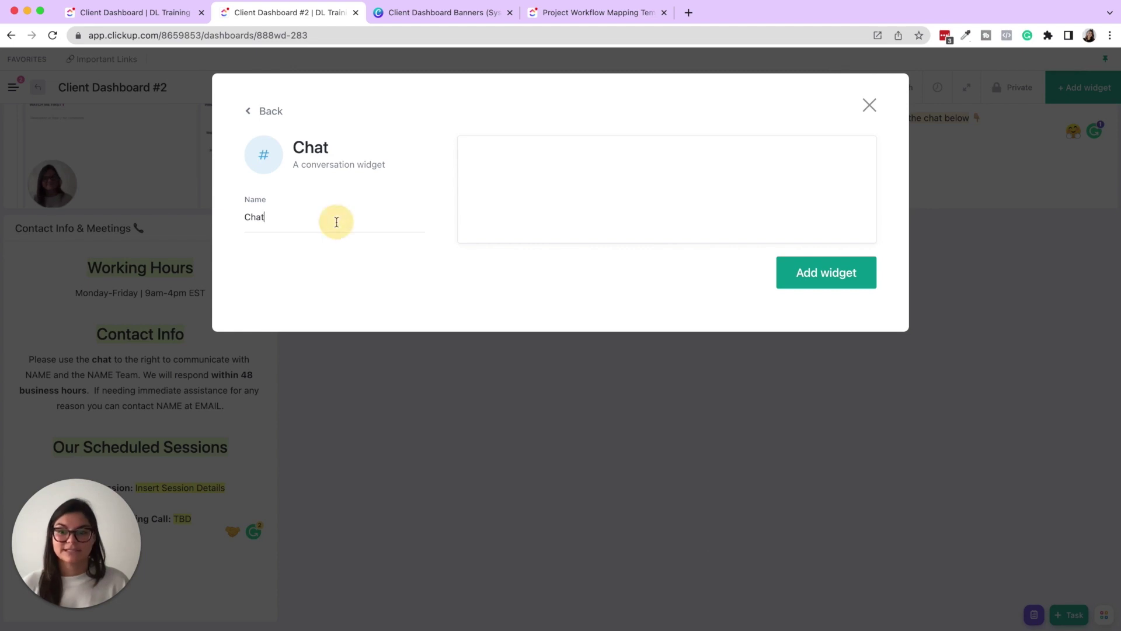
pyautogui.click(335, 220)
pyautogui.press('ctrl+super+space')
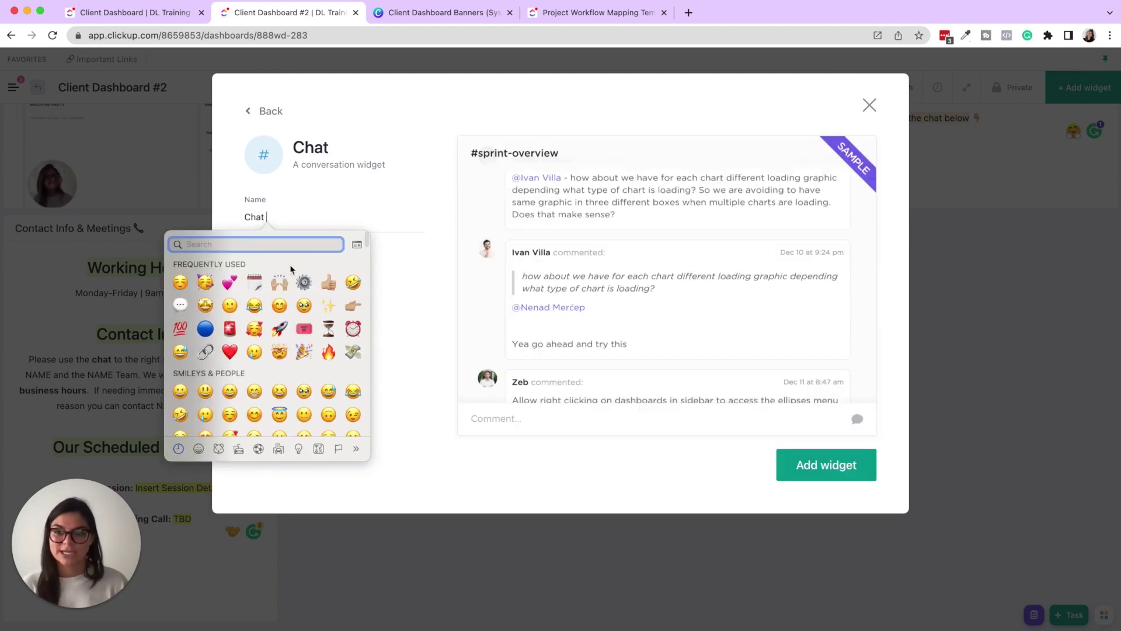
pyautogui.click(827, 371)
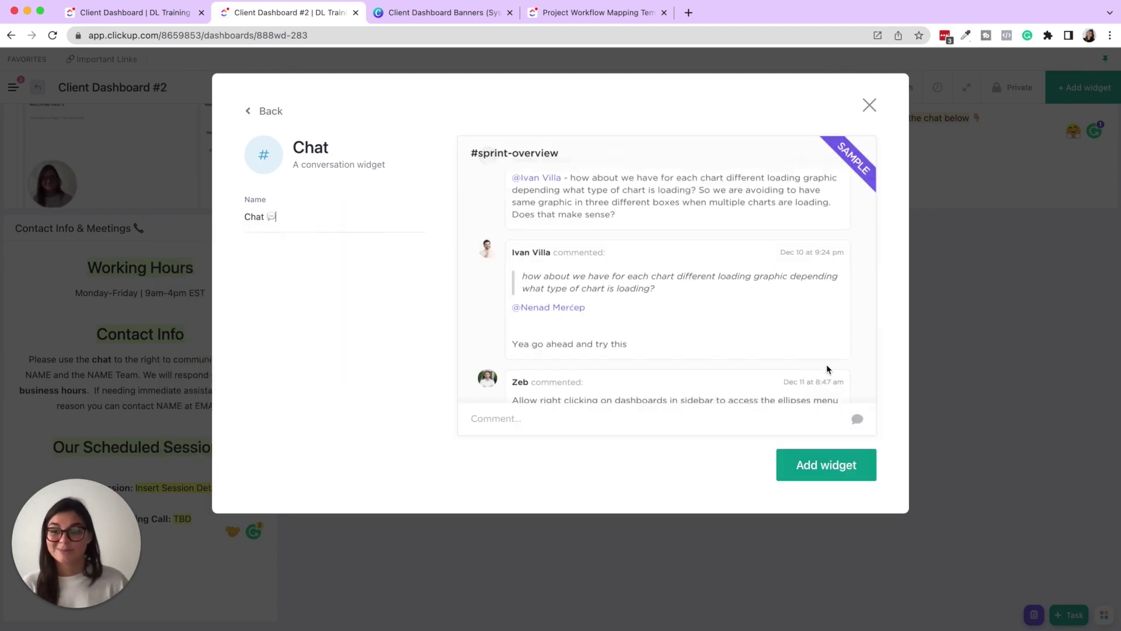
pyautogui.click(841, 469)
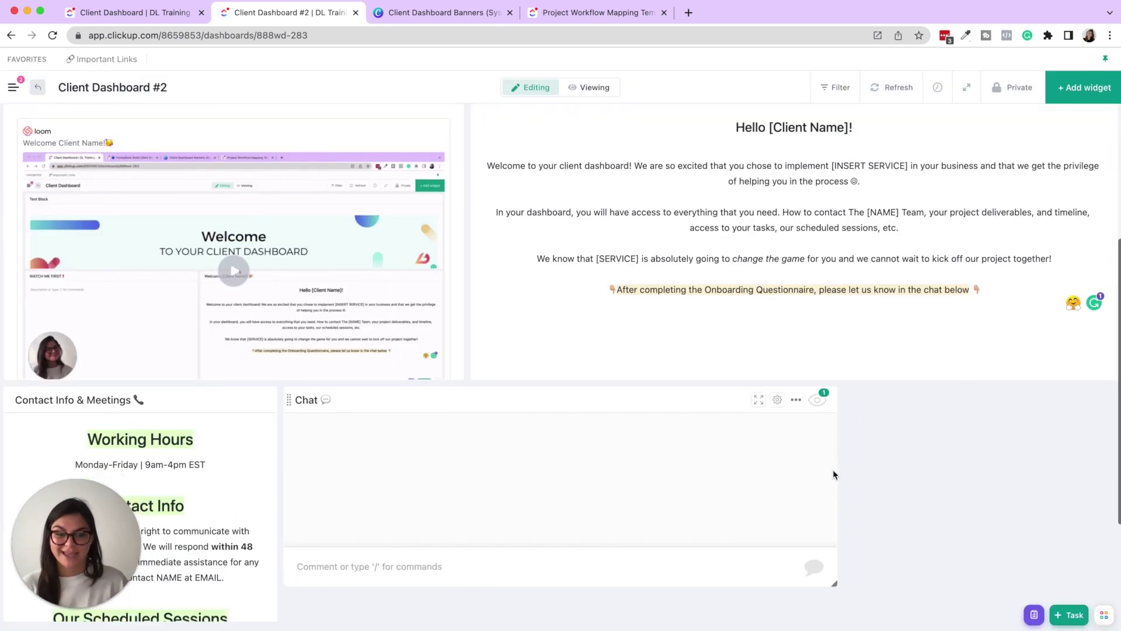
pyautogui.moveTo(833, 414); pyautogui.dragTo(821, 577)
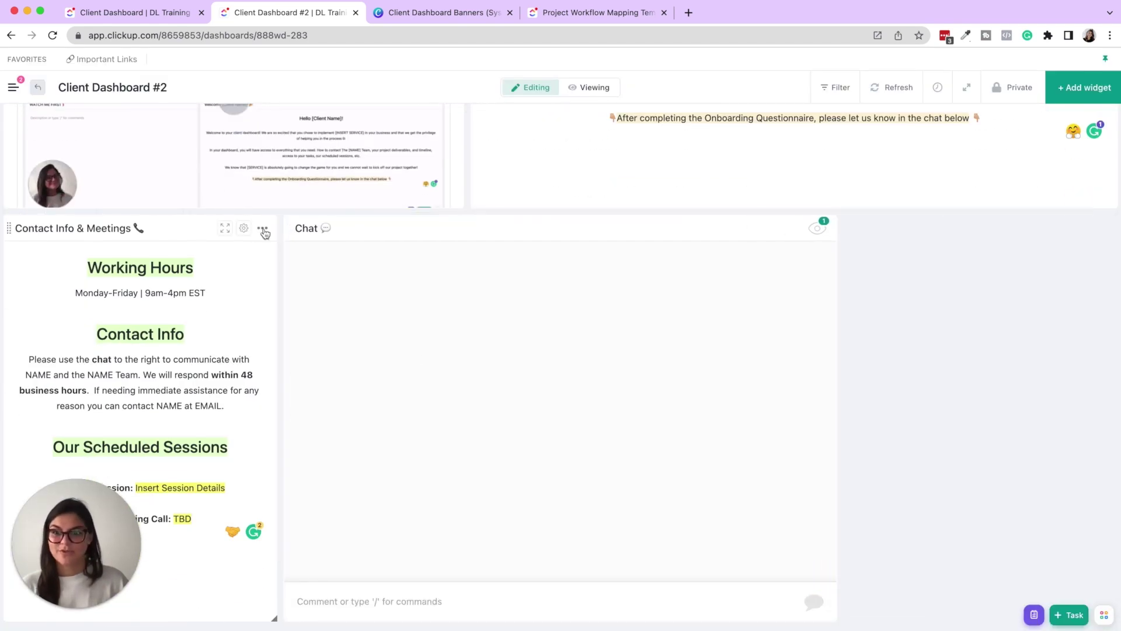
# Duplicate the Contact Info & Meetings widget and retitle the copy 'Documents + Links 📄'
pyautogui.click(262, 229)
pyautogui.click(237, 257)
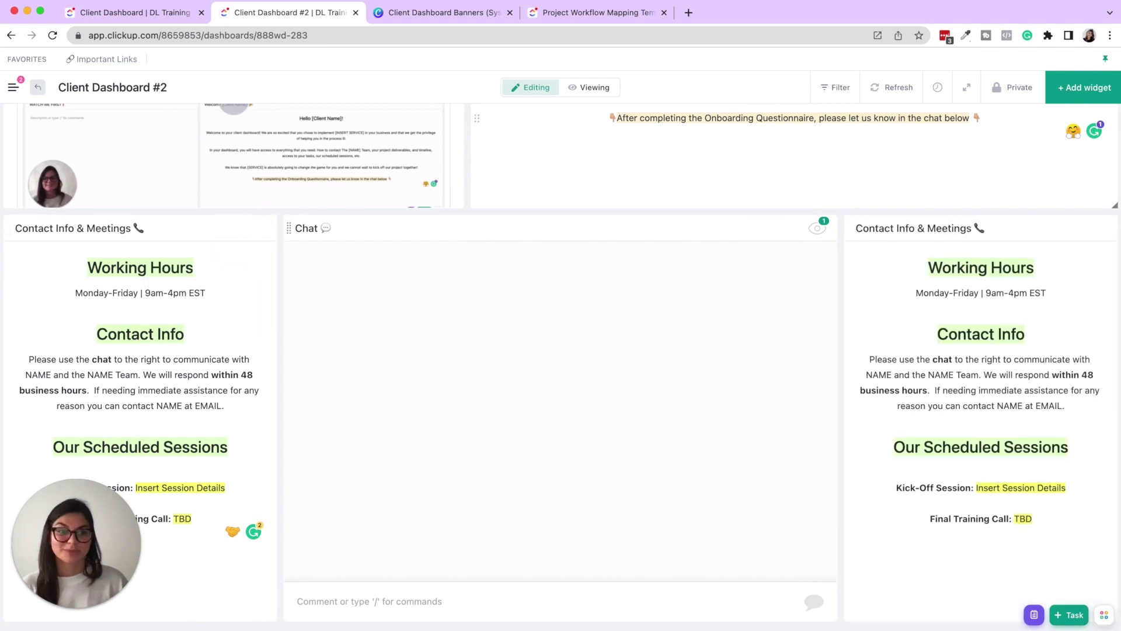
pyautogui.click(175, 13)
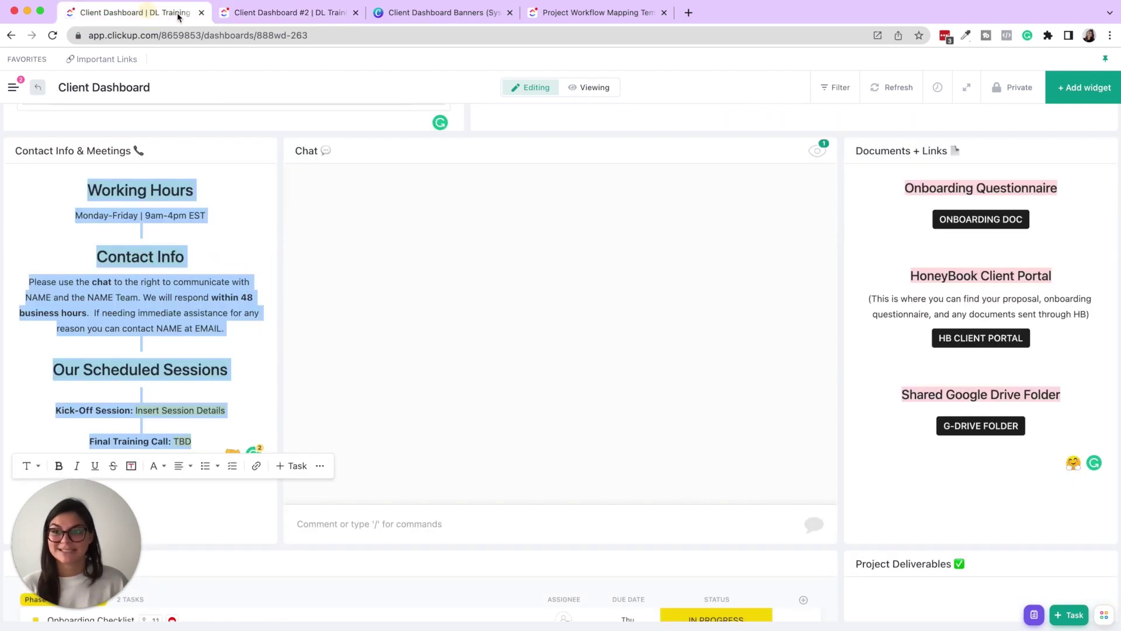
pyautogui.click(976, 149)
pyautogui.press('super+c')
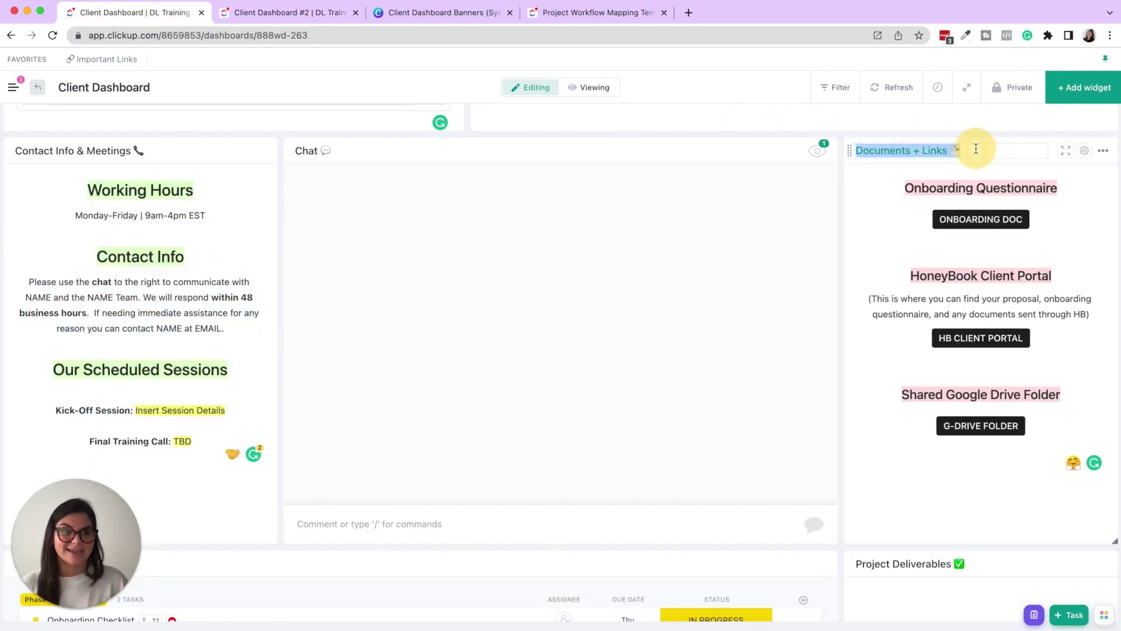
pyautogui.click(294, 14)
pyautogui.click(1028, 226)
pyautogui.press('super+v')
# Replace the copy's old text with the link headings and buttons from the original dashboard
pyautogui.click(168, 12)
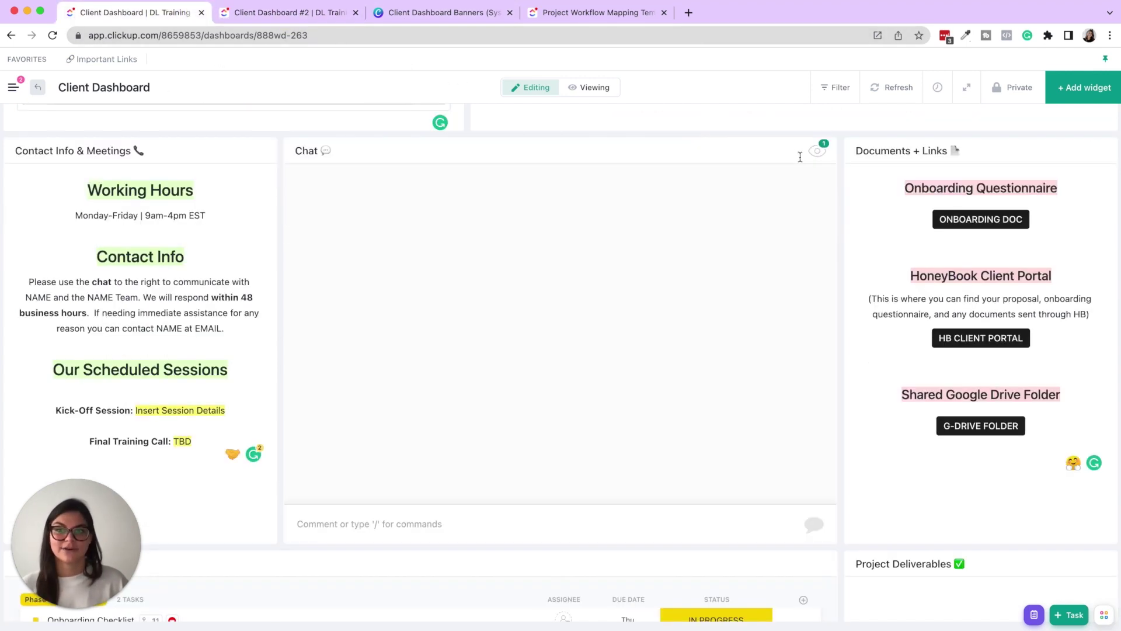
pyautogui.moveTo(906, 186); pyautogui.dragTo(1071, 468)
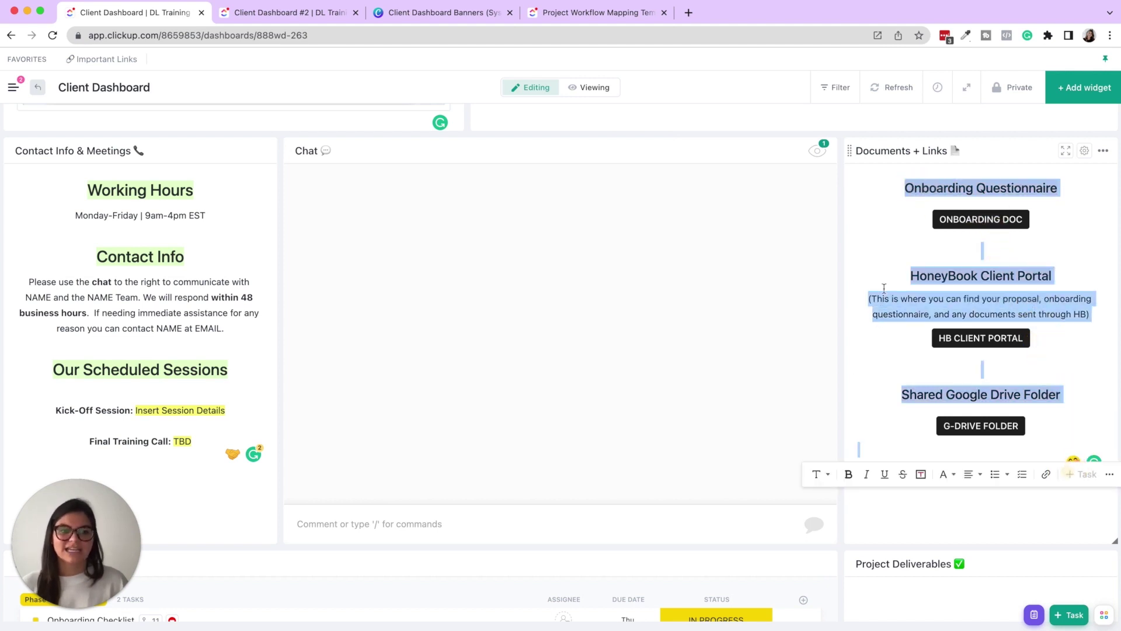
pyautogui.click(285, 13)
pyautogui.moveTo(934, 264); pyautogui.dragTo(1042, 454)
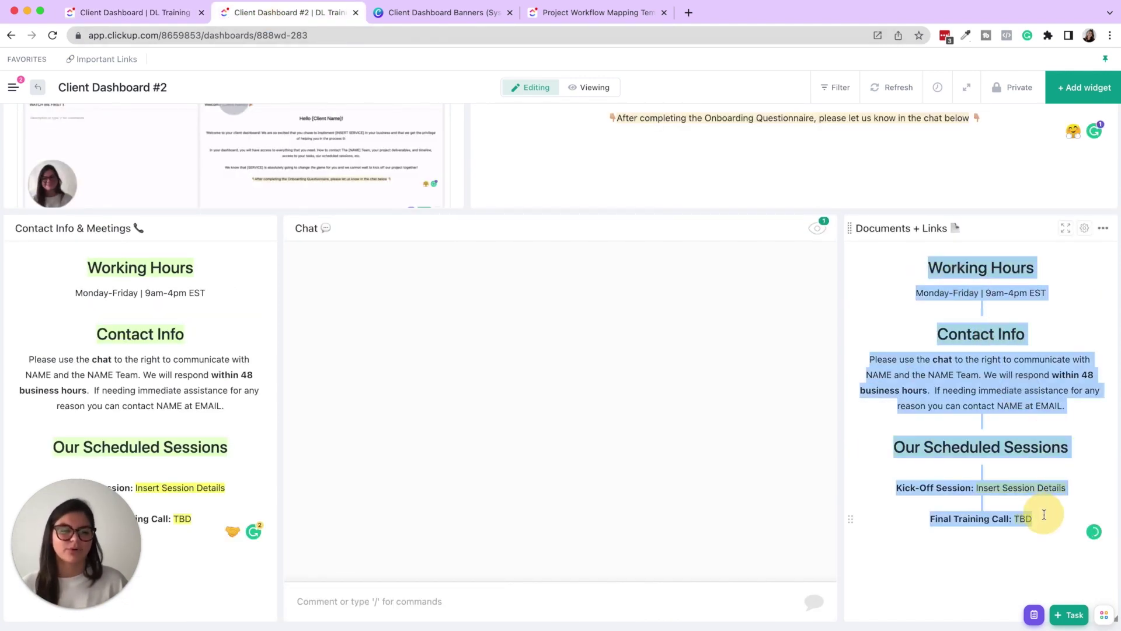
pyautogui.press('BackSpace')
pyautogui.write('Onboarding Questionnaire ONBOARDING DOC HoneyBook Client Portal (This is where you can find your proposal, onboarding questionnaire, and any documents sent through HB) HB CLIENT PORTAL Shared Google Drive Folder G-DRIVE FOLDER')
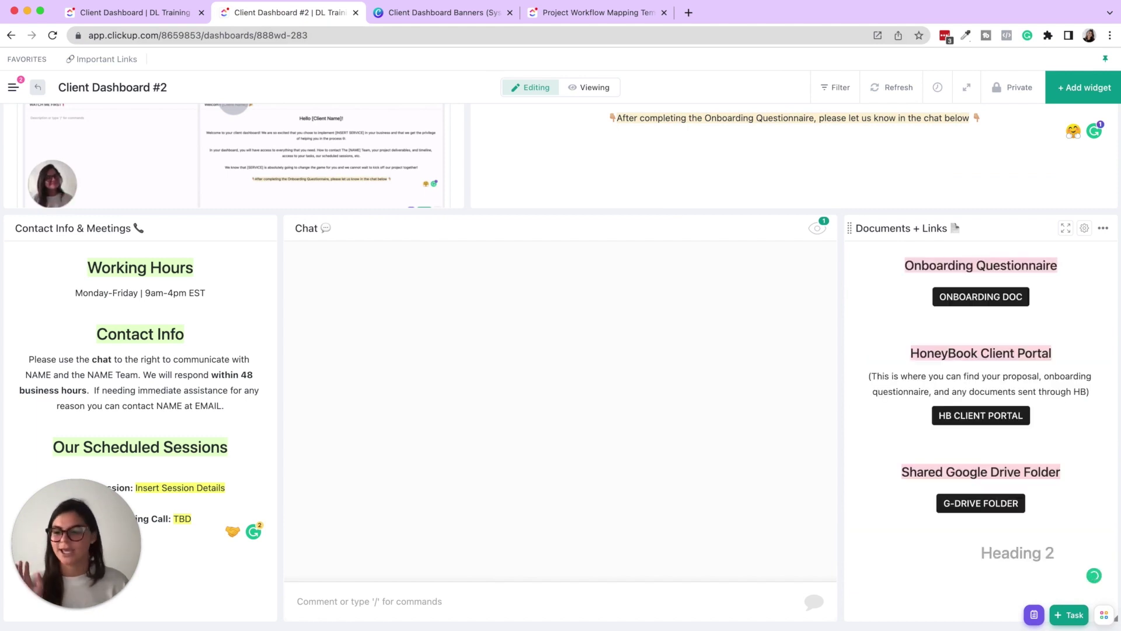
# Check the Onboarding heading's colour, leave it unchanged, and update the ONBOARDING DOC button's settings
pyautogui.tripleClick(964, 264)
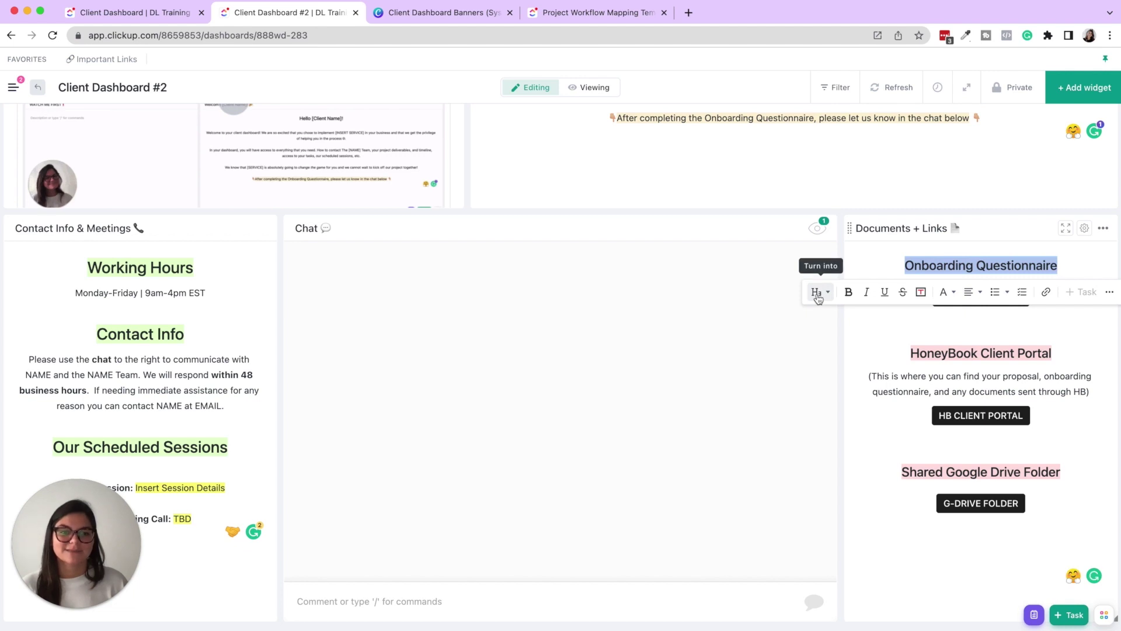
pyautogui.click(945, 295)
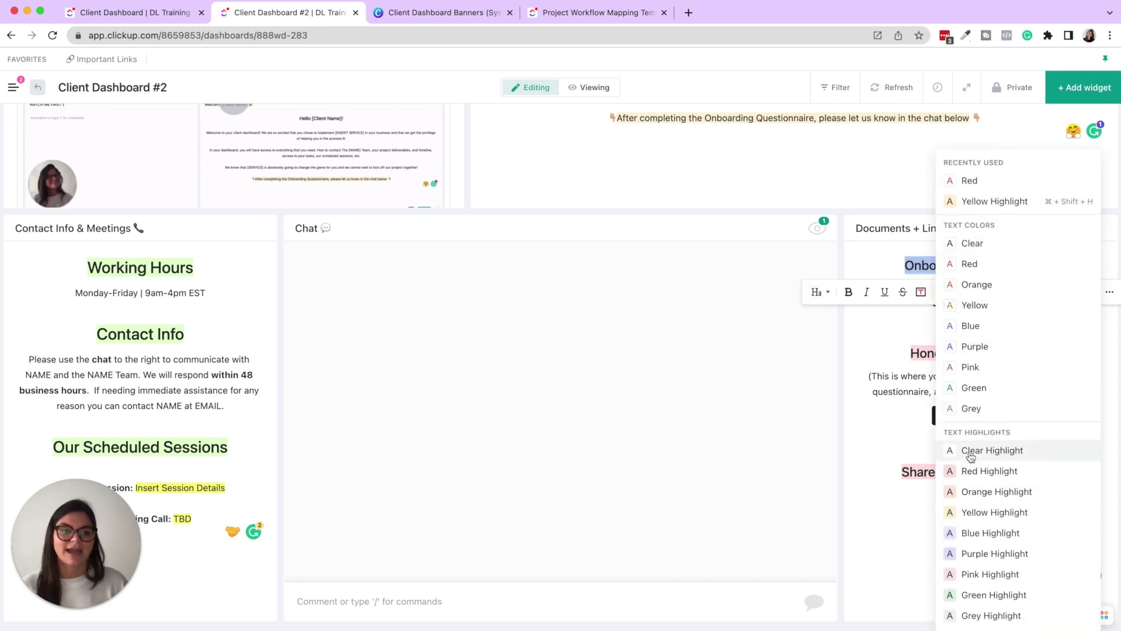
pyautogui.click(882, 318)
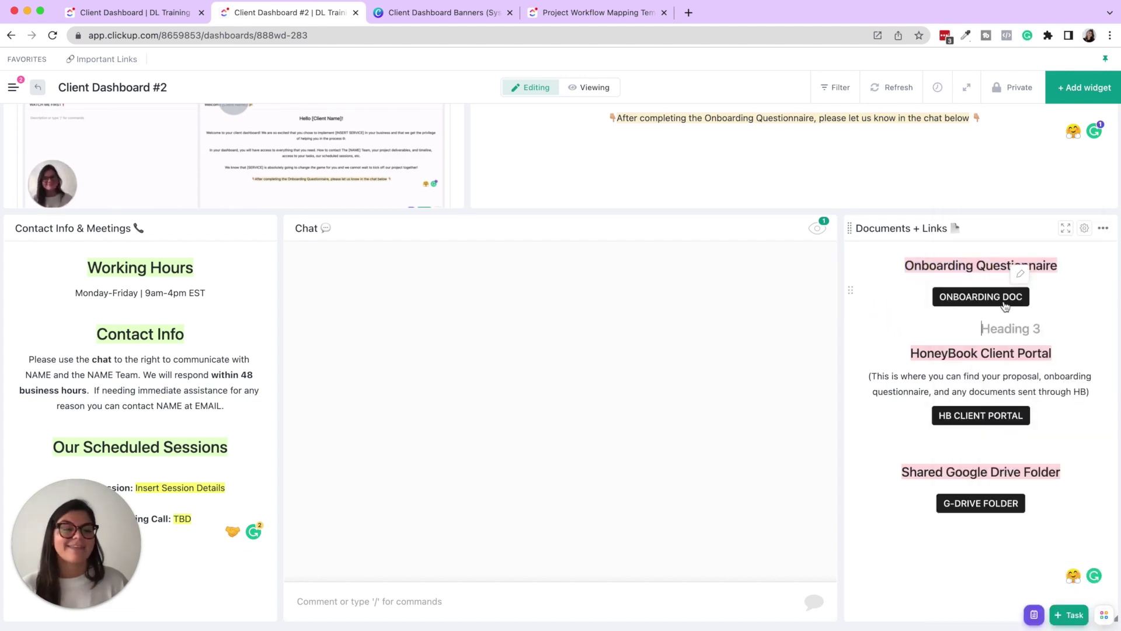
pyautogui.click(1019, 275)
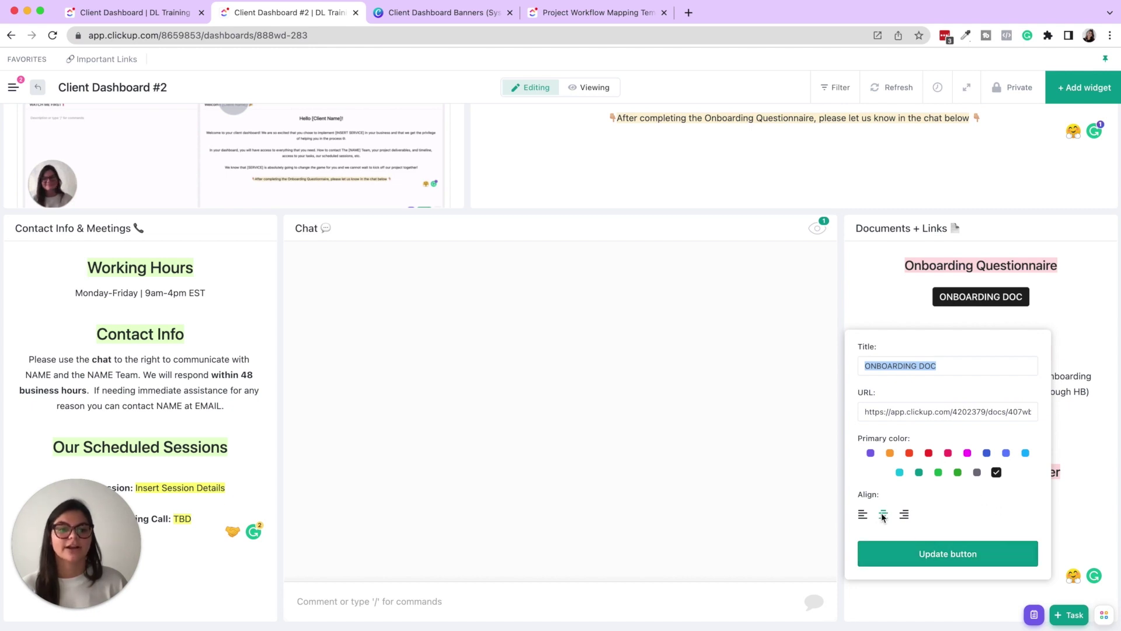
pyautogui.click(911, 554)
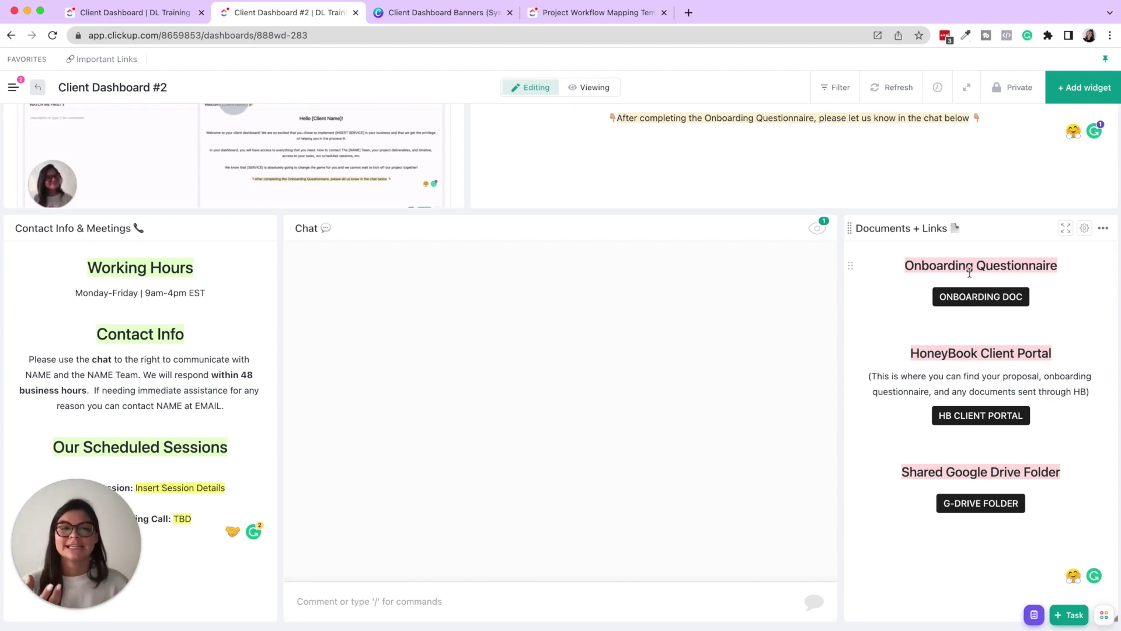
# Scroll the original dashboard to Project Timeline and Project Deliverables after briefly checking the template list
pyautogui.scroll(7, 454, 405)
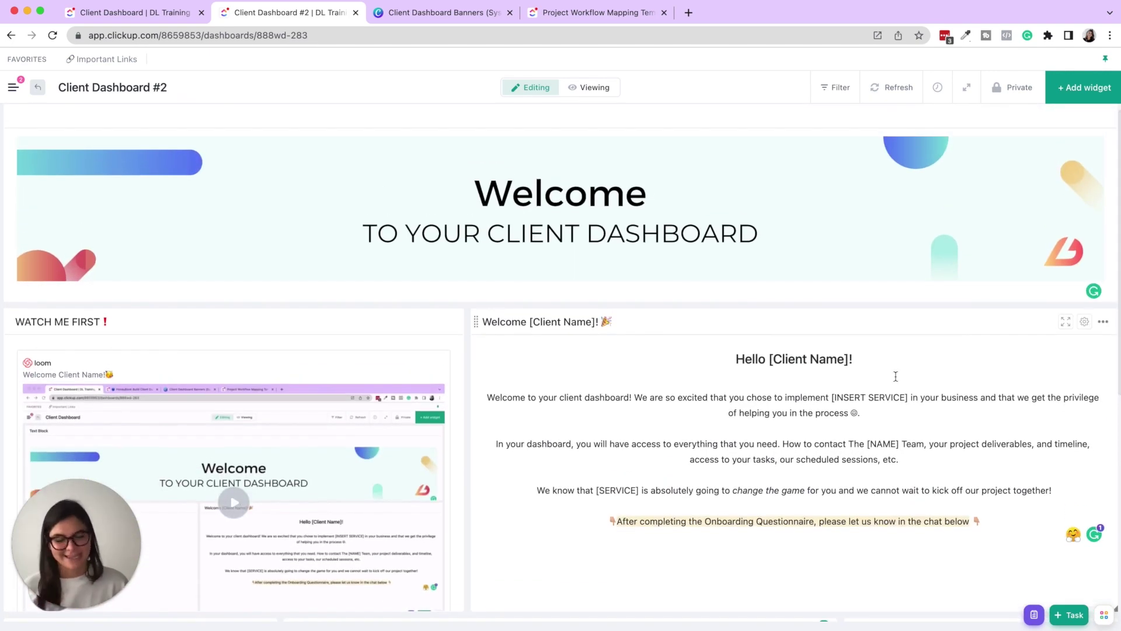
pyautogui.scroll(-6, 895, 376)
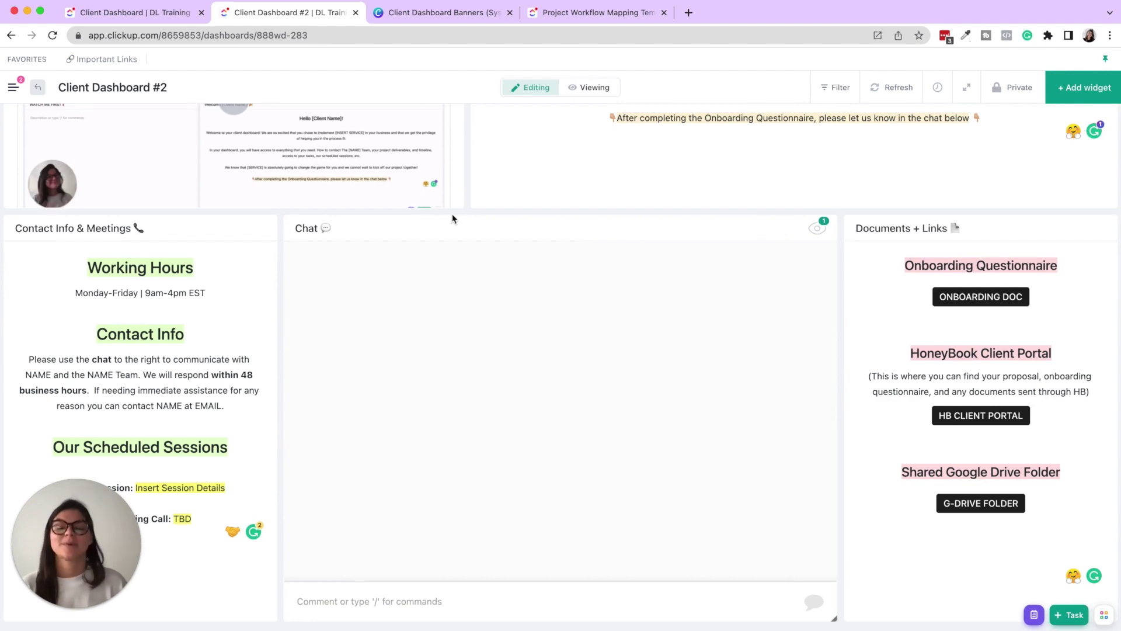
pyautogui.click(178, 17)
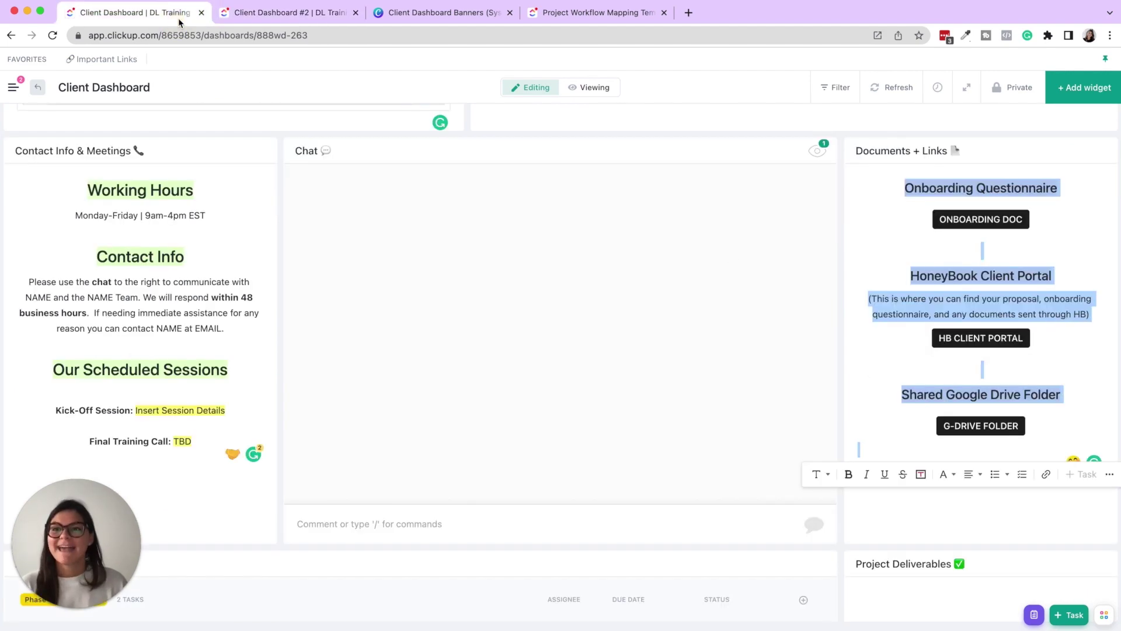
pyautogui.scroll(-6, 582, 250)
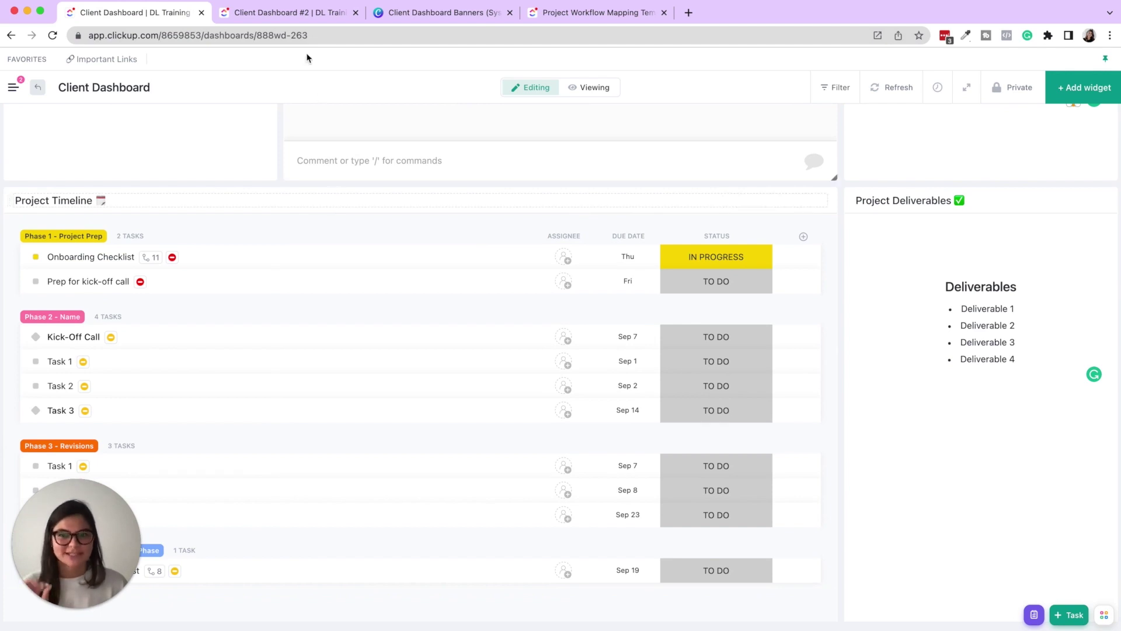
pyautogui.click(574, 20)
pyautogui.click(772, 112)
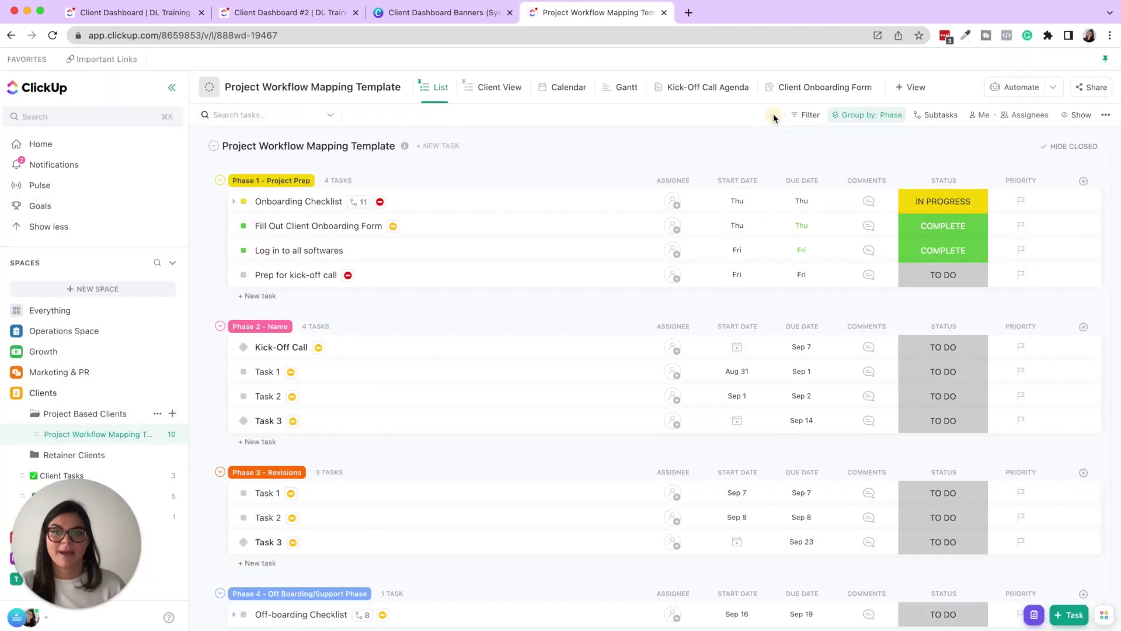
pyautogui.click(125, 12)
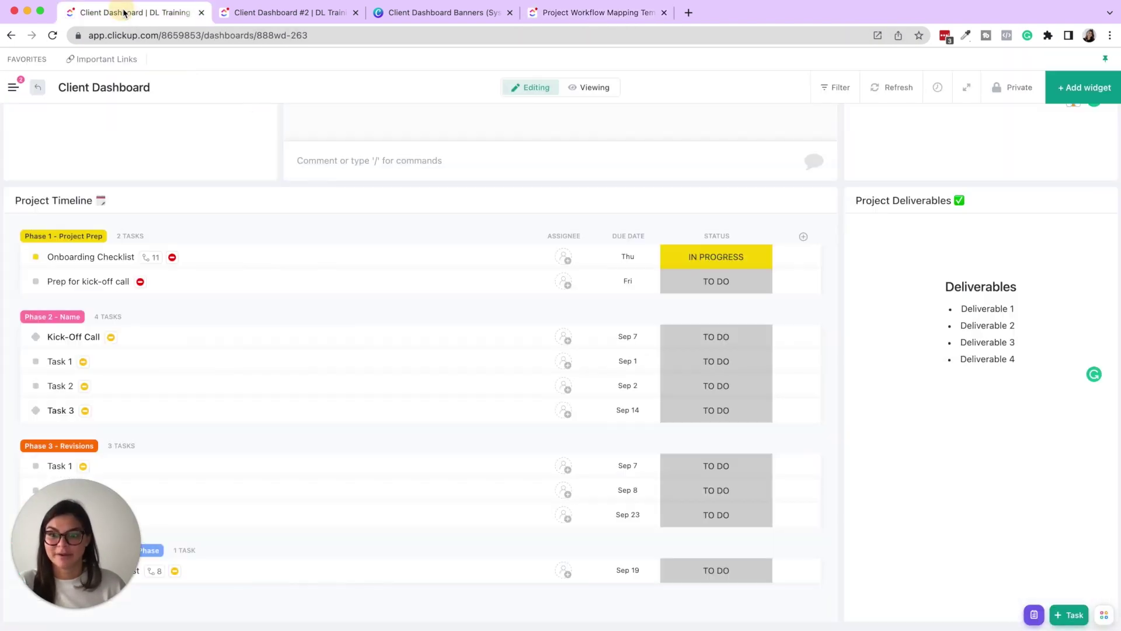
# Add a Task List widget to Client Dashboard #2 named Project Timeline
pyautogui.click(278, 14)
pyautogui.click(1084, 93)
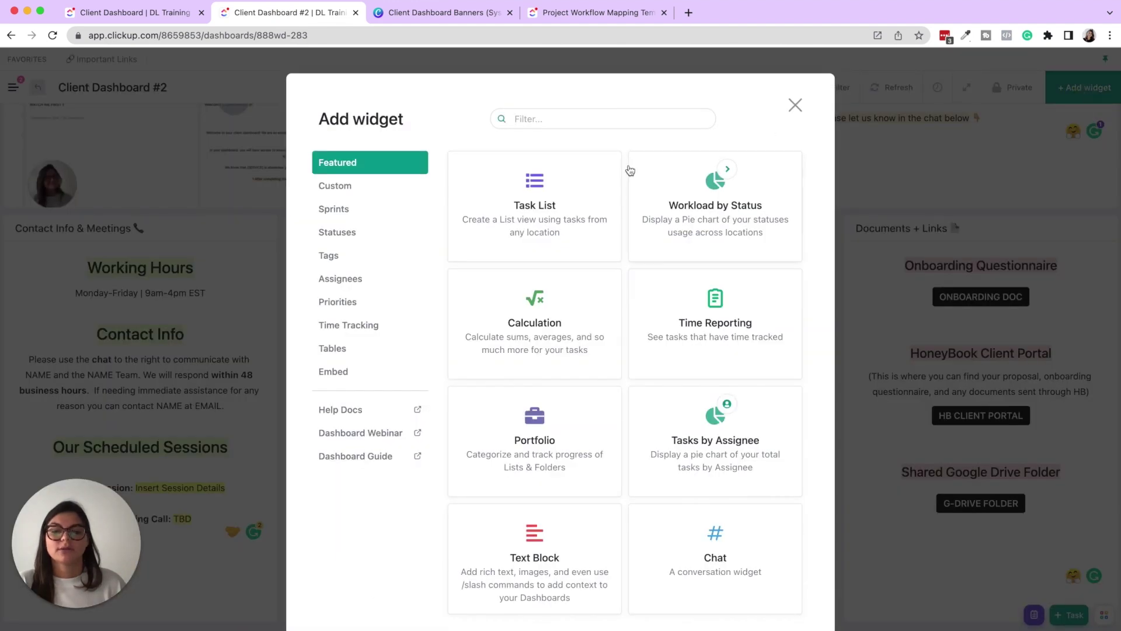
pyautogui.click(534, 210)
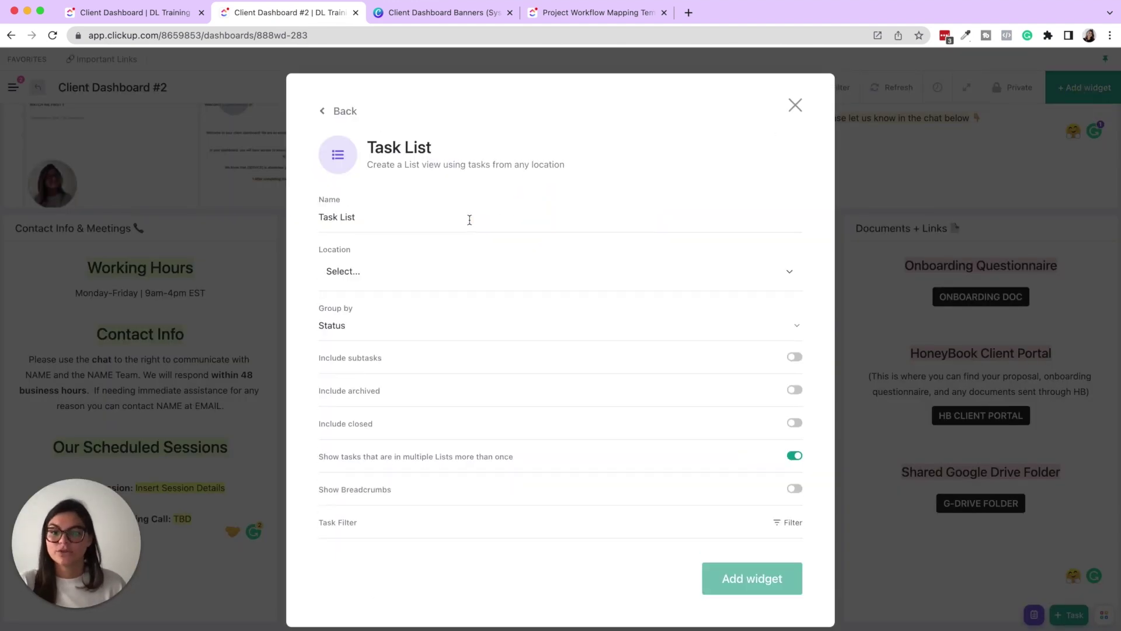
pyautogui.tripleClick(420, 219)
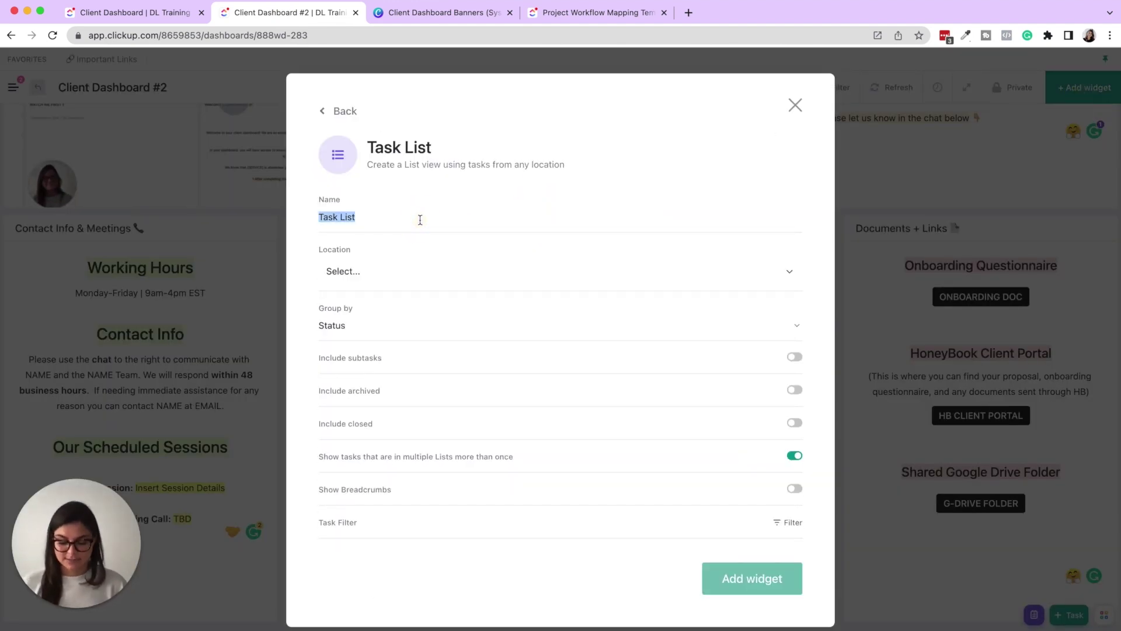
pyautogui.write('Your Project')
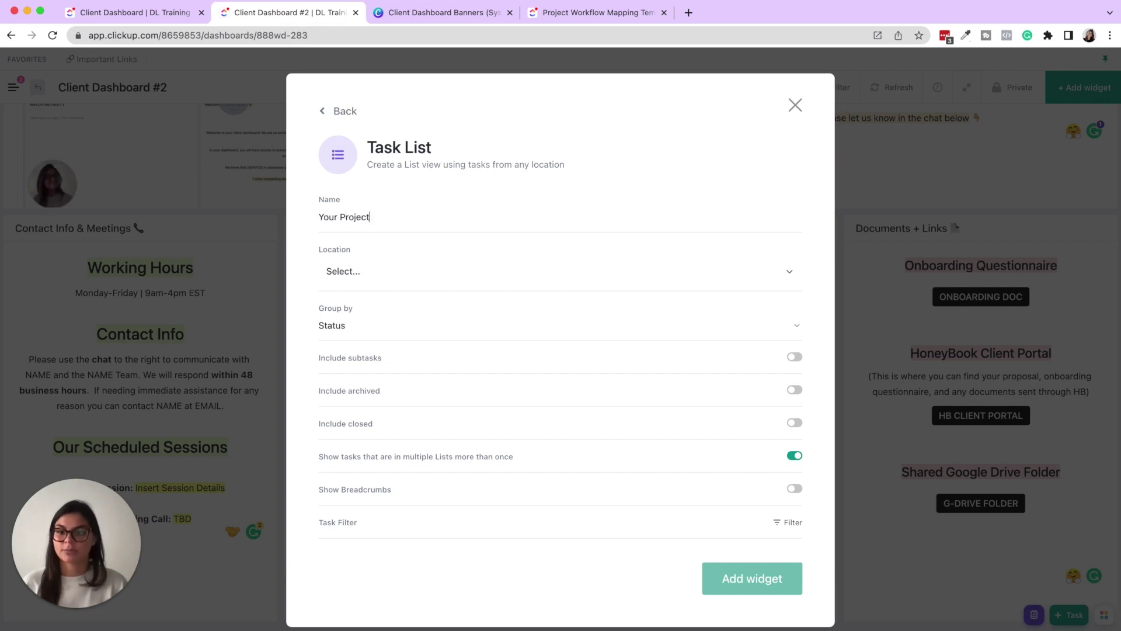
pyautogui.press('BackSpace')
pyautogui.press('BackSpace')
pyautogui.press('BackSpace')
pyautogui.press('BackSpace')
pyautogui.press('BackSpace')
pyautogui.write('Project Tm')
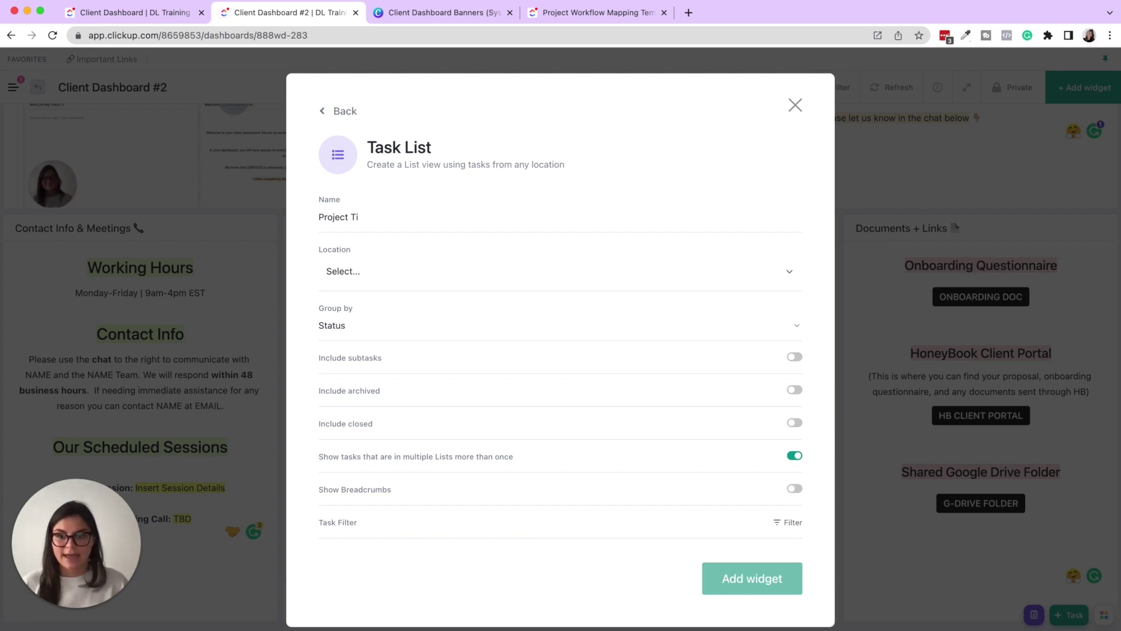
pyautogui.write('meline')
# Set its location to Clients > Project Based Clients > Project Workflow Mapping Template and add it
pyautogui.click(349, 274)
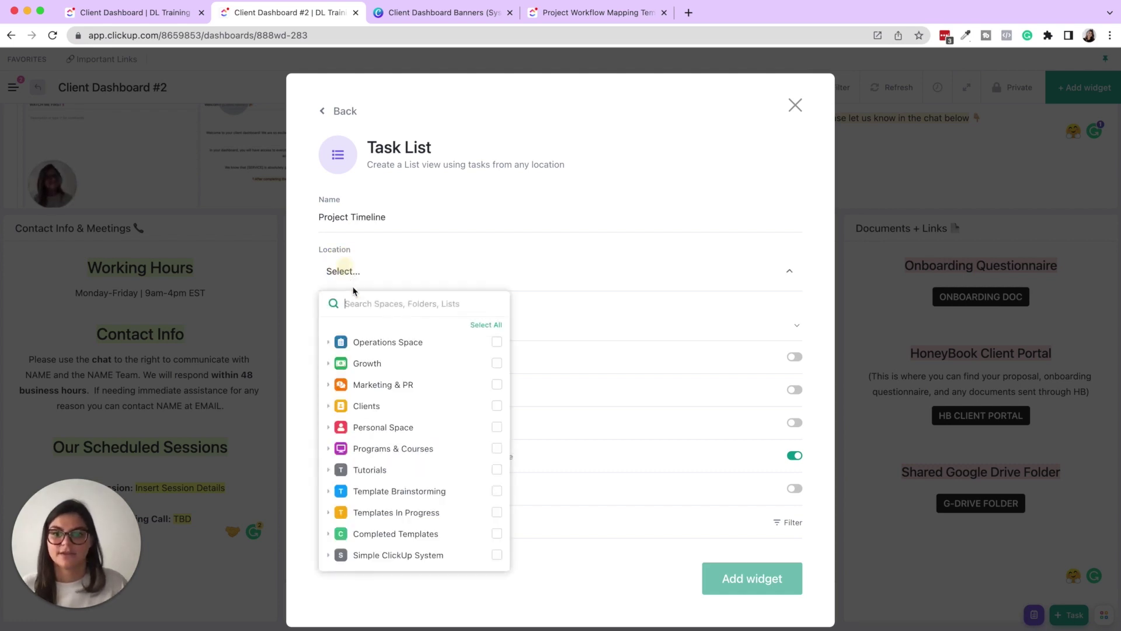
pyautogui.click(328, 406)
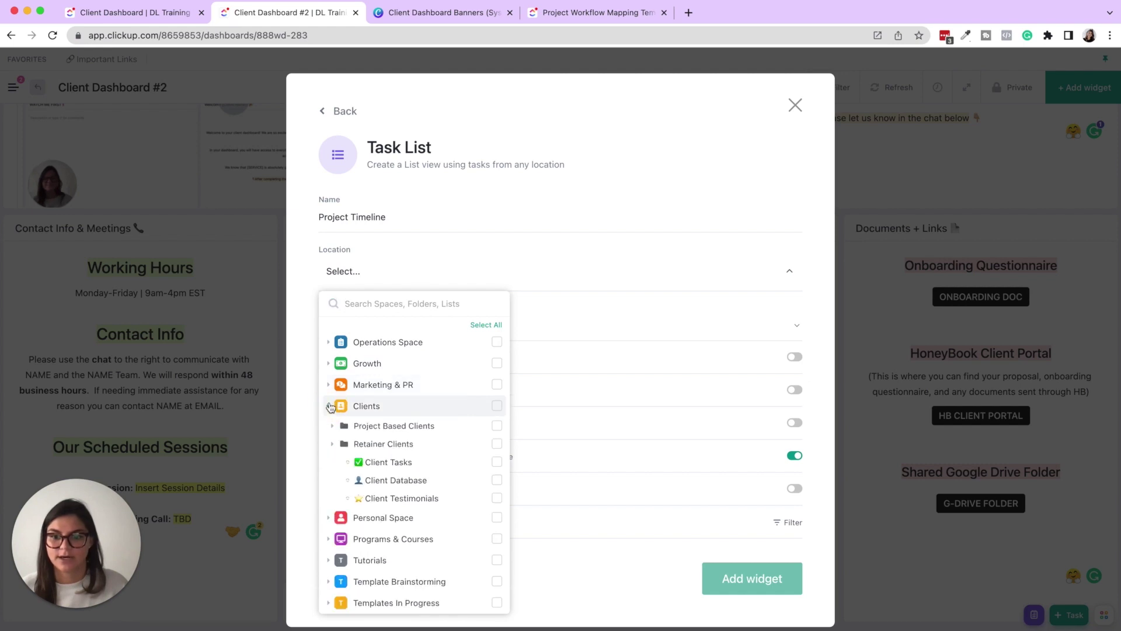
pyautogui.click(332, 426)
pyautogui.click(497, 426)
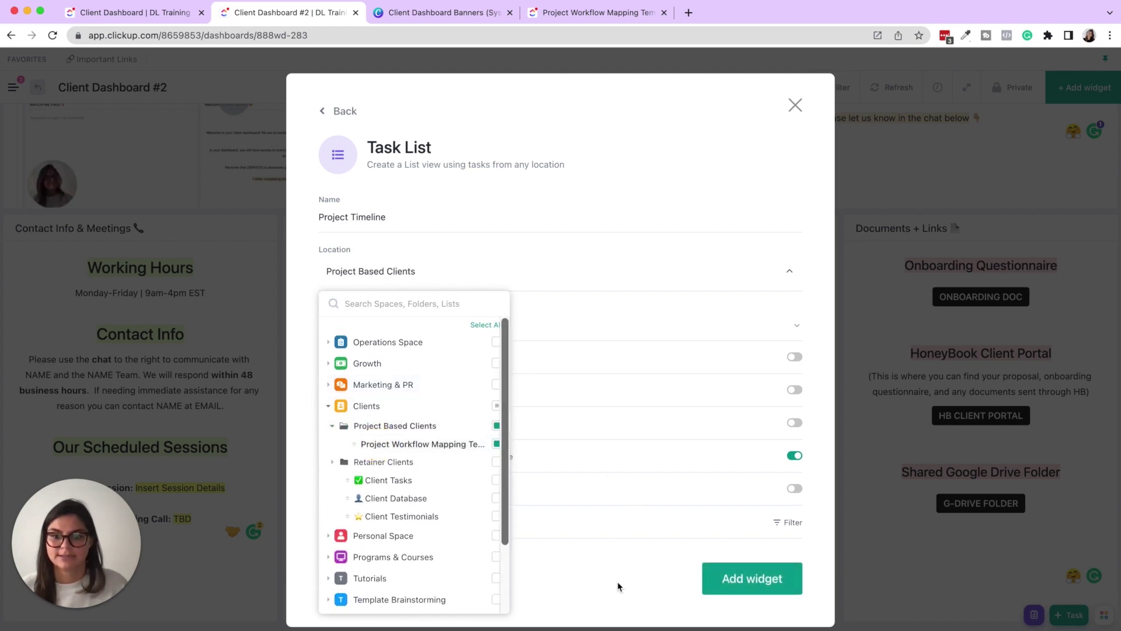
pyautogui.click(737, 579)
pyautogui.click(737, 579)
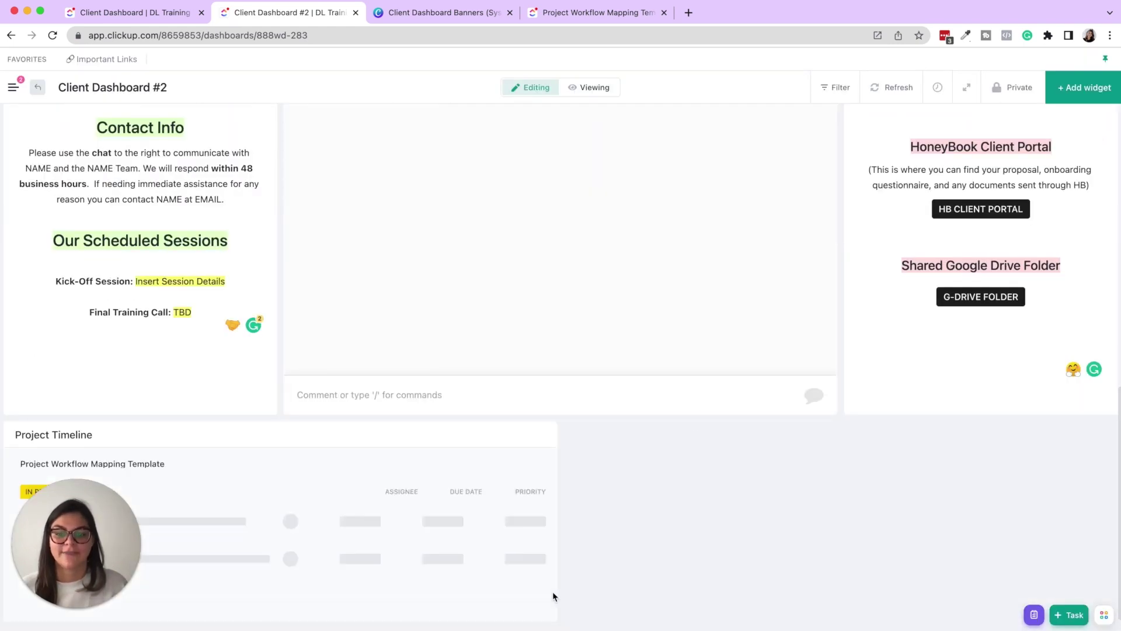
# Drag the Project Timeline widget wider to line up with the Chat widget's right edge
pyautogui.moveTo(555, 619); pyautogui.dragTo(790, 604)
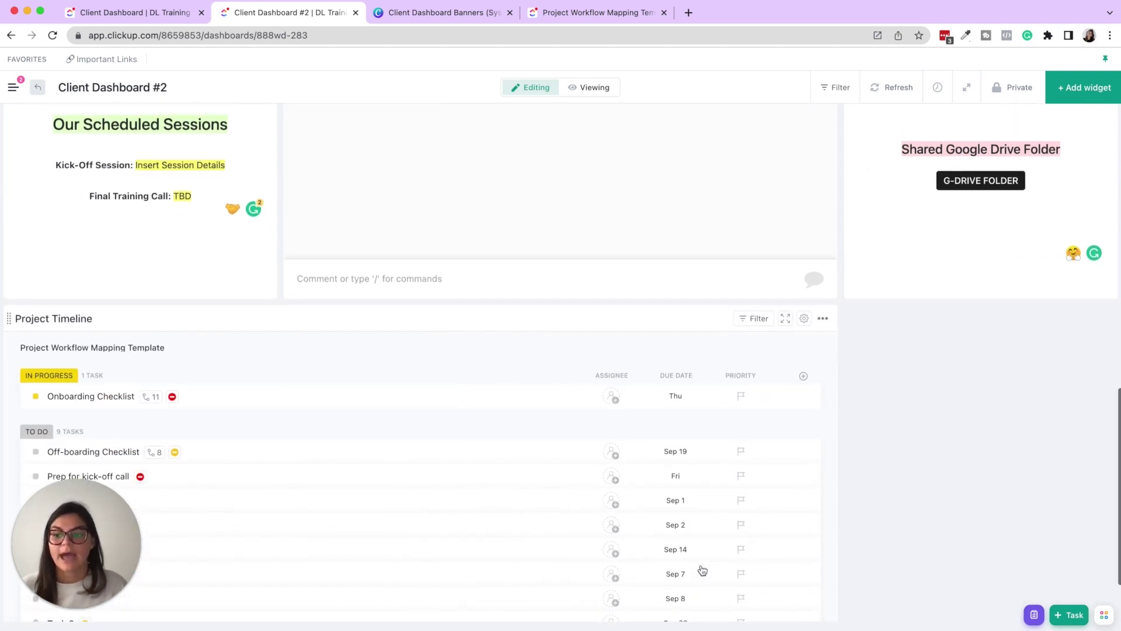
pyautogui.scroll(-2, 703, 569)
pyautogui.click(1104, 88)
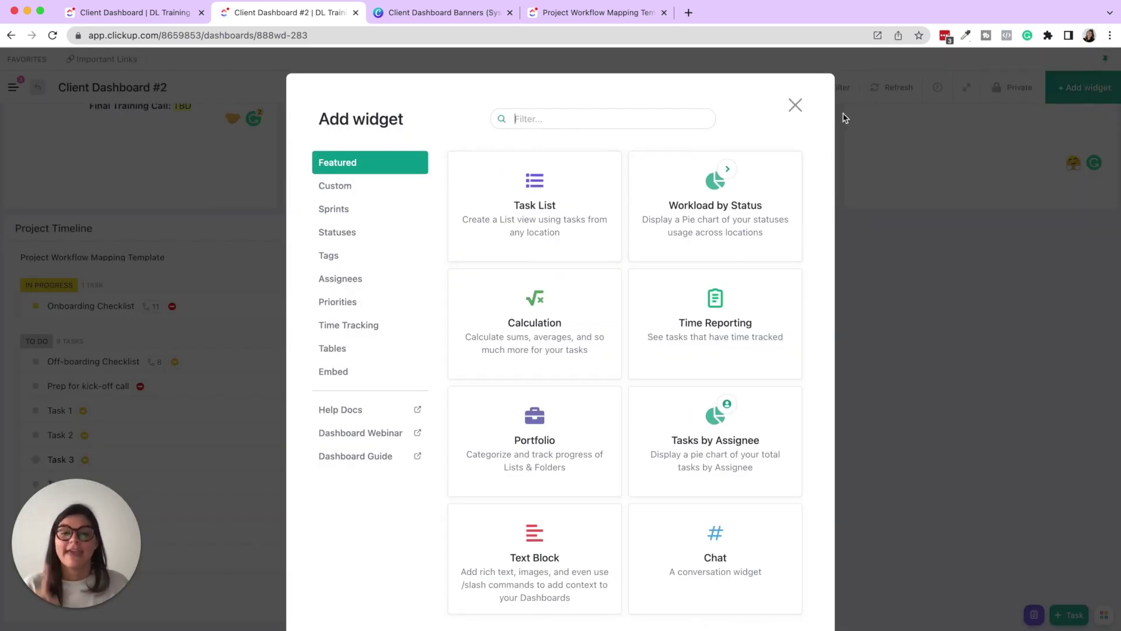
pyautogui.click(796, 105)
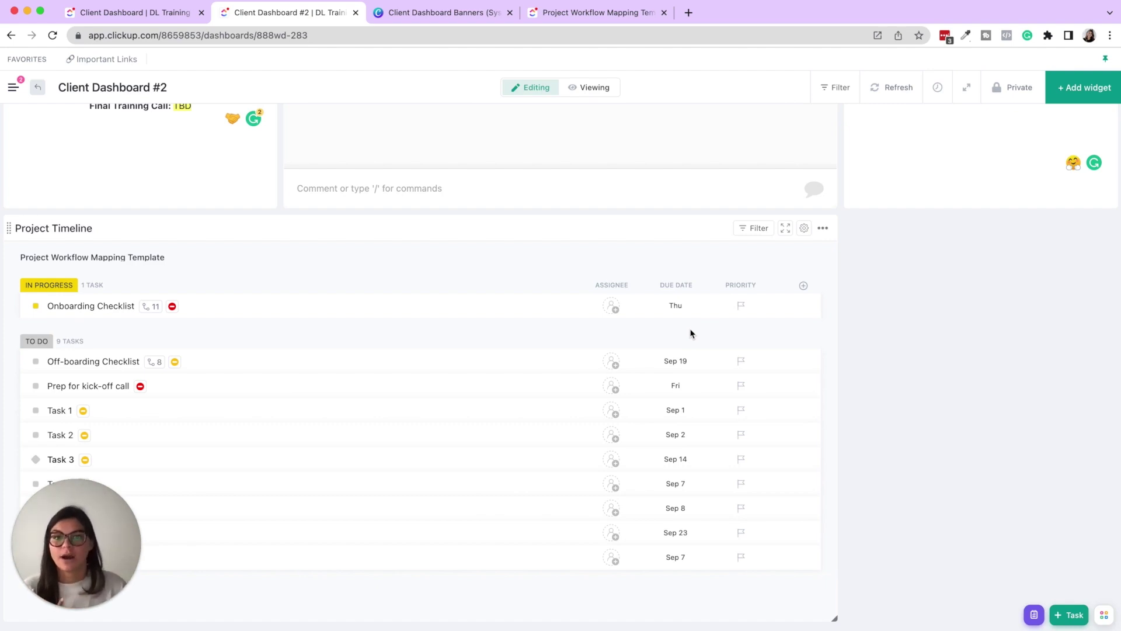
# Check task statuses and the Client View in the template list, then view Dashboard #2's Project Timeline
pyautogui.click(557, 15)
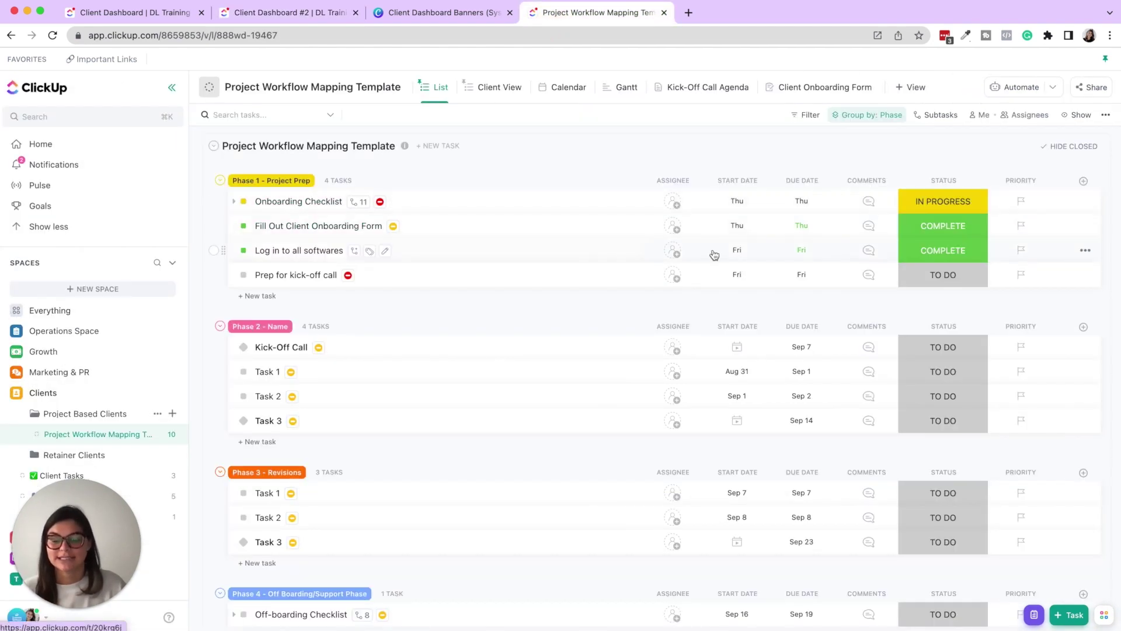
pyautogui.click(930, 231)
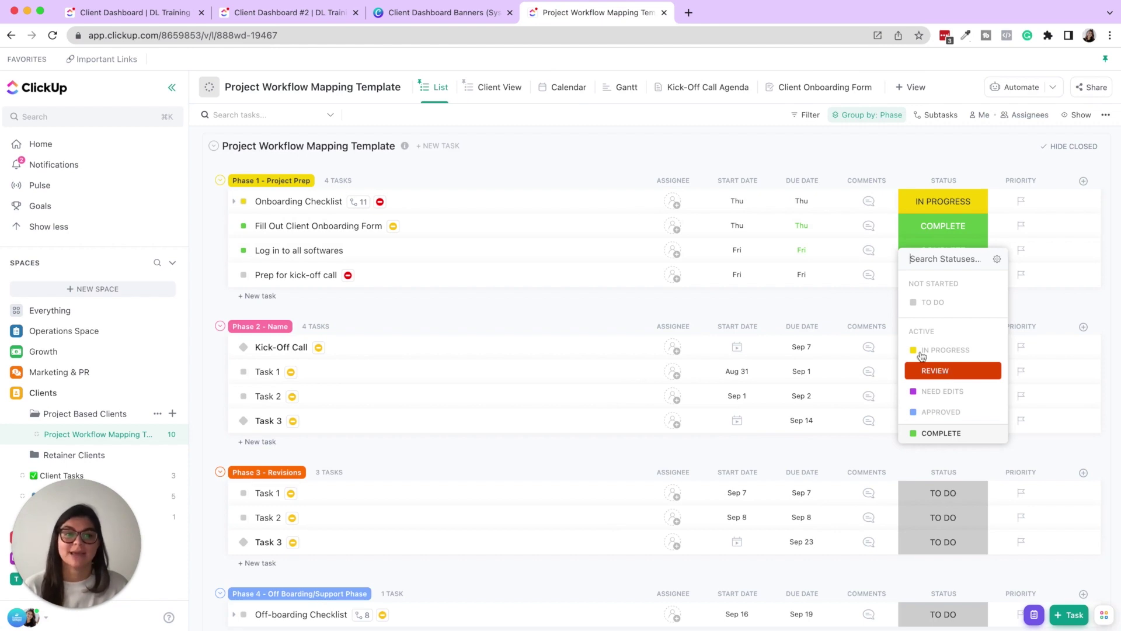
pyautogui.click(860, 170)
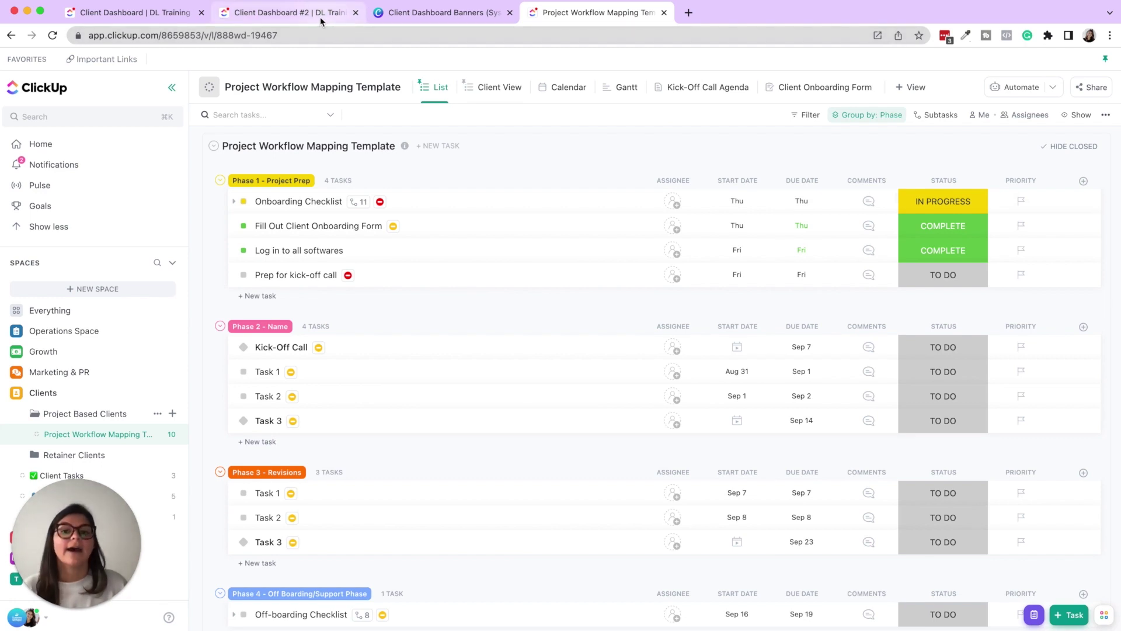
pyautogui.click(170, 13)
pyautogui.click(251, 16)
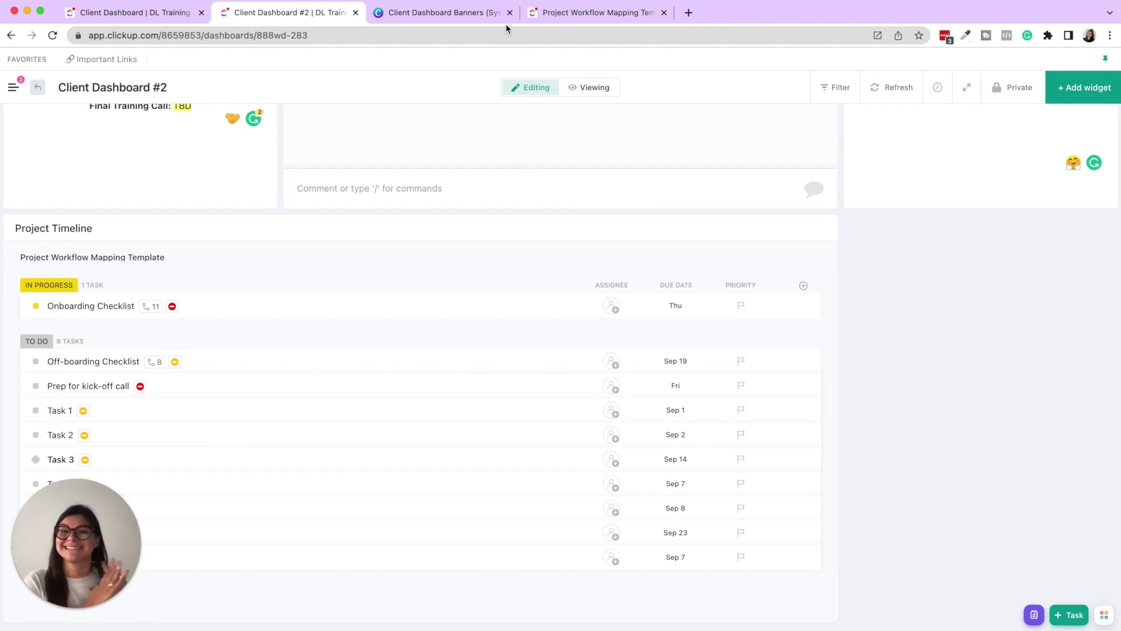
pyautogui.click(568, 13)
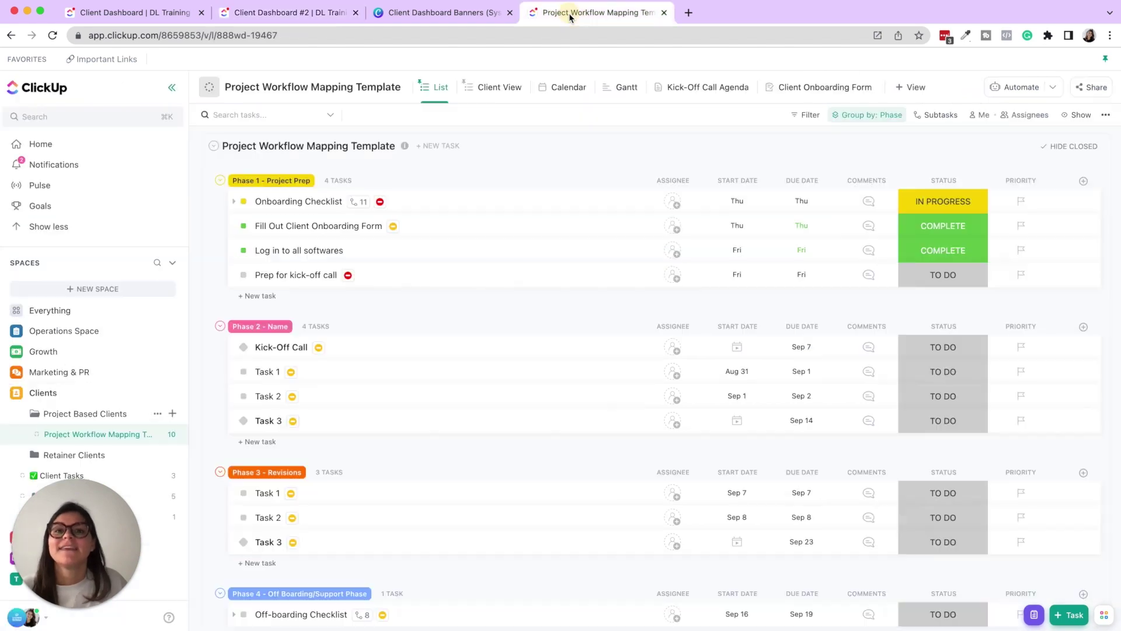
pyautogui.click(496, 88)
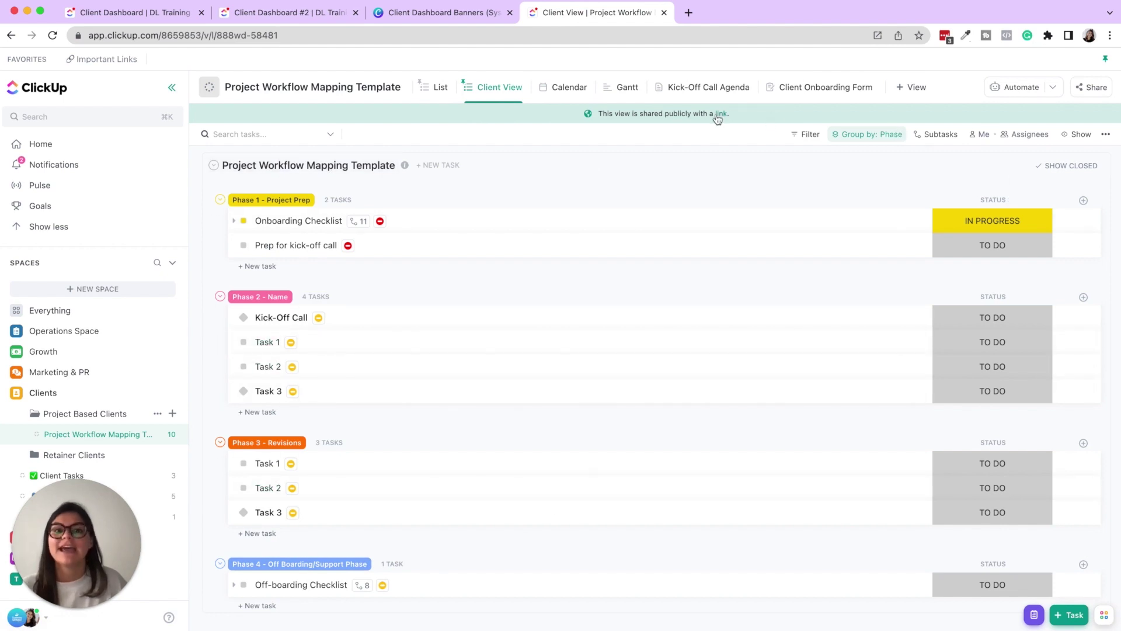
pyautogui.click(318, 14)
pyautogui.moveTo(67, 534); pyautogui.dragTo(992, 341)
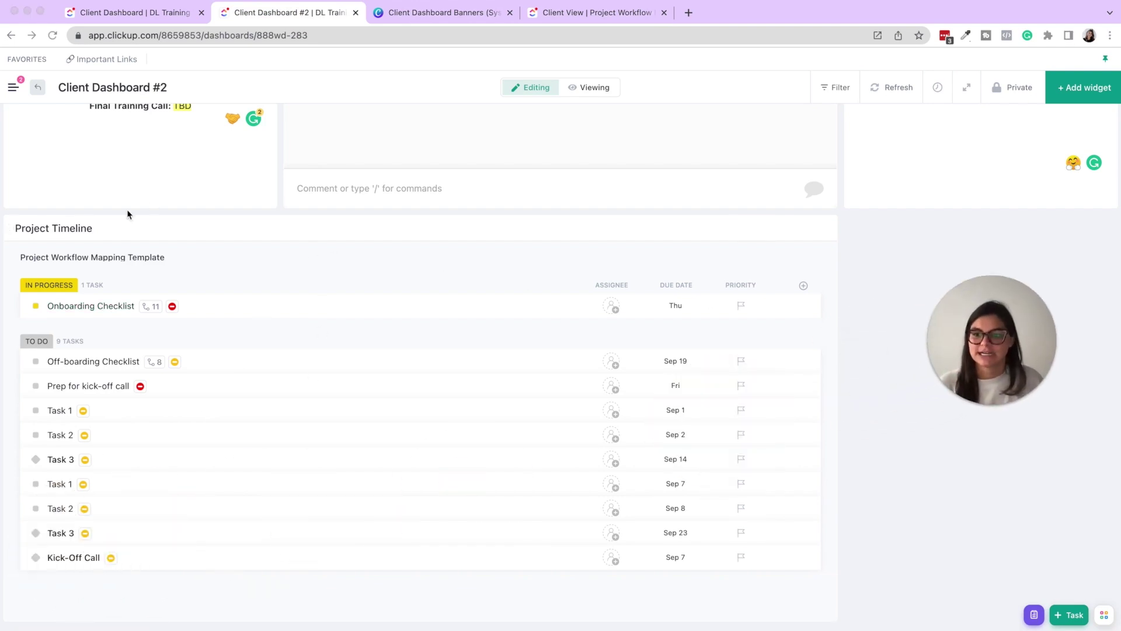
# Glance at the project's public Client View, then return to Client Dashboard #2
pyautogui.click(603, 13)
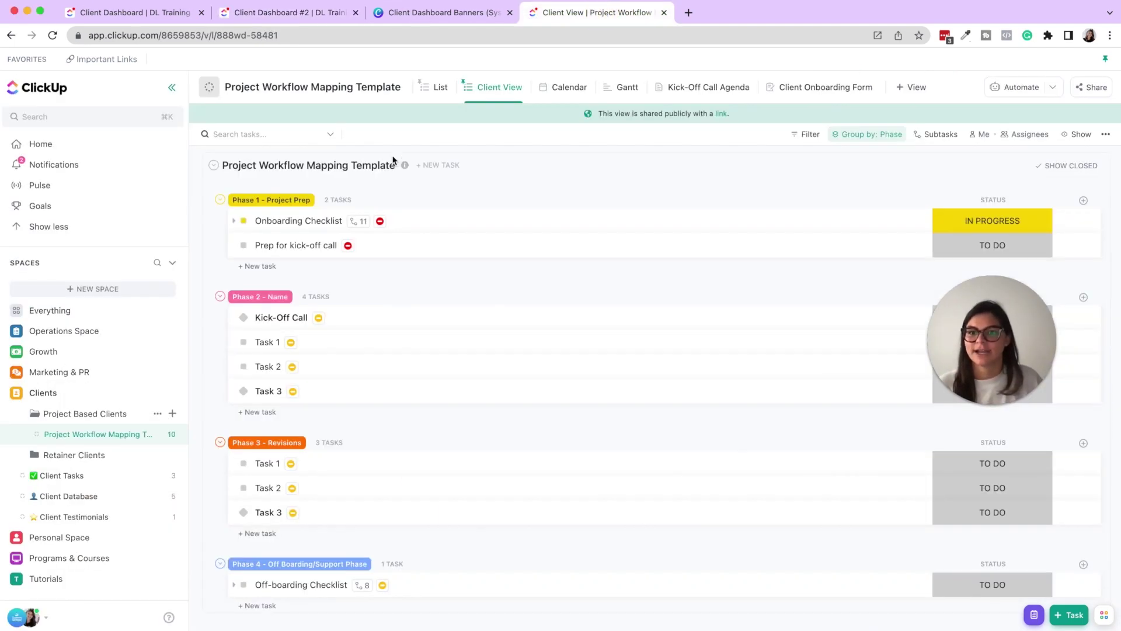
pyautogui.click(286, 14)
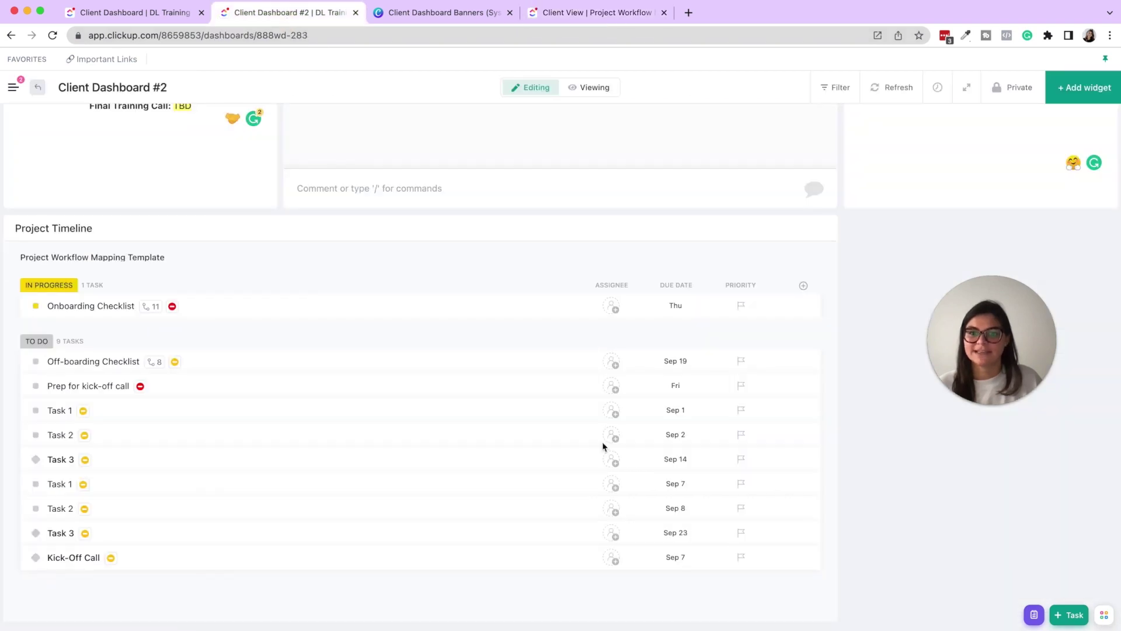
pyautogui.moveTo(734, 240)
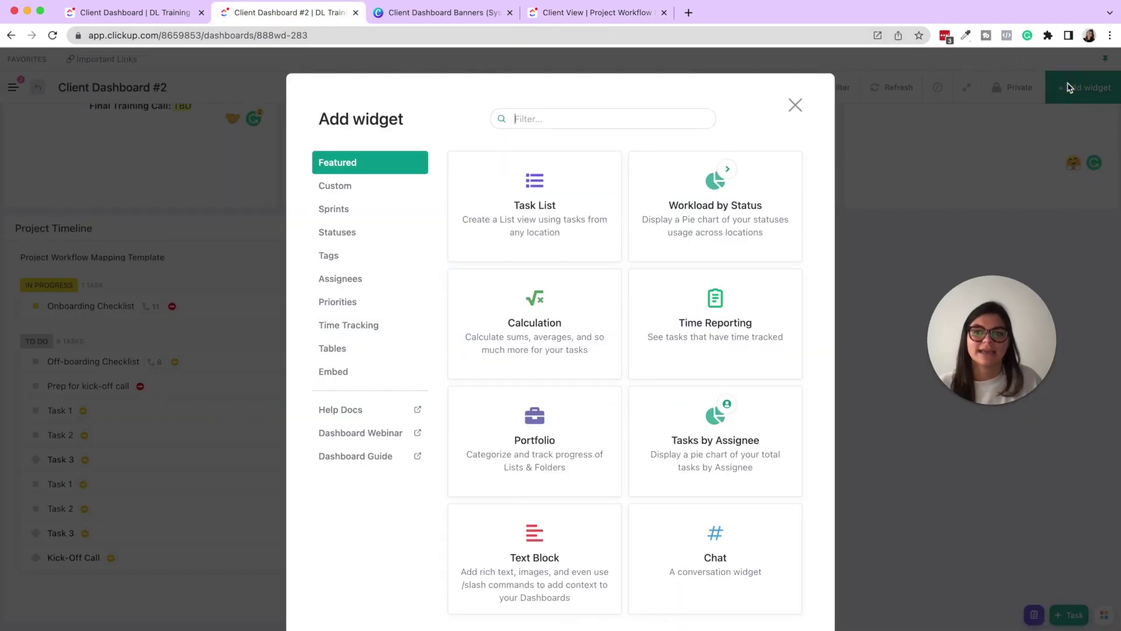
pyautogui.click(1084, 87)
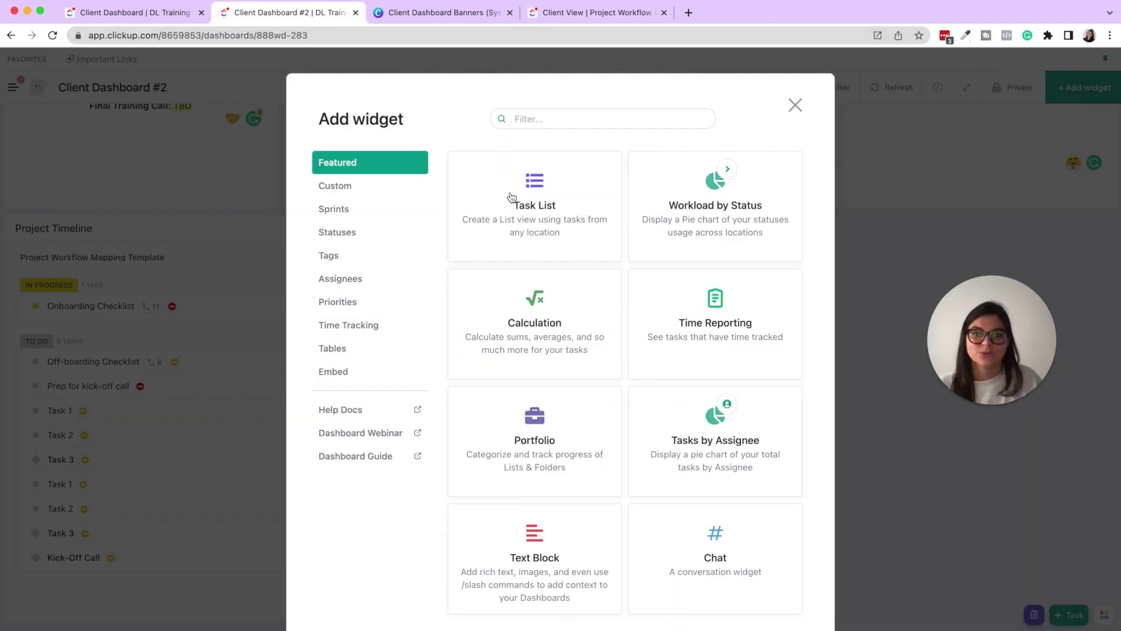
pyautogui.click(795, 106)
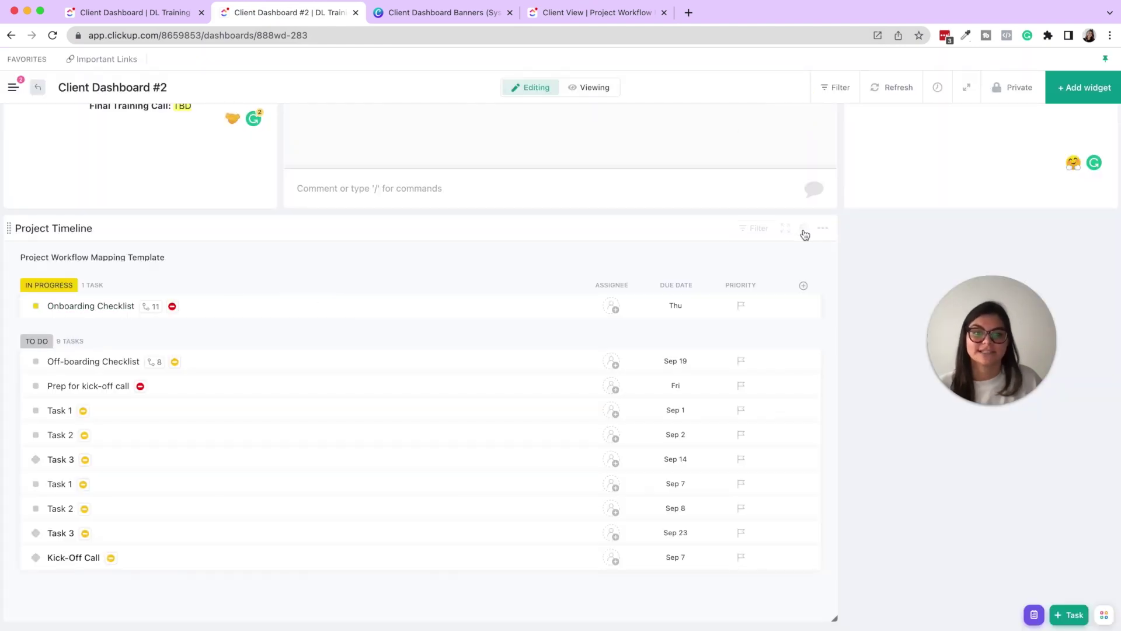
# Set the Project Timeline widget's Group by to the Phase dropdown field and save
pyautogui.click(805, 229)
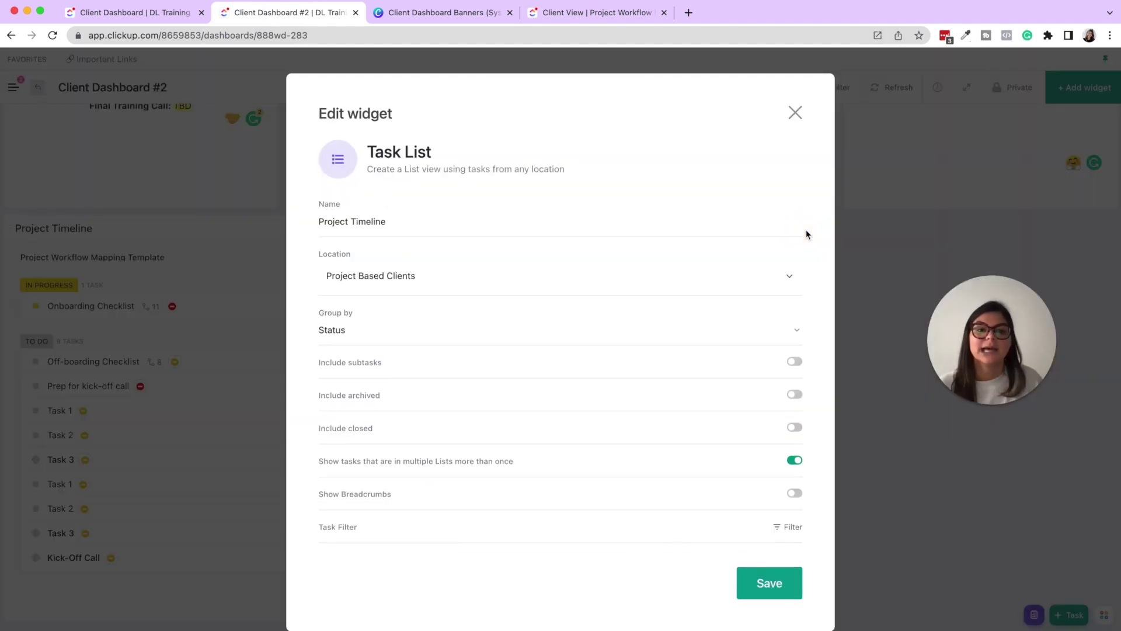
pyautogui.click(339, 330)
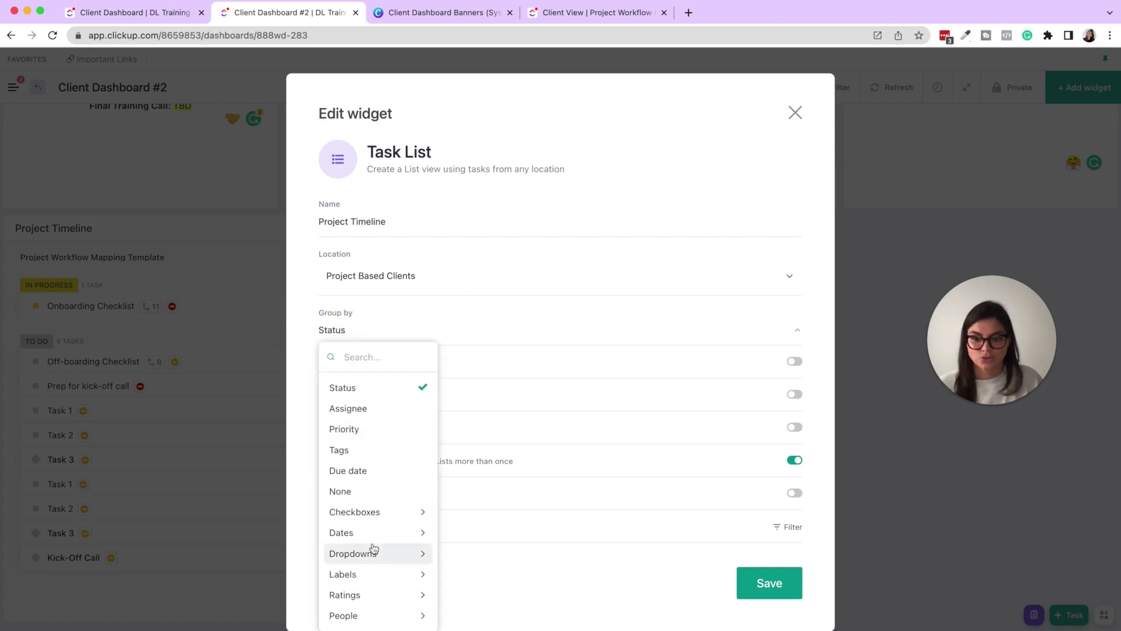
pyautogui.click(370, 551)
pyautogui.write('pha')
pyautogui.click(454, 576)
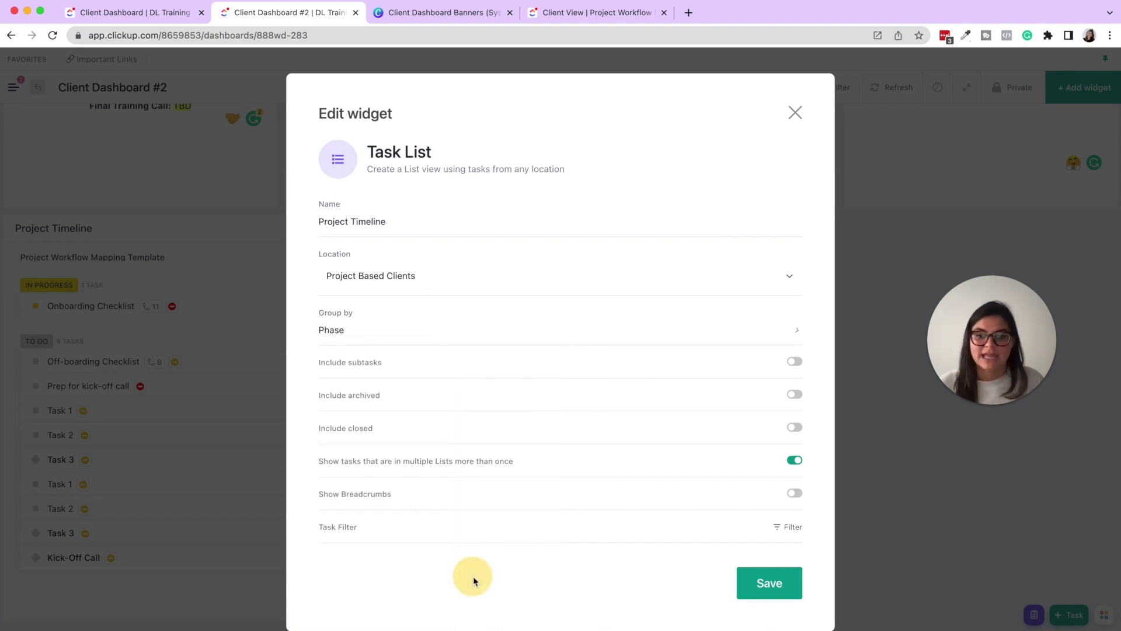
pyautogui.click(759, 585)
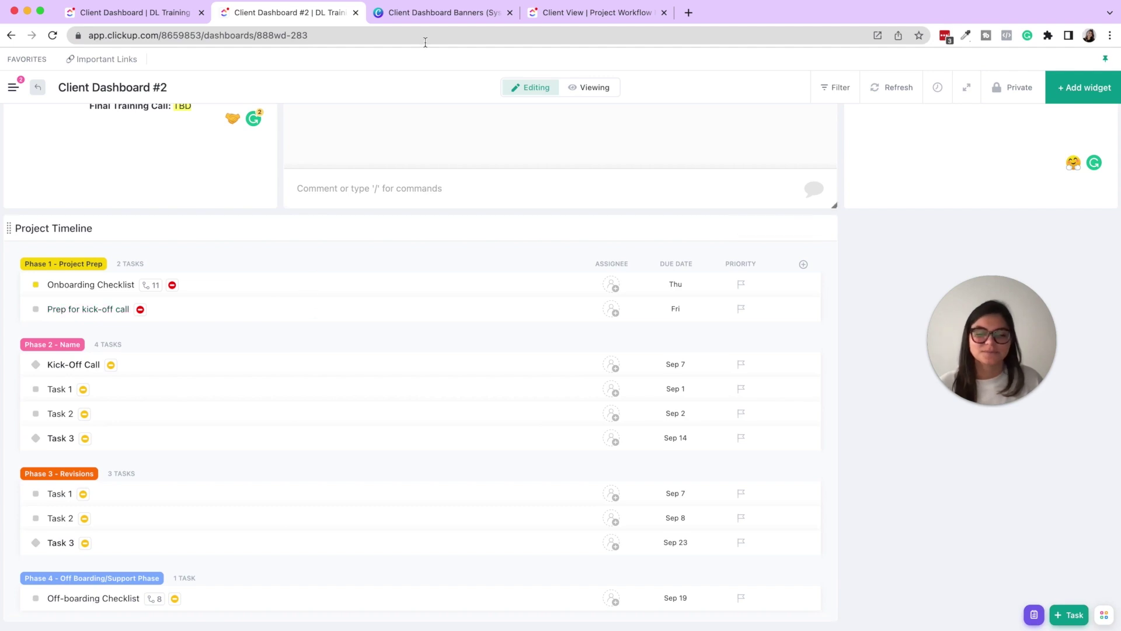
# Regroup the Project Timeline widget by the Category dropdown field and save
pyautogui.click(804, 228)
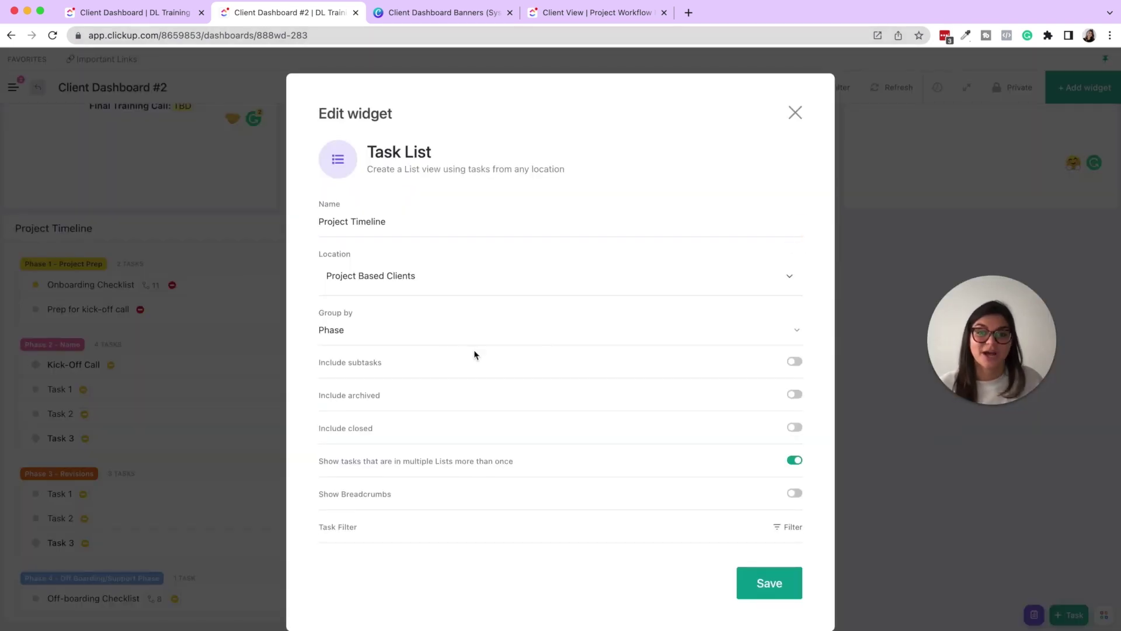
pyautogui.click(332, 331)
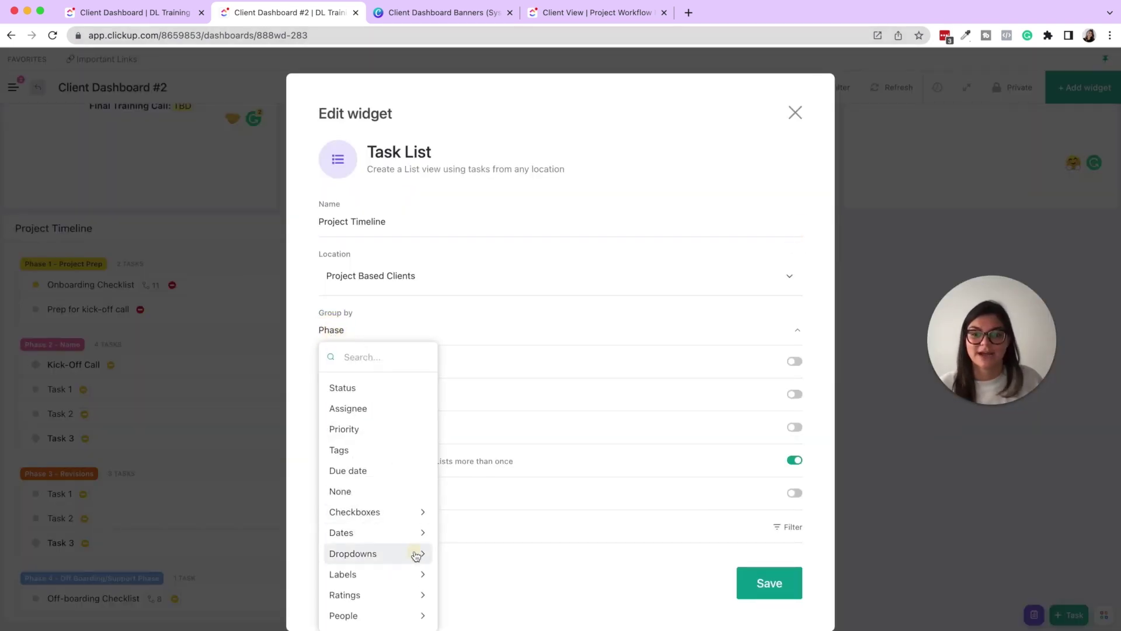
pyautogui.moveTo(416, 555)
pyautogui.scroll(-3, 564, 471)
pyautogui.scroll(3, 563, 473)
pyautogui.scroll(1, 563, 472)
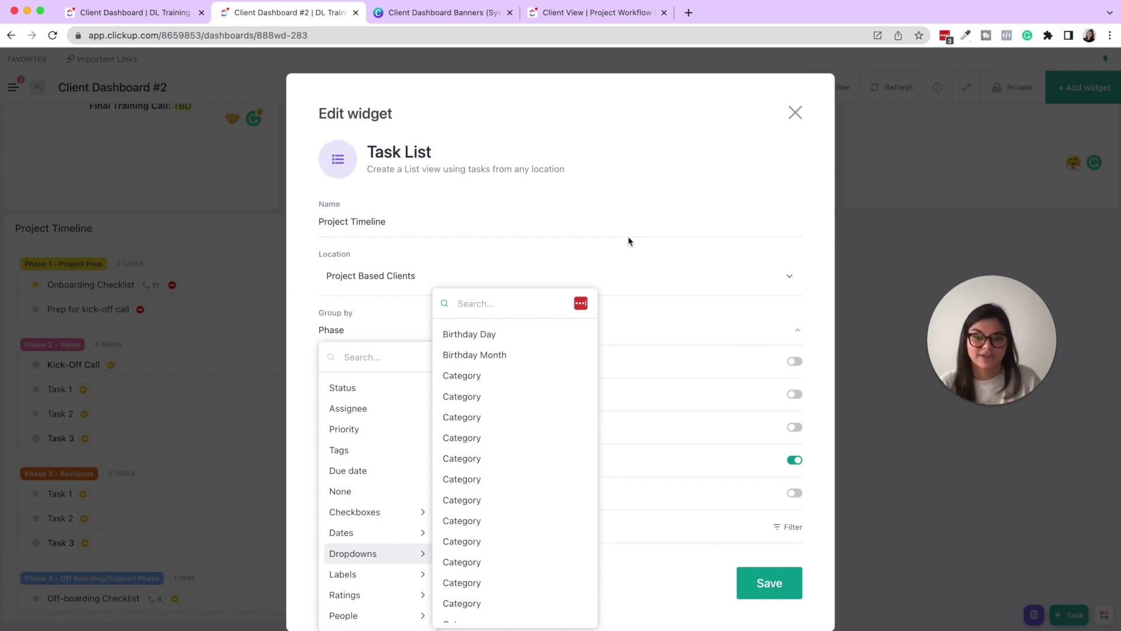
pyautogui.click(477, 375)
pyautogui.click(675, 572)
pyautogui.click(759, 581)
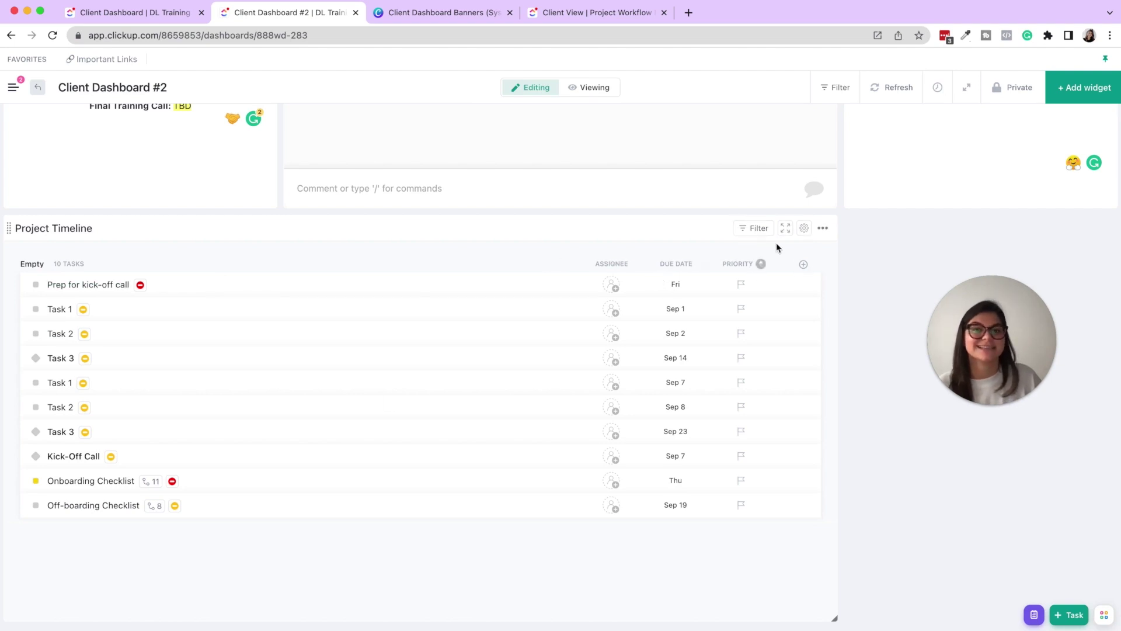
# Switch the widget's grouping back to Phase and save again
pyautogui.click(805, 229)
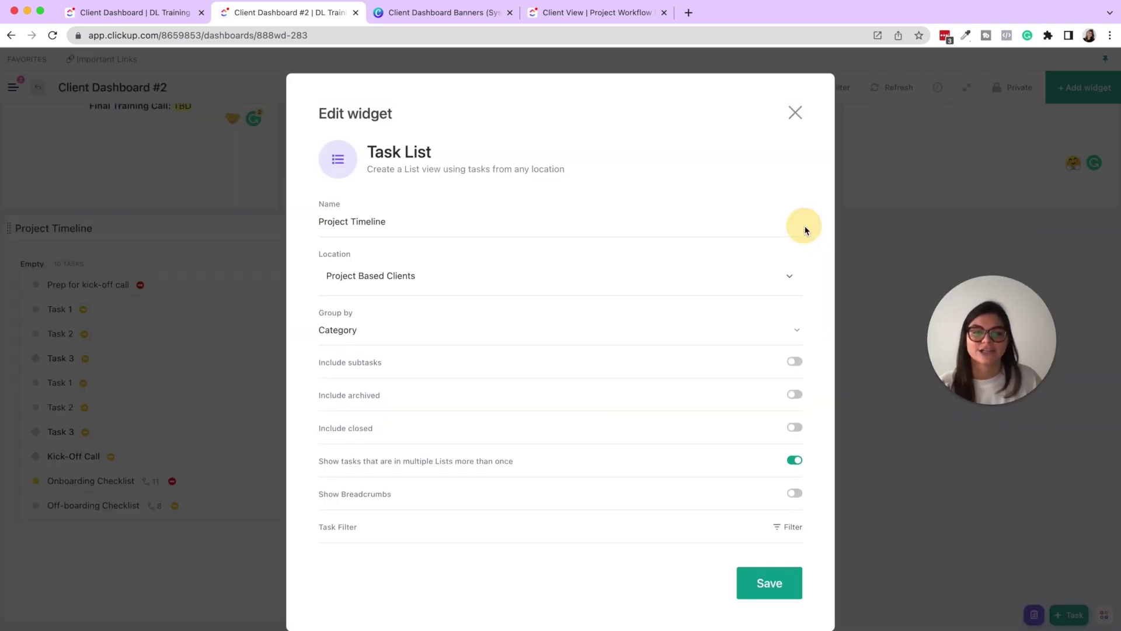
pyautogui.click(338, 330)
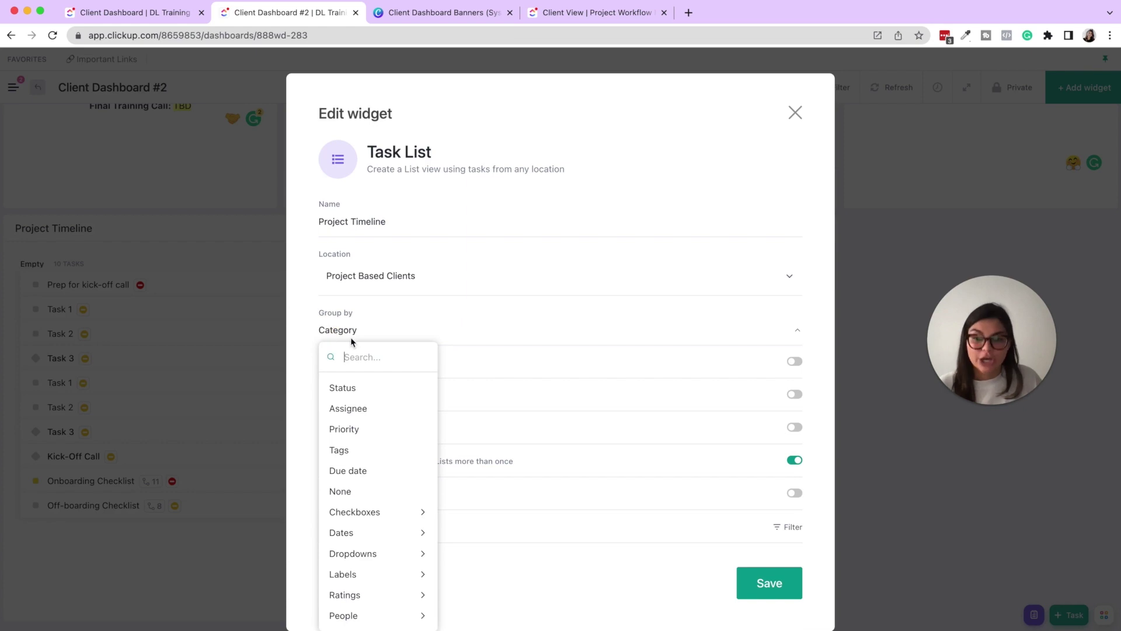
pyautogui.click(391, 559)
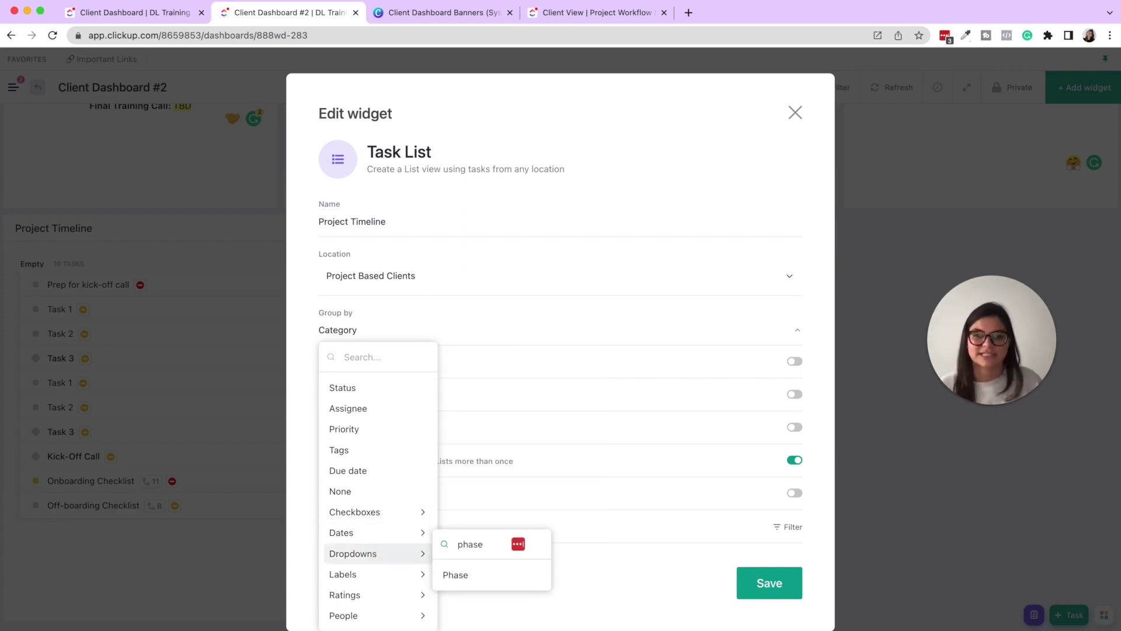
pyautogui.click(465, 572)
pyautogui.click(762, 583)
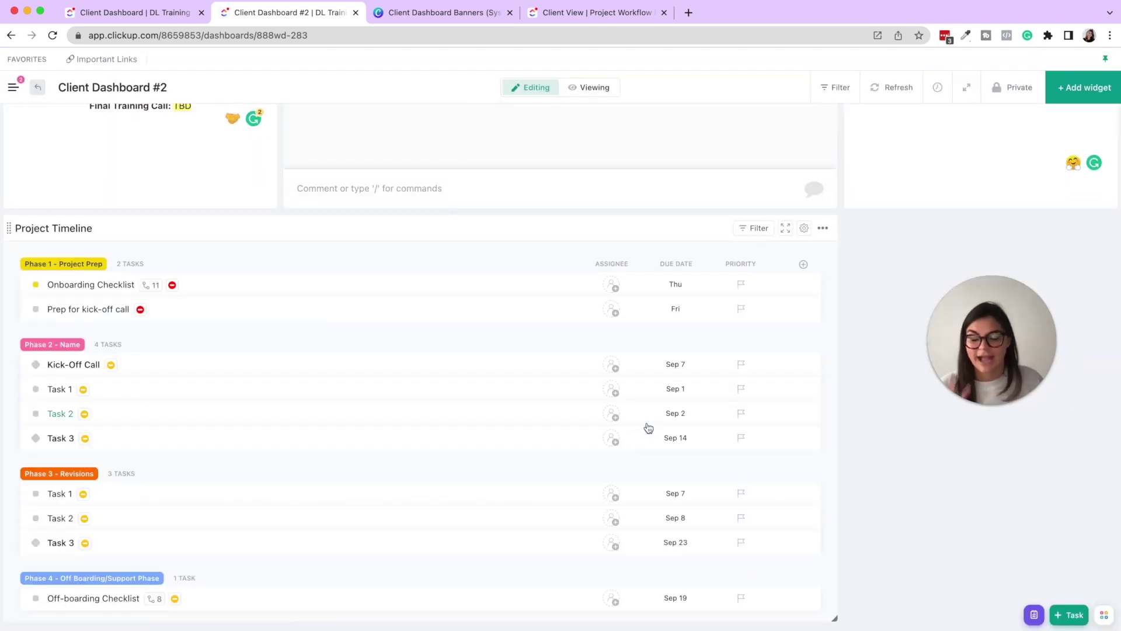
# Open the Phase field's options from the Phase 1 - Project Prep group, cancel, and return to Dashboard #2
pyautogui.click(575, 16)
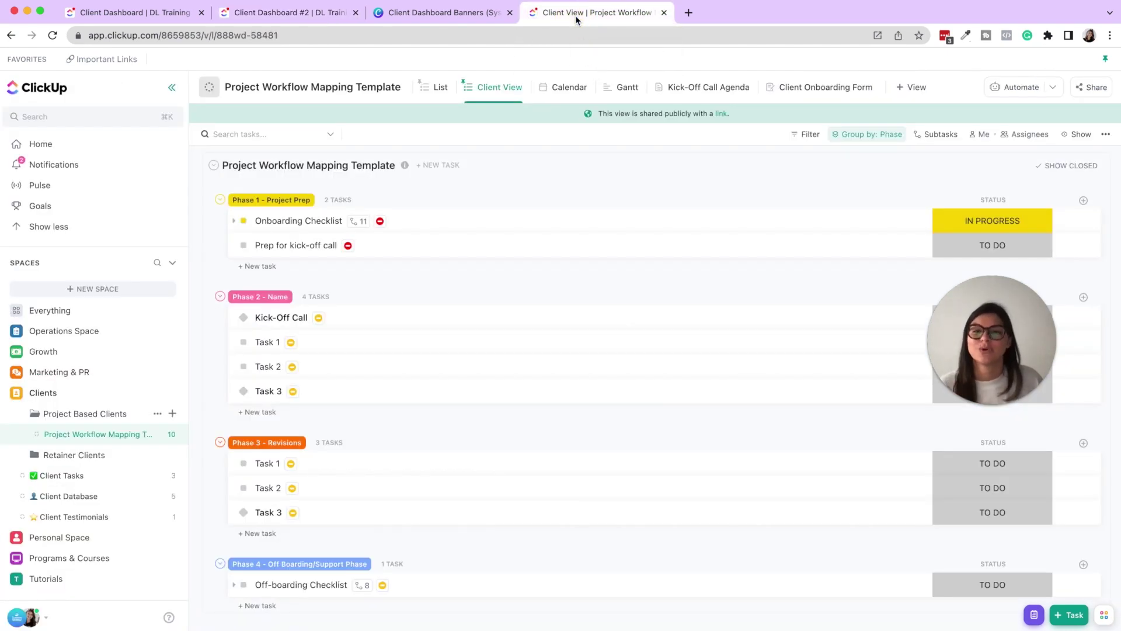
pyautogui.click(441, 89)
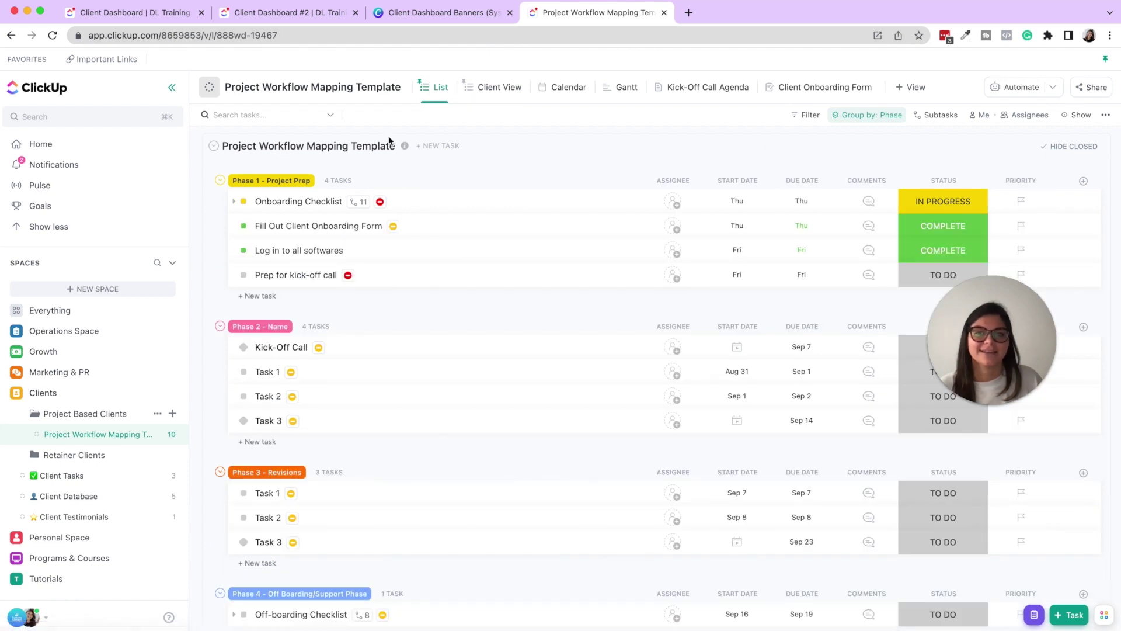
pyautogui.click(272, 182)
pyautogui.click(391, 227)
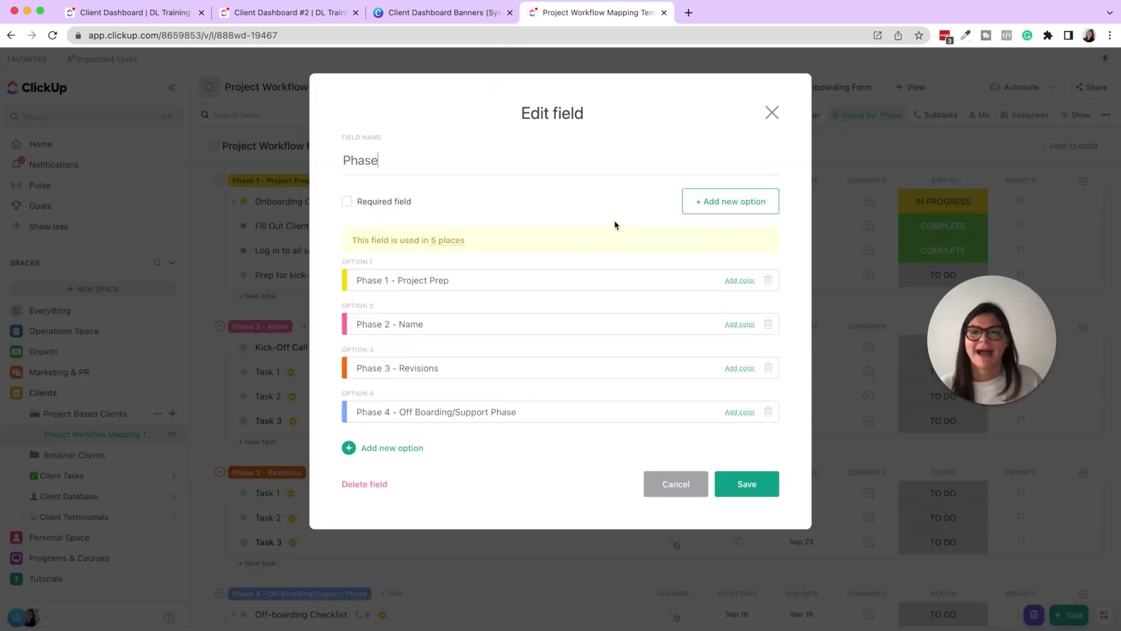
pyautogui.click(349, 159)
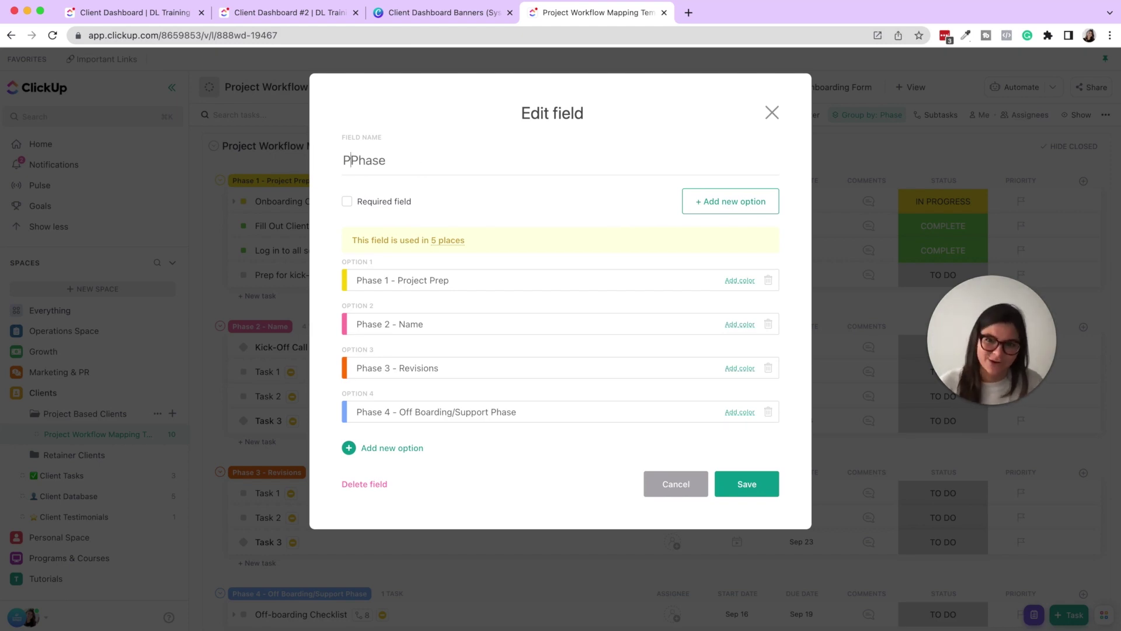
pyautogui.click(675, 488)
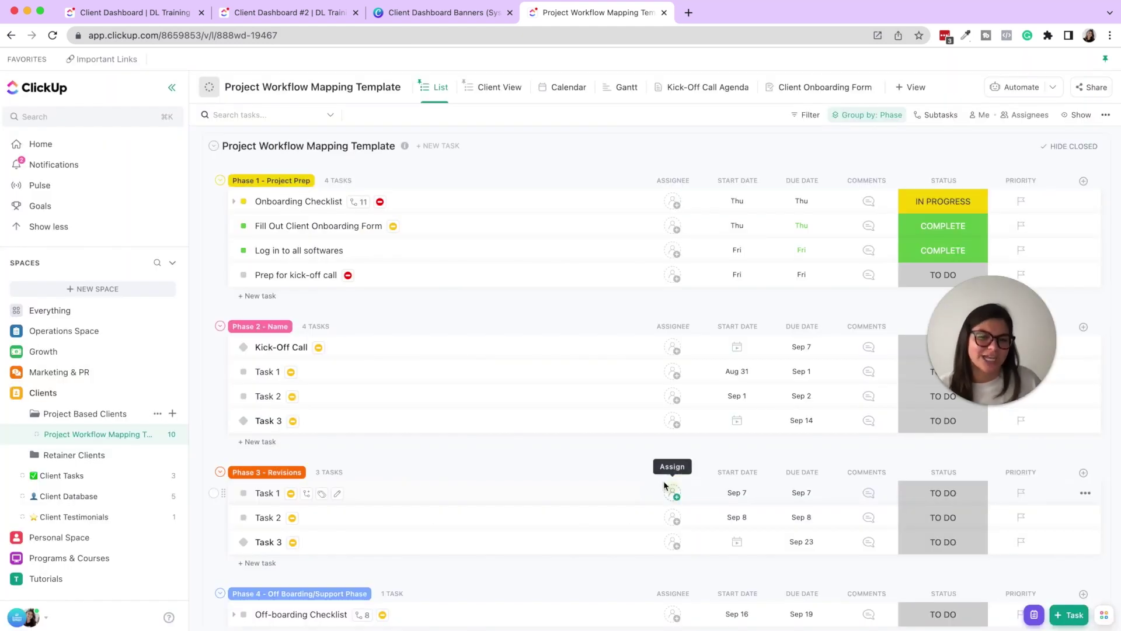
pyautogui.click(277, 14)
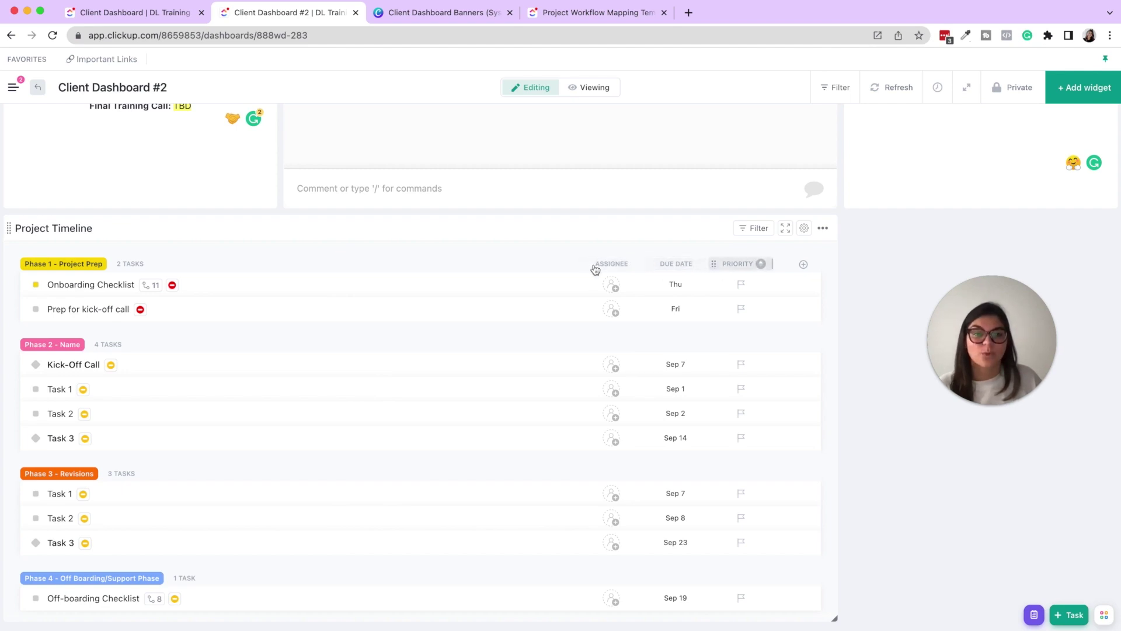
# Hide the Assignee and Priority columns in the Project Timeline
pyautogui.click(633, 263)
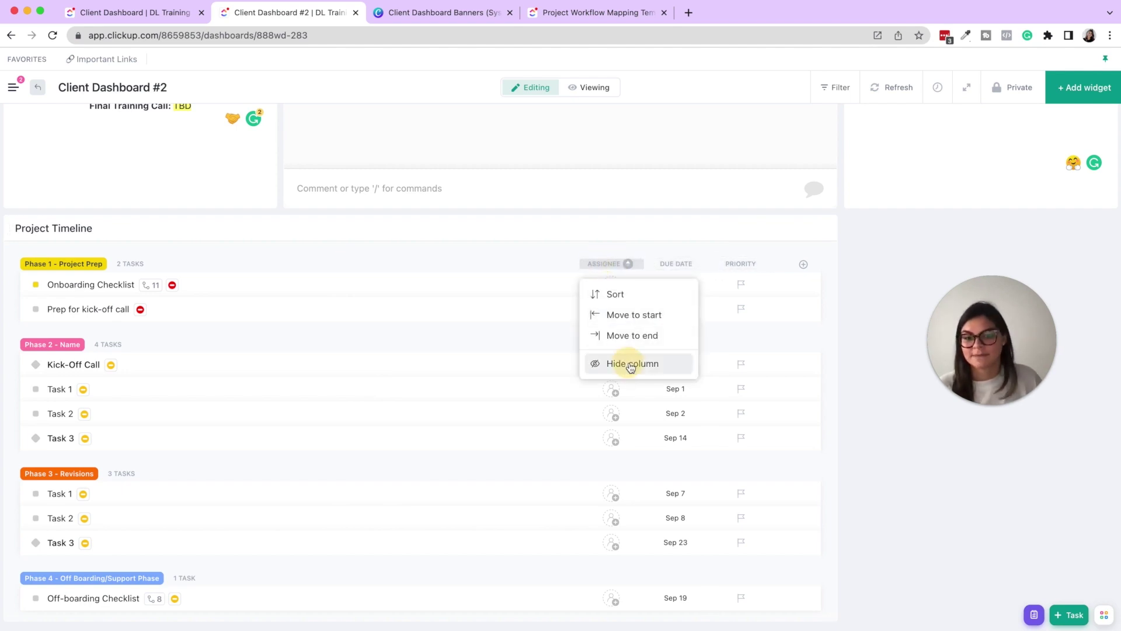
pyautogui.click(638, 362)
pyautogui.click(739, 264)
pyautogui.click(747, 363)
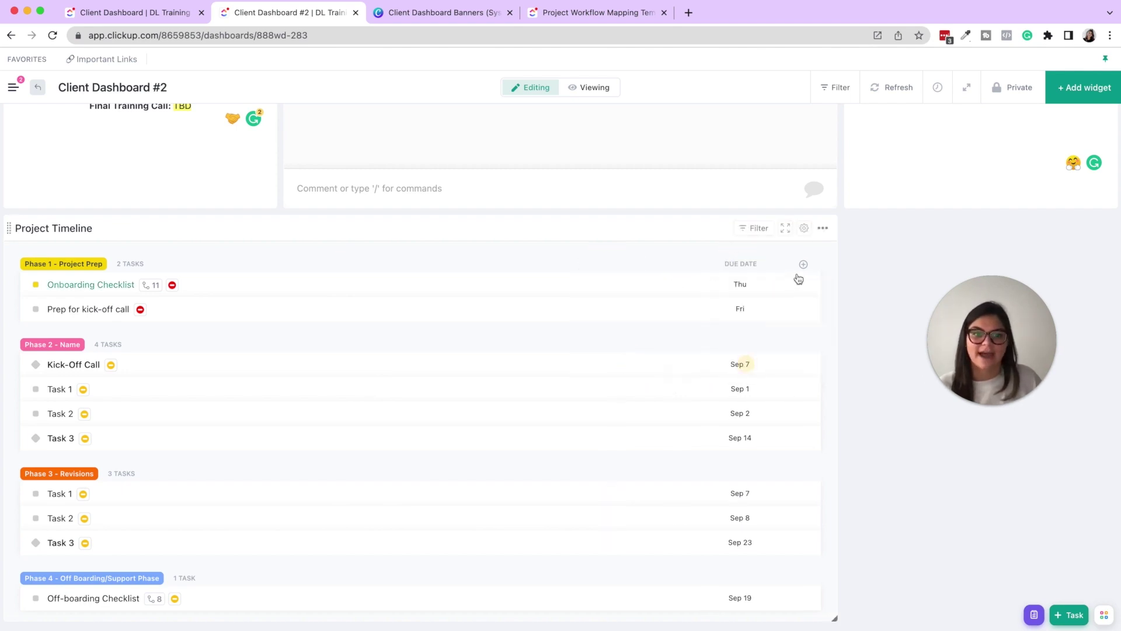
# Add a Status column to the timeline and drag it wider
pyautogui.click(803, 266)
pyautogui.write('stat')
pyautogui.click(829, 379)
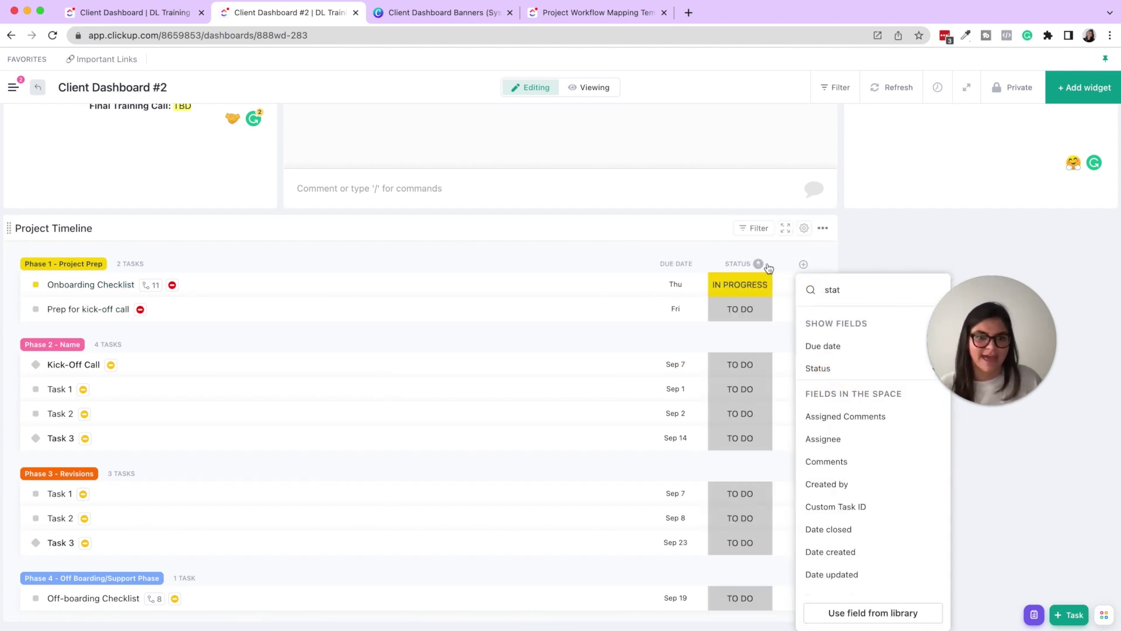
pyautogui.click(765, 252)
pyautogui.moveTo(773, 264); pyautogui.dragTo(834, 263)
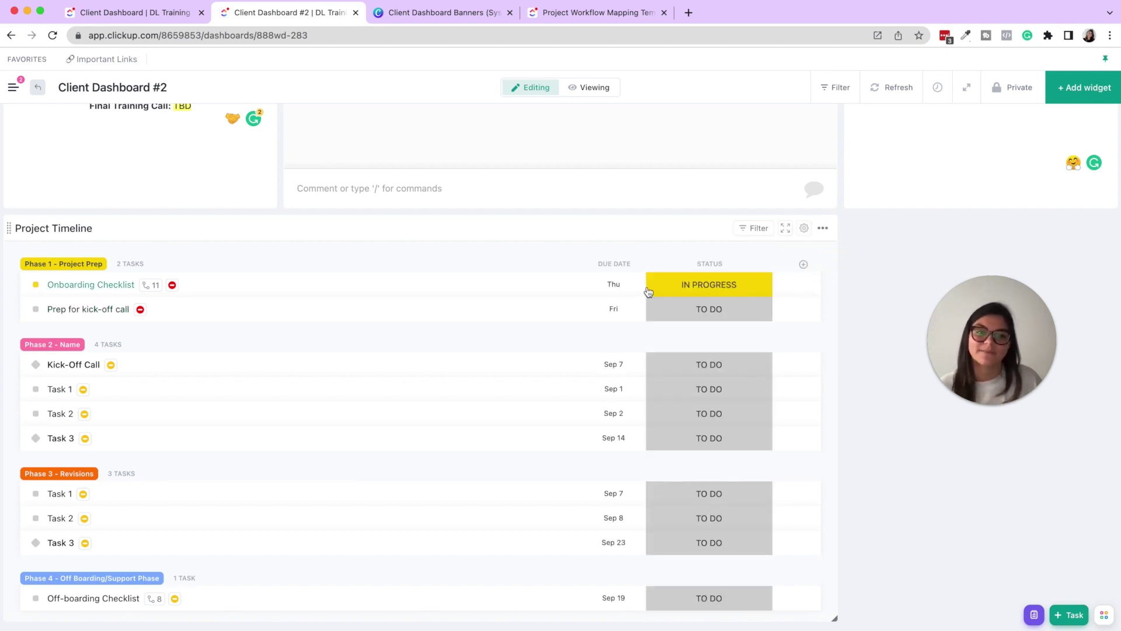
# Copy the template's Client View public link from its Sharing & Permissions settings
pyautogui.click(573, 20)
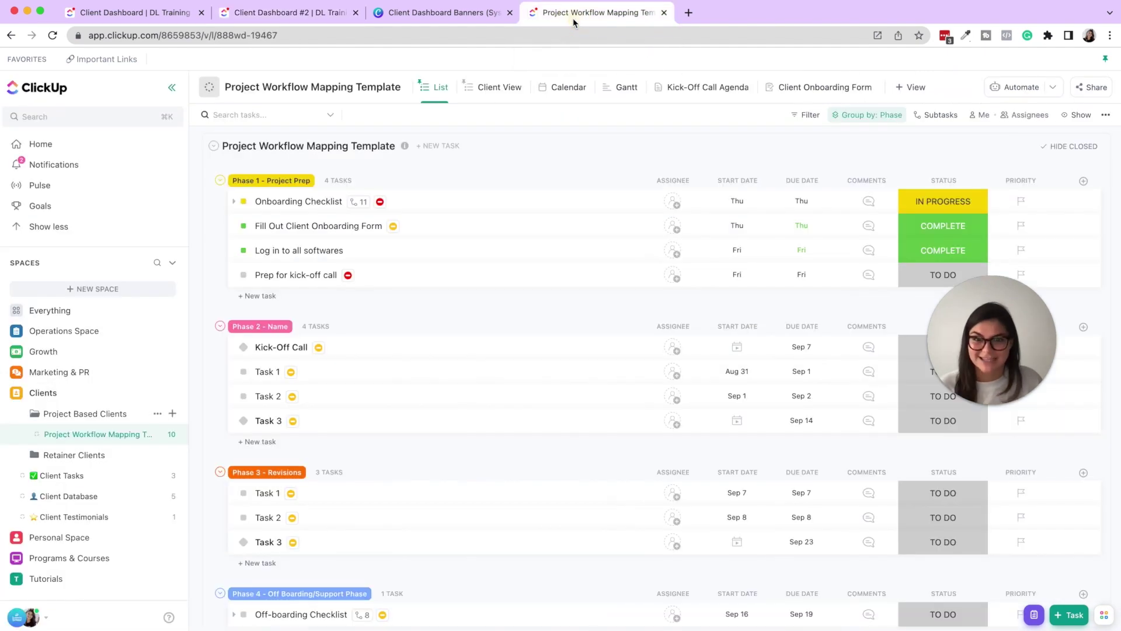
pyautogui.click(473, 89)
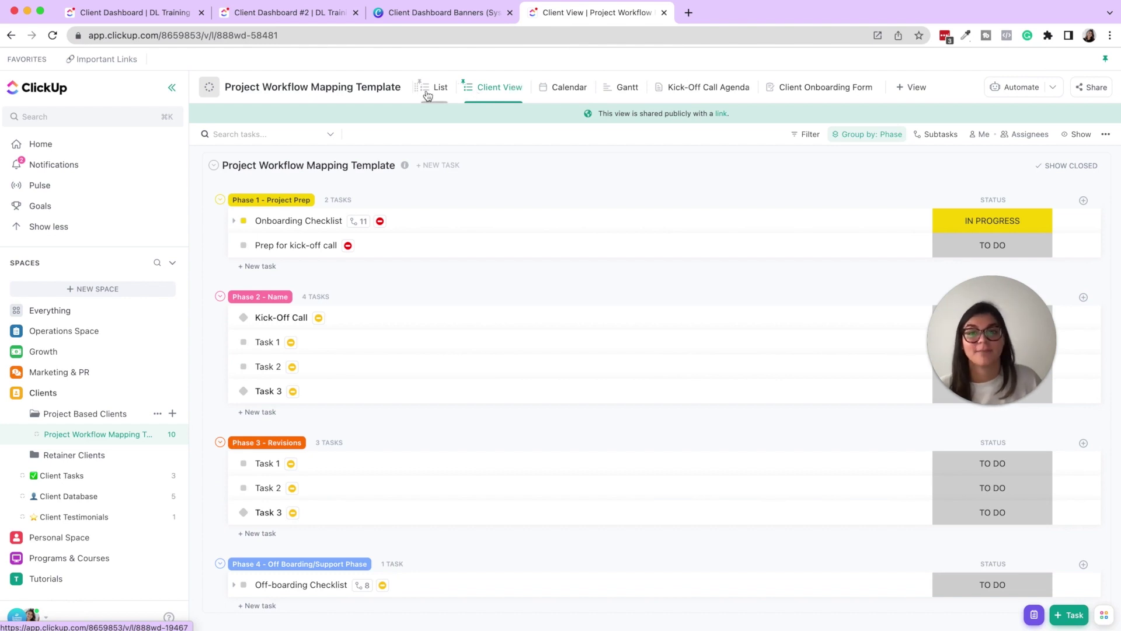
pyautogui.click(522, 89)
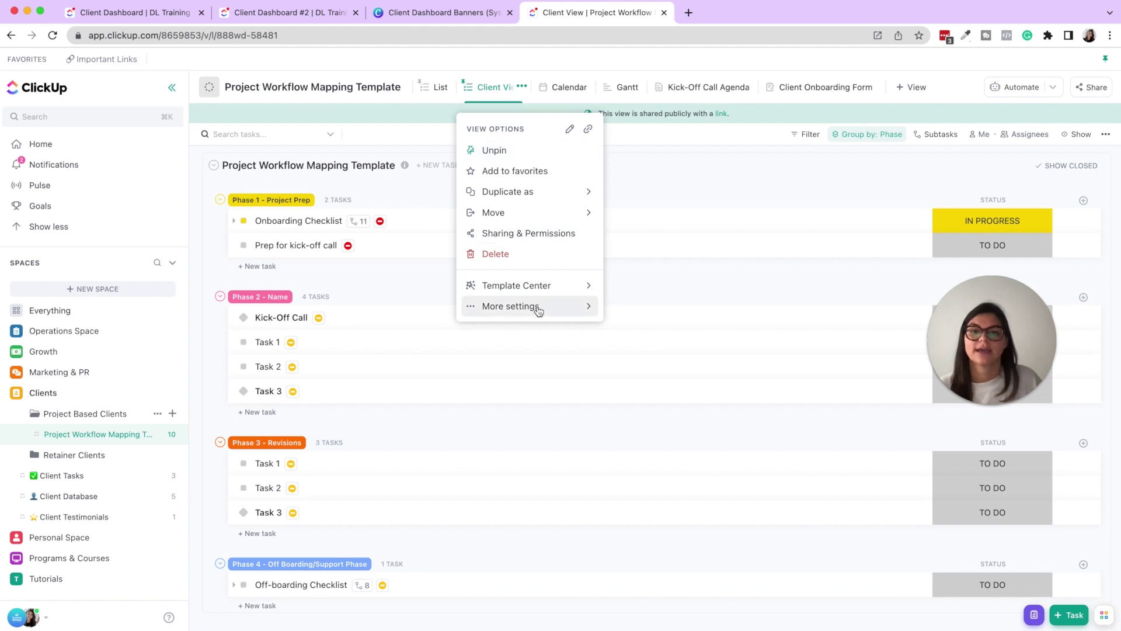
pyautogui.click(545, 233)
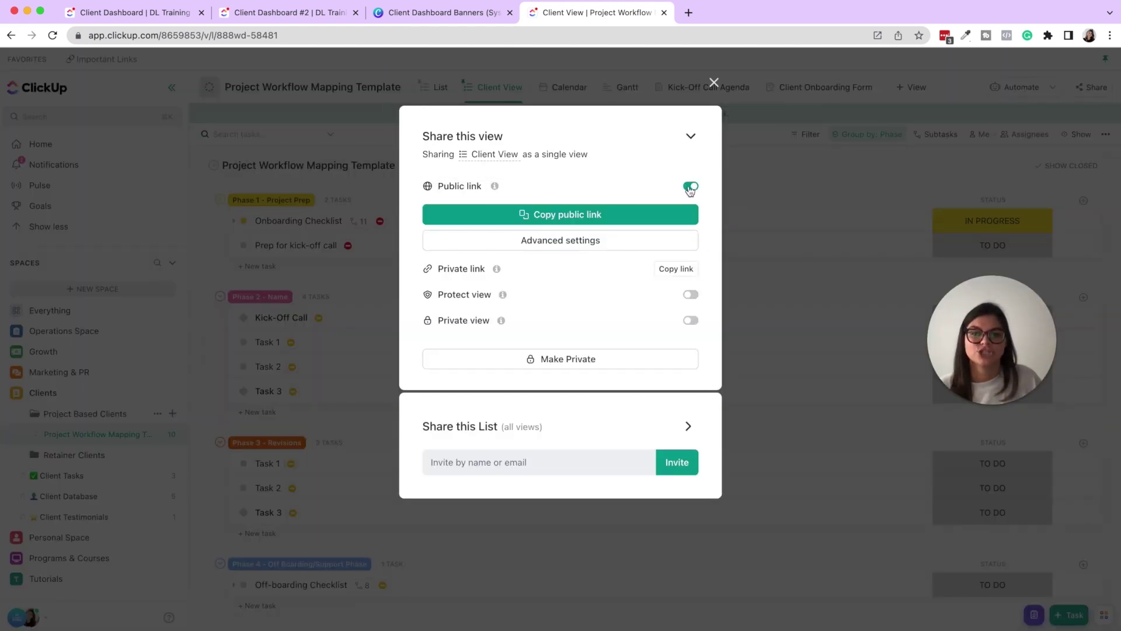
pyautogui.click(578, 217)
# On Client Dashboard #2, remove the old Project Timeline list and add a Custom Embed widget
pyautogui.click(282, 12)
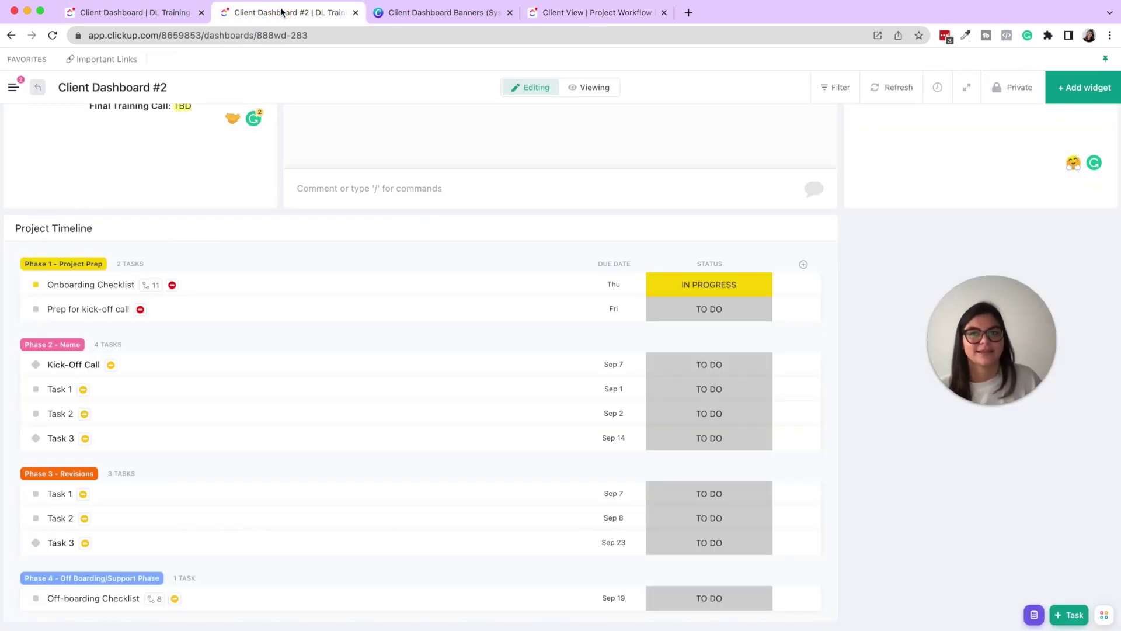
pyautogui.click(824, 233)
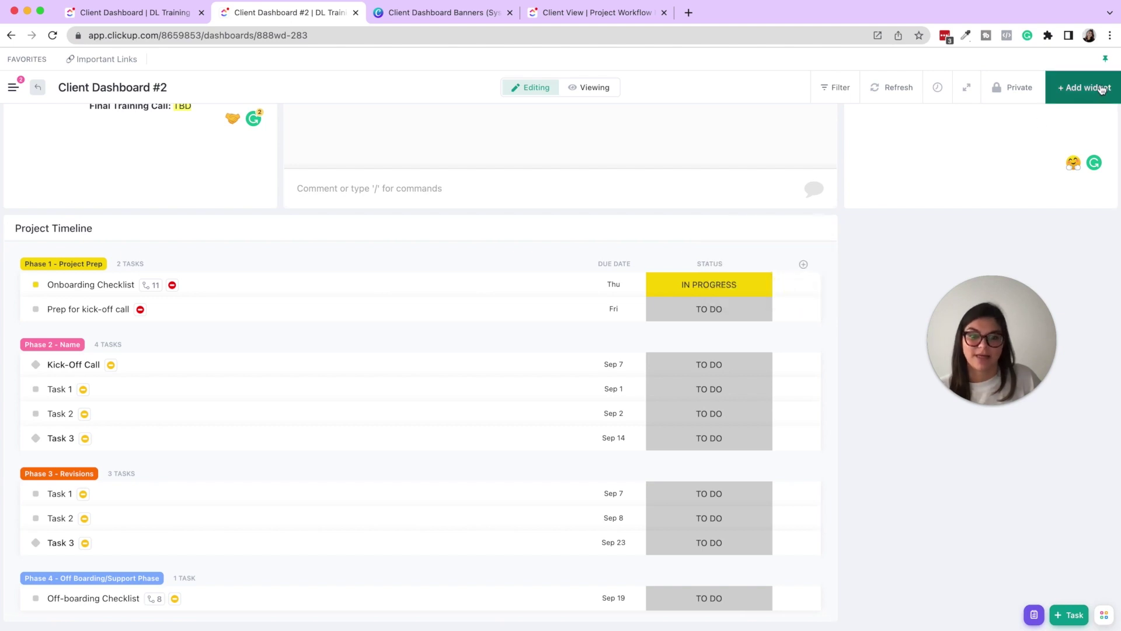
pyautogui.click(1068, 87)
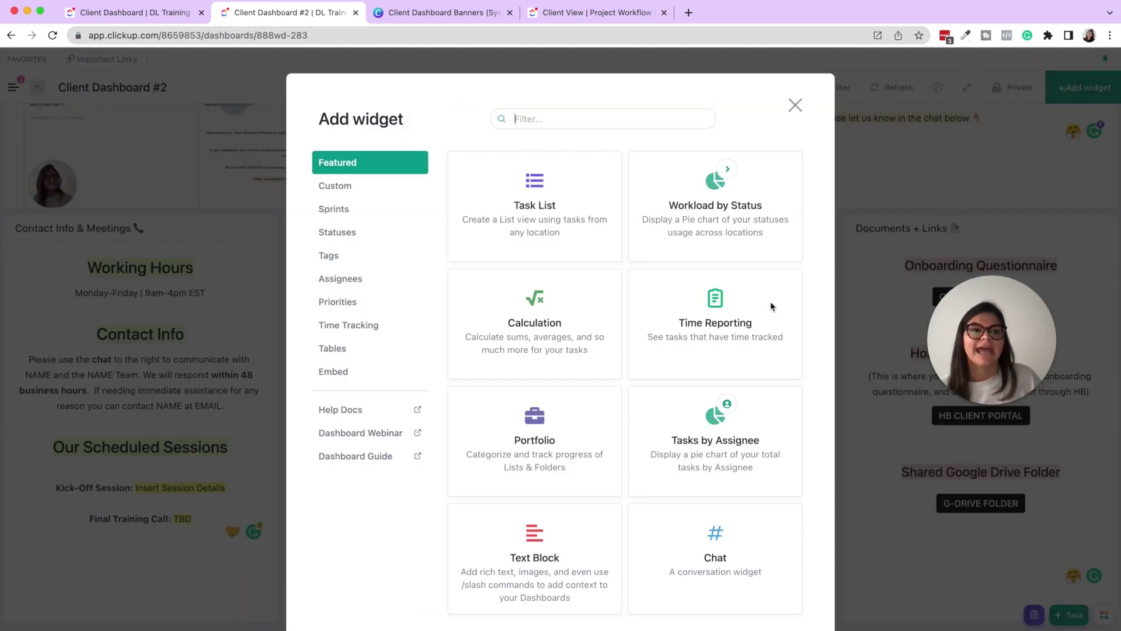
pyautogui.click(351, 371)
pyautogui.click(538, 187)
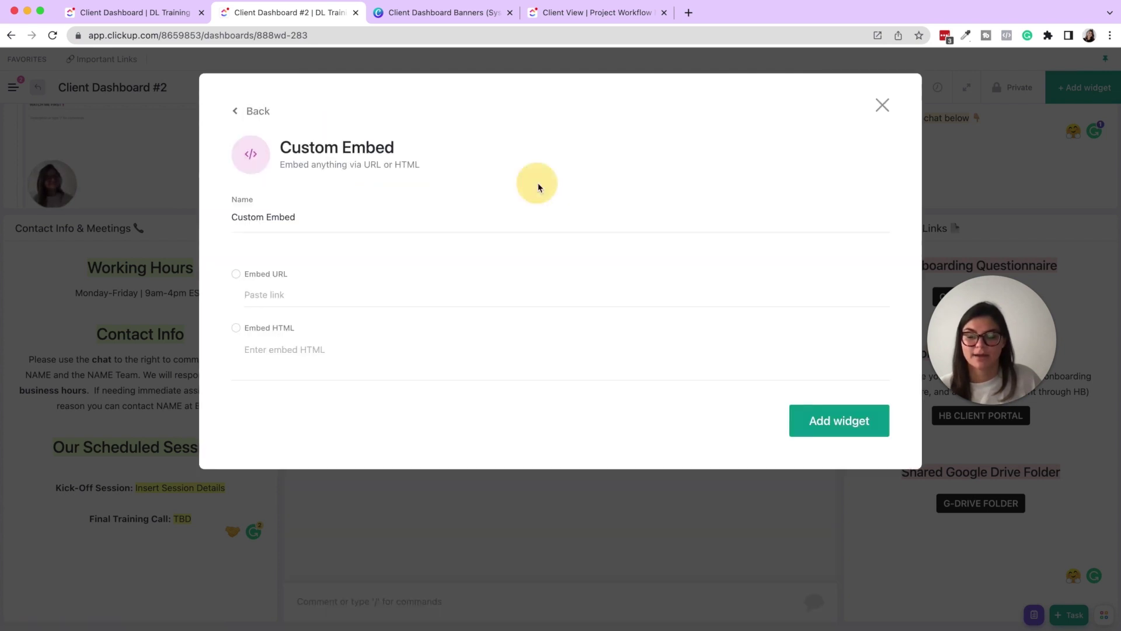
# Name the embed 'Project Timeline 📅', paste the public Client View link, and create it
pyautogui.tripleClick(292, 217)
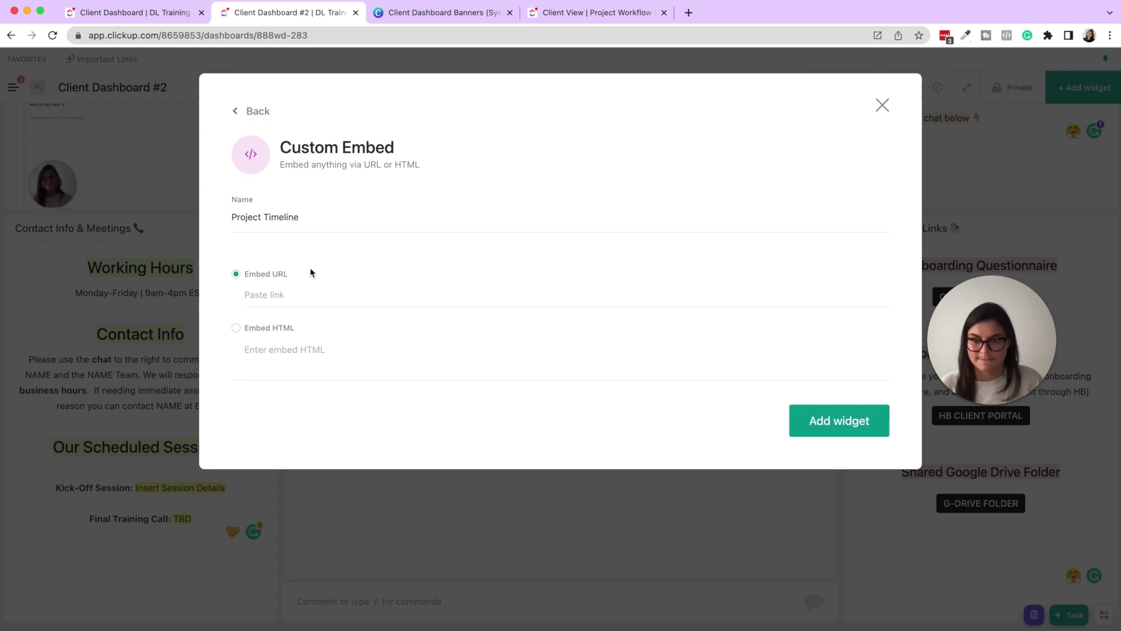
pyautogui.write('Project Timeline')
pyautogui.press('ctrl+super+space')
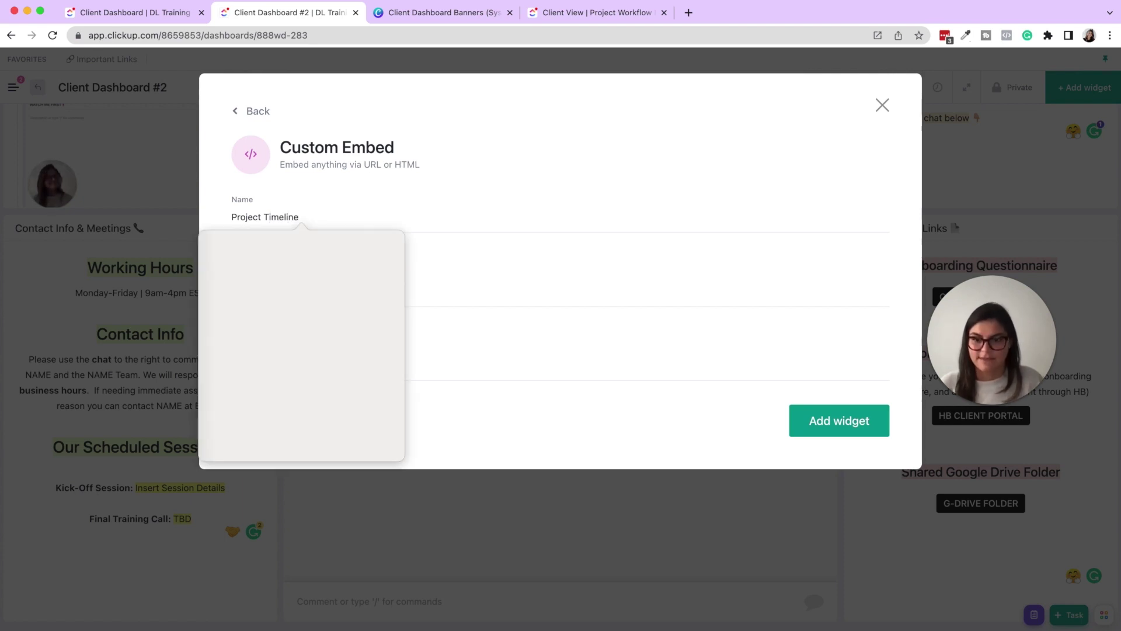
pyautogui.click(313, 283)
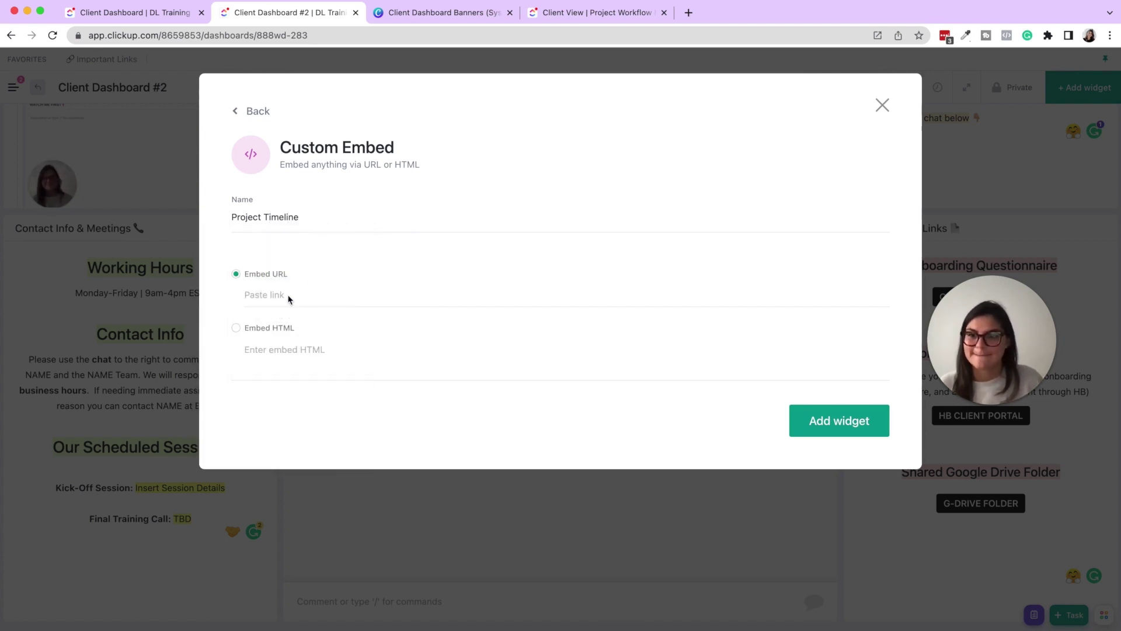
pyautogui.click(288, 296)
pyautogui.hotkey('ctrl', 'v')
pyautogui.click(861, 422)
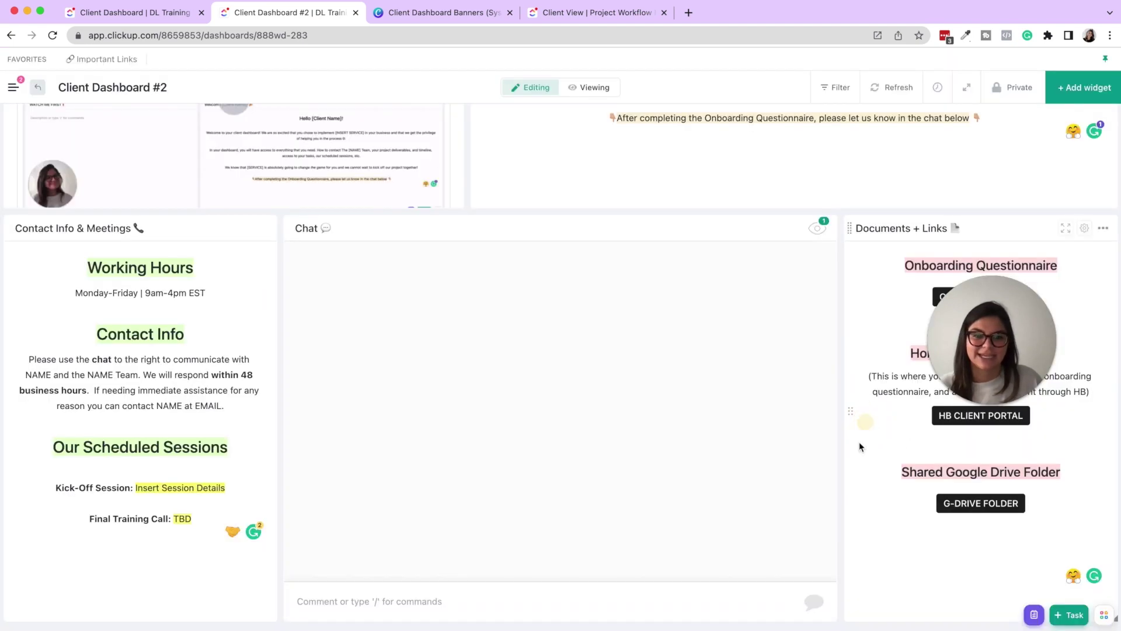
# Enlarge the Project Timeline 📅 embed so the Client View's phase-grouped tasks are visible
pyautogui.moveTo(559, 623); pyautogui.dragTo(795, 447)
pyautogui.scroll(-2, 796, 482)
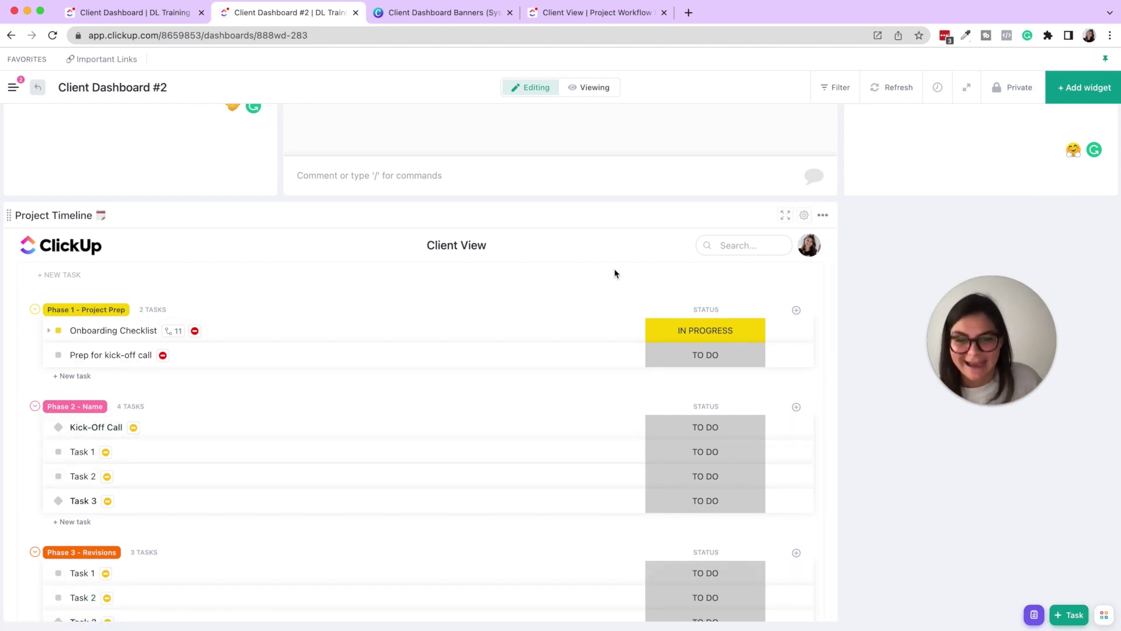
pyautogui.scroll(1, 513, 274)
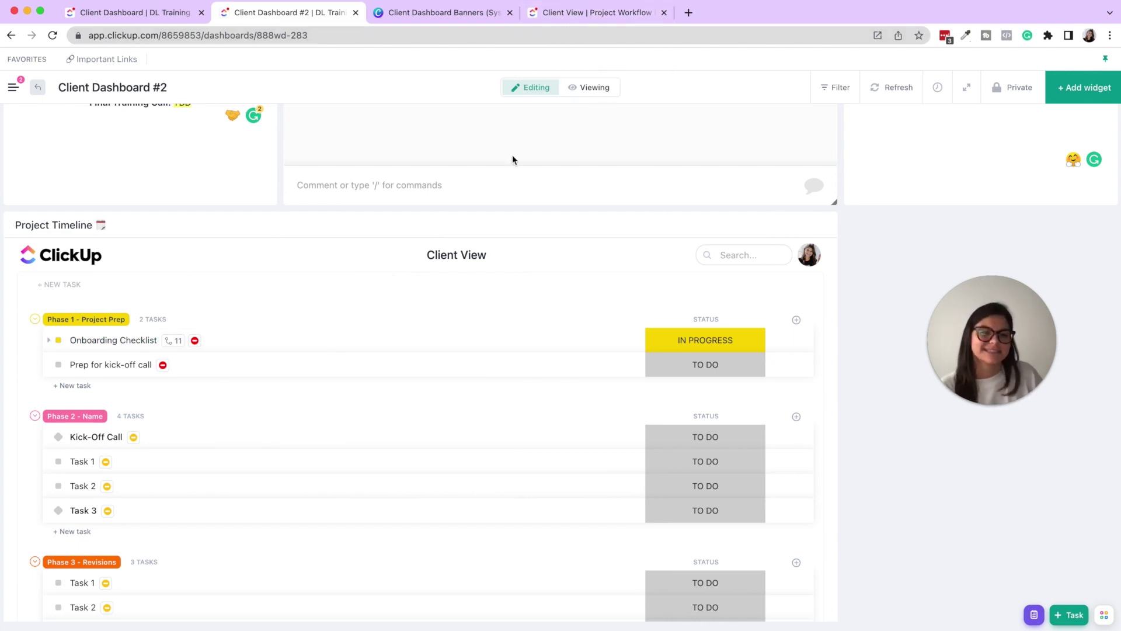
# Duplicate the Documents + Links widget and stretch the copy to the page bottom
pyautogui.scroll(7, 642, 175)
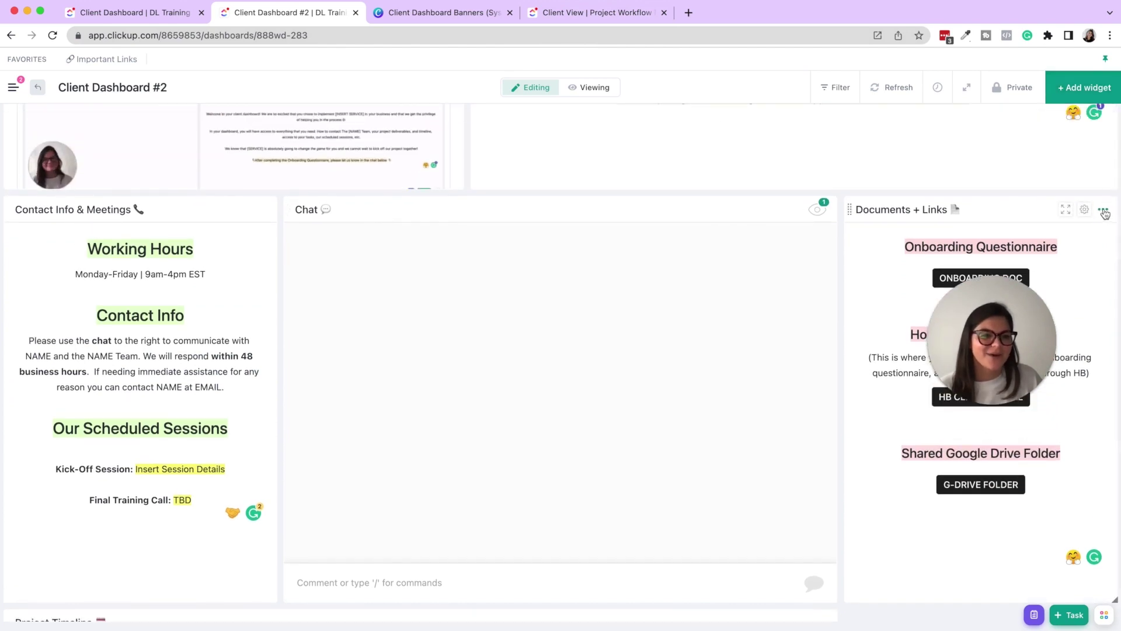
pyautogui.click(1103, 209)
pyautogui.click(1039, 239)
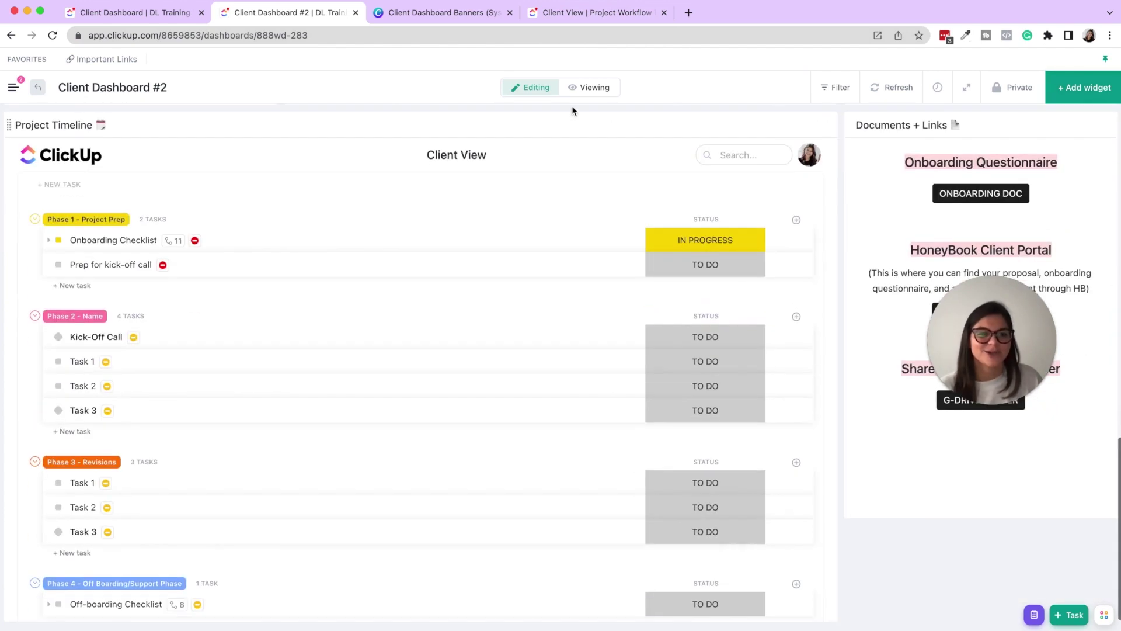
pyautogui.moveTo(919, 518); pyautogui.dragTo(920, 587)
# Retitle the duplicate 'Project Deliverables ✅', copied from the original Client Dashboard
pyautogui.click(169, 18)
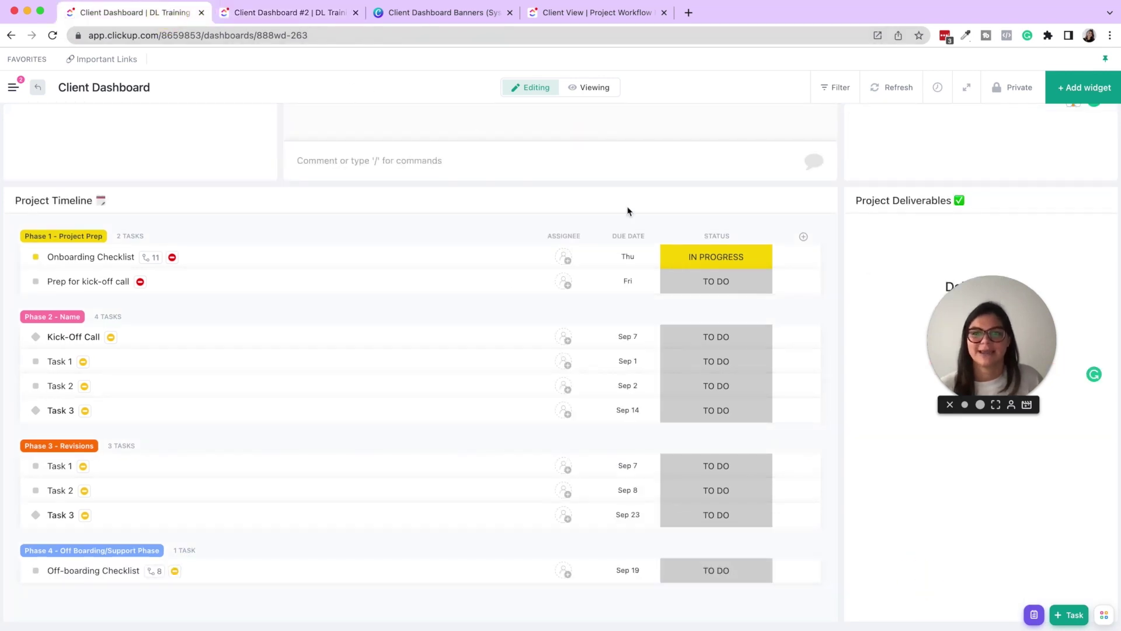
pyautogui.click(932, 199)
pyautogui.doubleClick(932, 200)
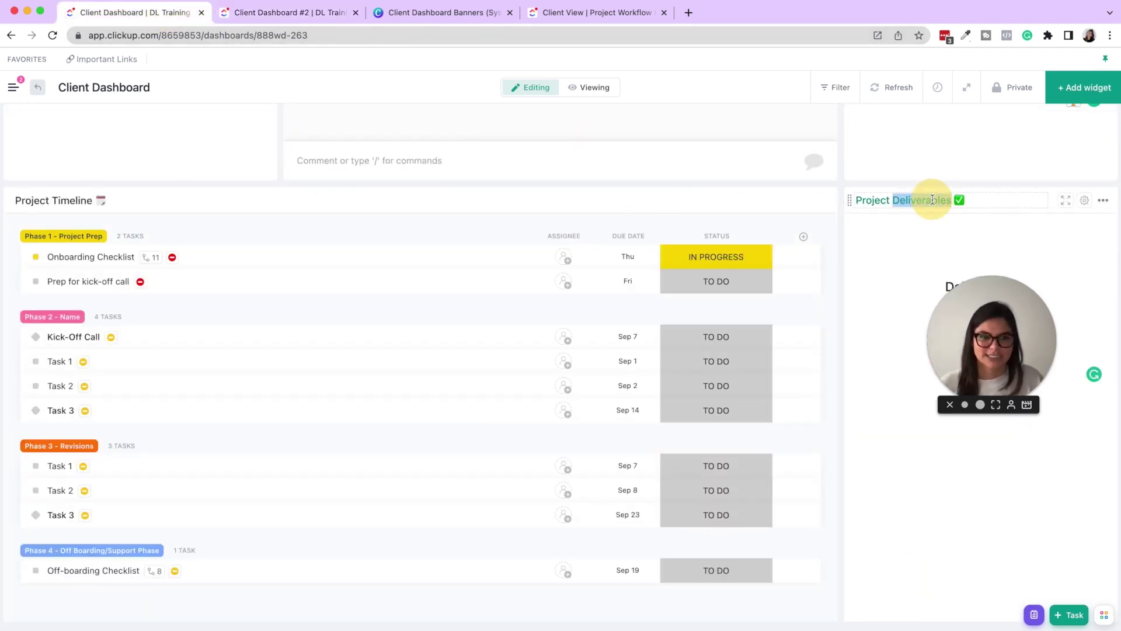
pyautogui.click(249, 19)
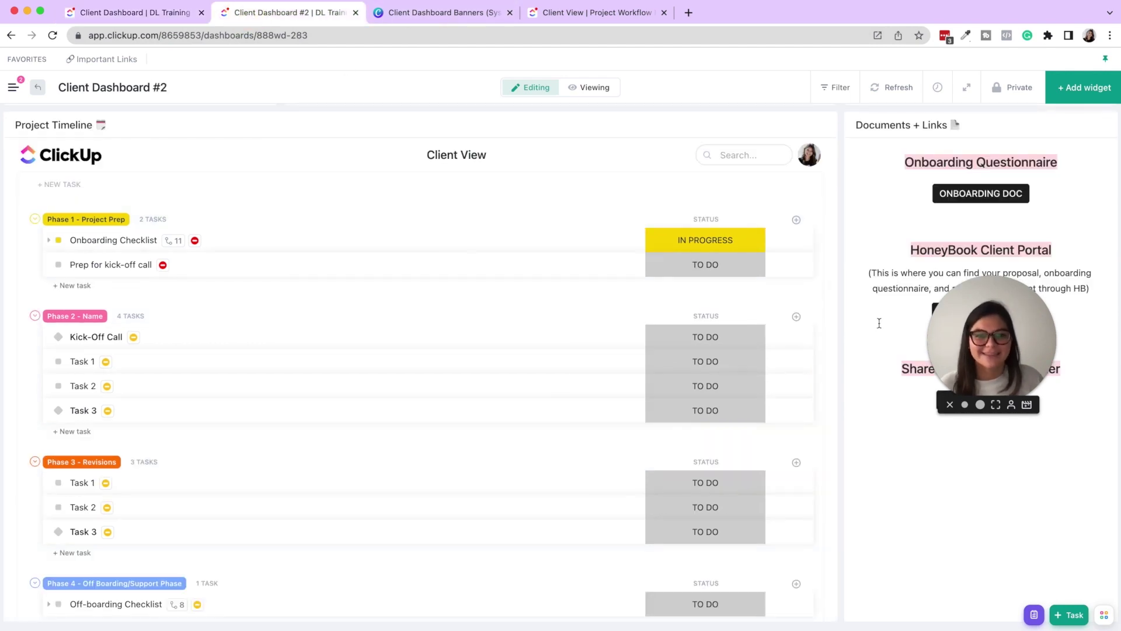
pyautogui.tripleClick(934, 125)
pyautogui.press('super+v')
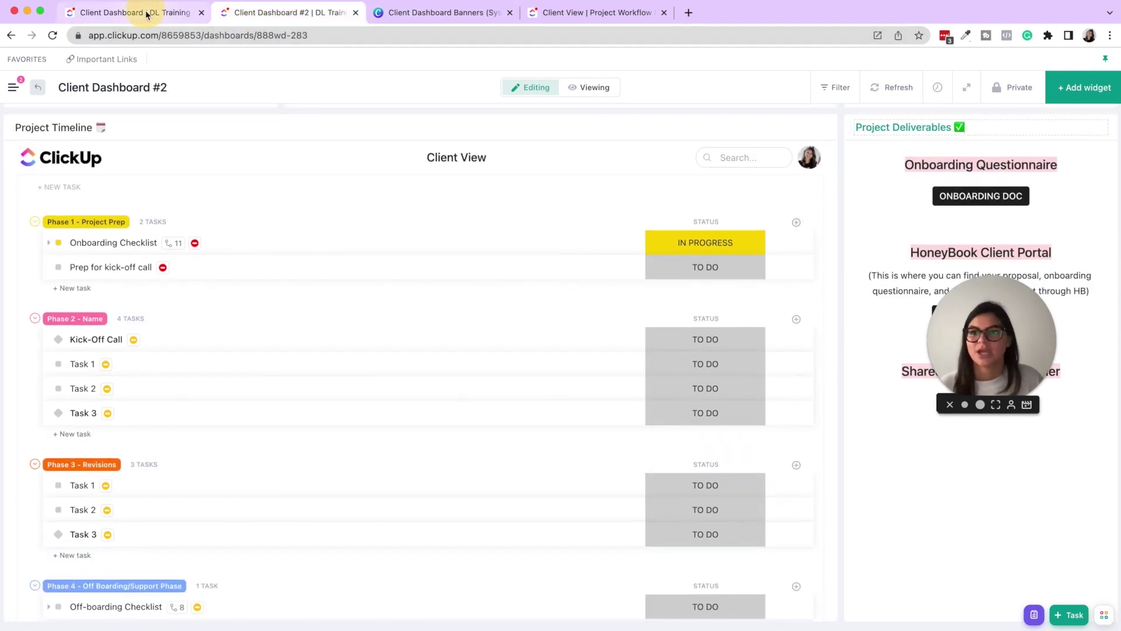
# Replace the duplicate's content with the Deliverables heading and list from the original dashboard
pyautogui.click(182, 17)
pyautogui.scroll(-2, 922, 247)
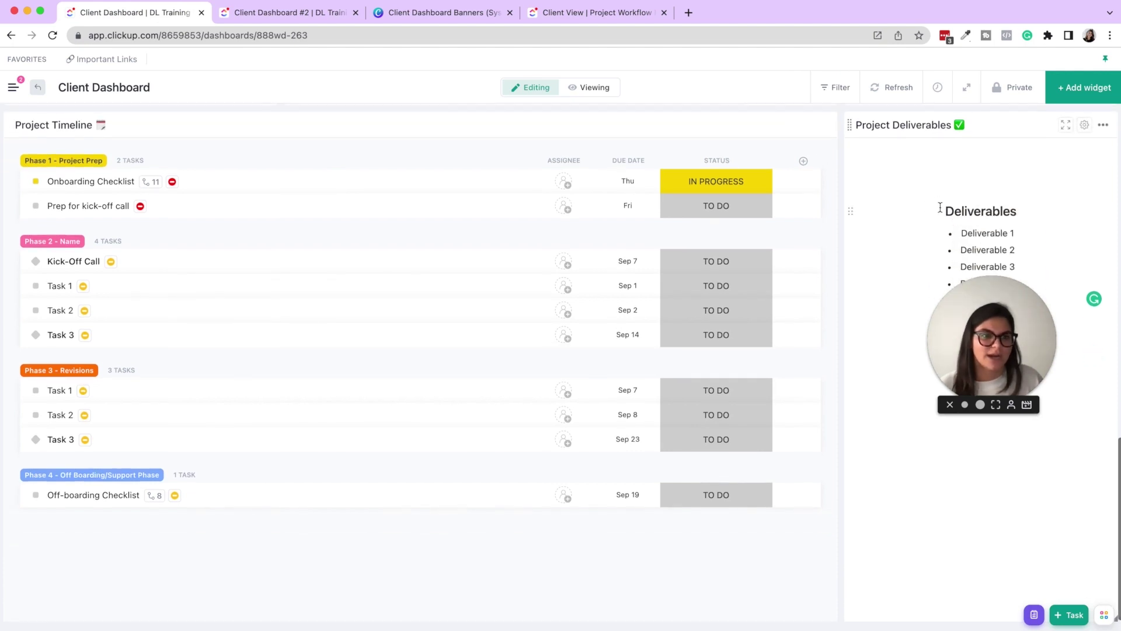
pyautogui.moveTo(940, 206); pyautogui.dragTo(1109, 409)
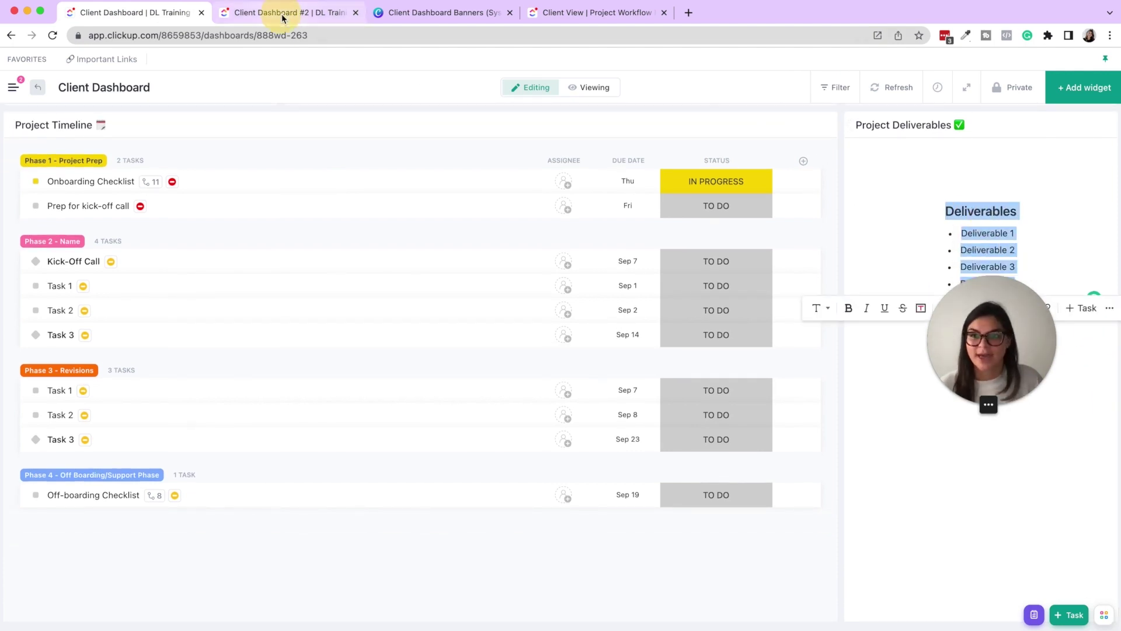
pyautogui.click(283, 16)
pyautogui.click(897, 164)
pyautogui.press('super+a')
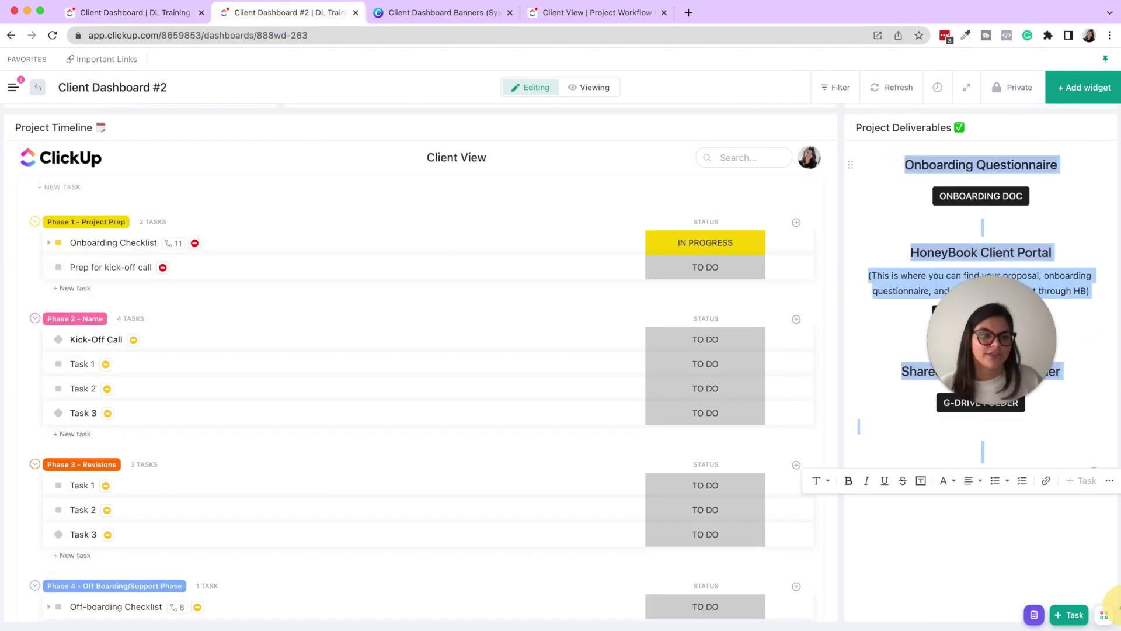
pyautogui.write('Deliverables Deliverable 1 Deliverable 2 Deliverable 3 Deliverable 4')
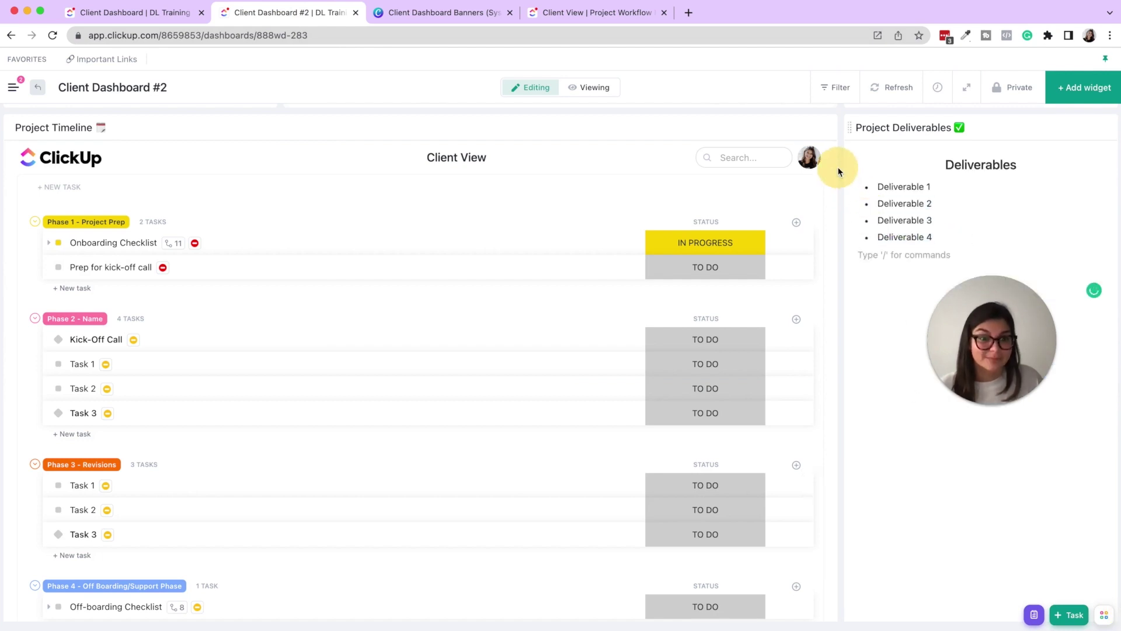
# Centre-align the Deliverable 1–4 list in the Project Deliverables widget
pyautogui.moveTo(841, 168); pyautogui.dragTo(1028, 200)
pyautogui.click(1028, 200)
pyautogui.moveTo(930, 237); pyautogui.dragTo(870, 180)
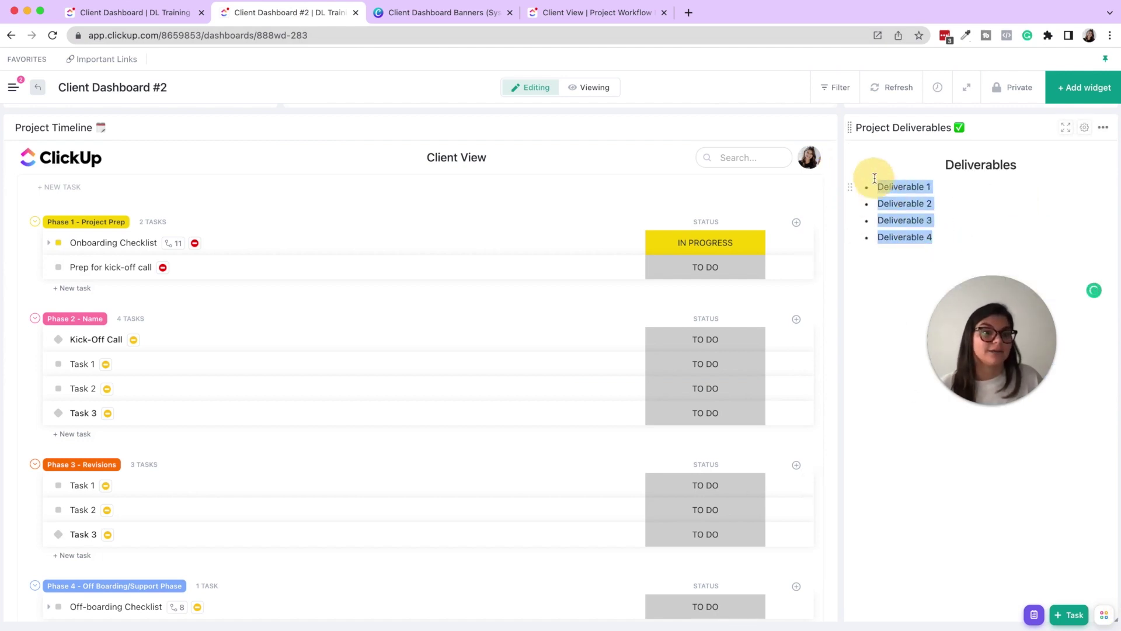
pyautogui.click(968, 262)
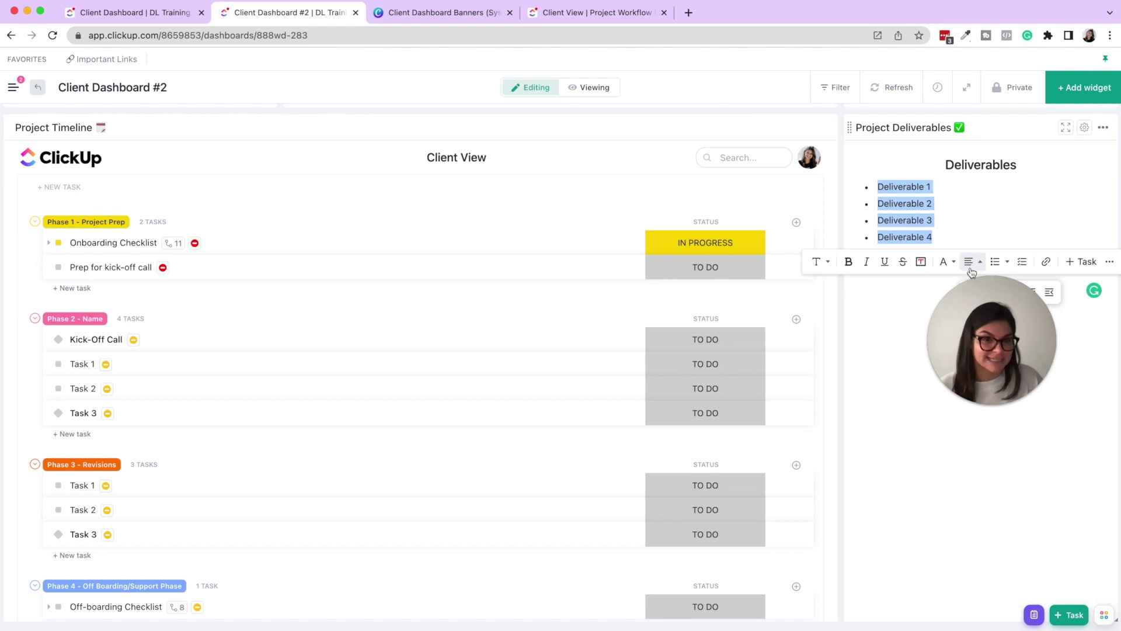
pyautogui.click(989, 294)
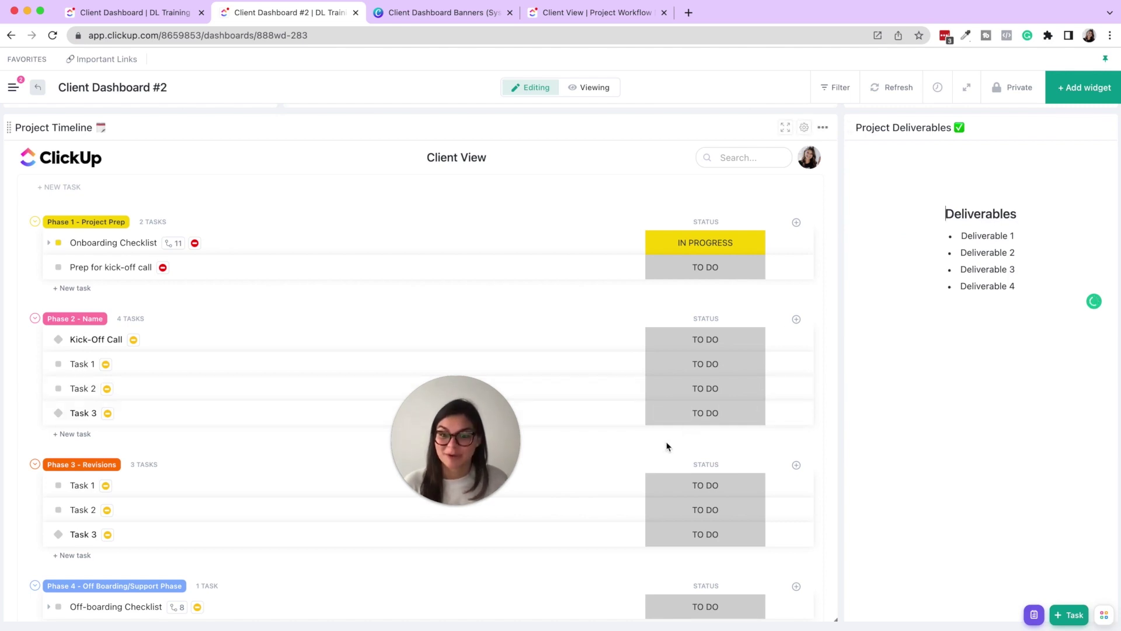
pyautogui.moveTo(464, 428); pyautogui.dragTo(113, 514)
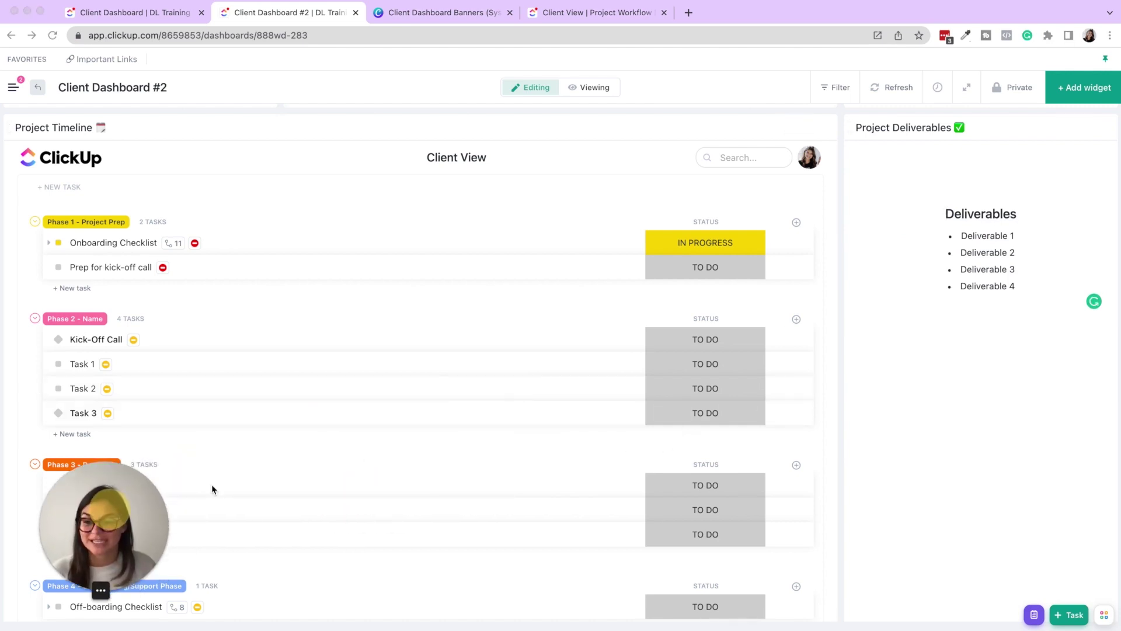